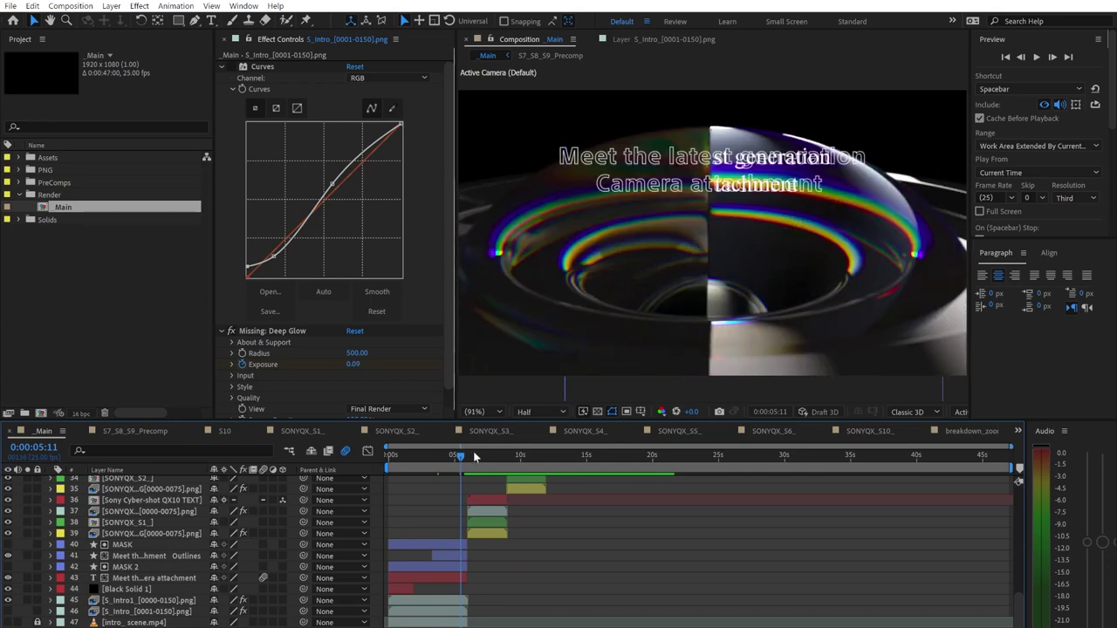
Step: Scrub the _Main composition from the intro to the One-touch shot near 0:00:14:16, examining how each shot's layers are stacked
scroll(505, 493, "up", 2)
left_click(527, 457)
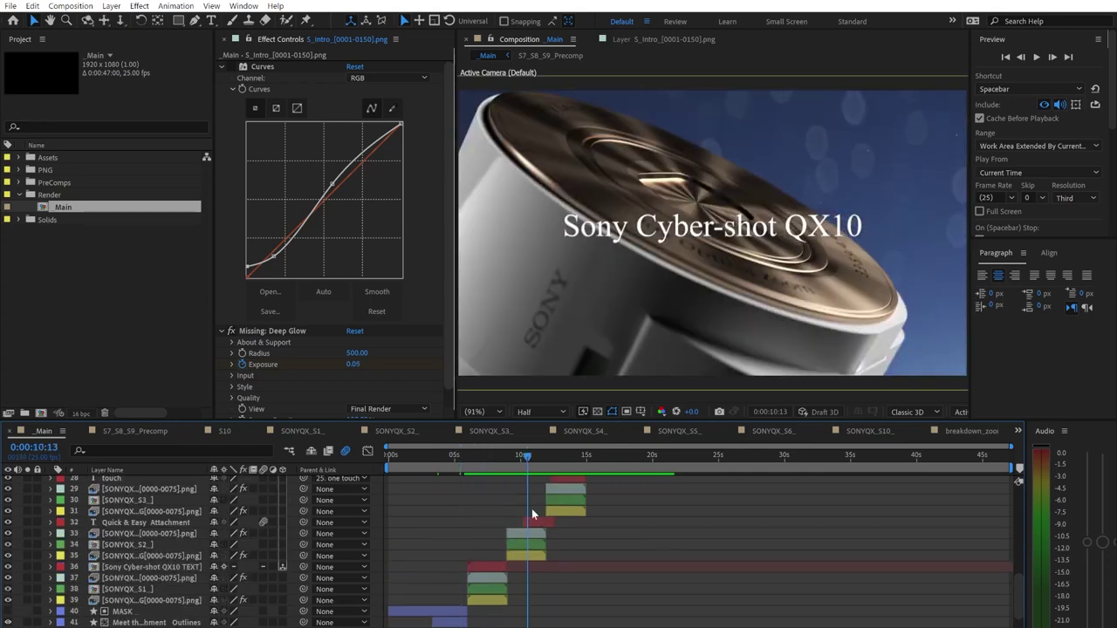
scroll(543, 533, "up", 4)
left_click(560, 459)
left_click_drag(562, 465, 577, 462)
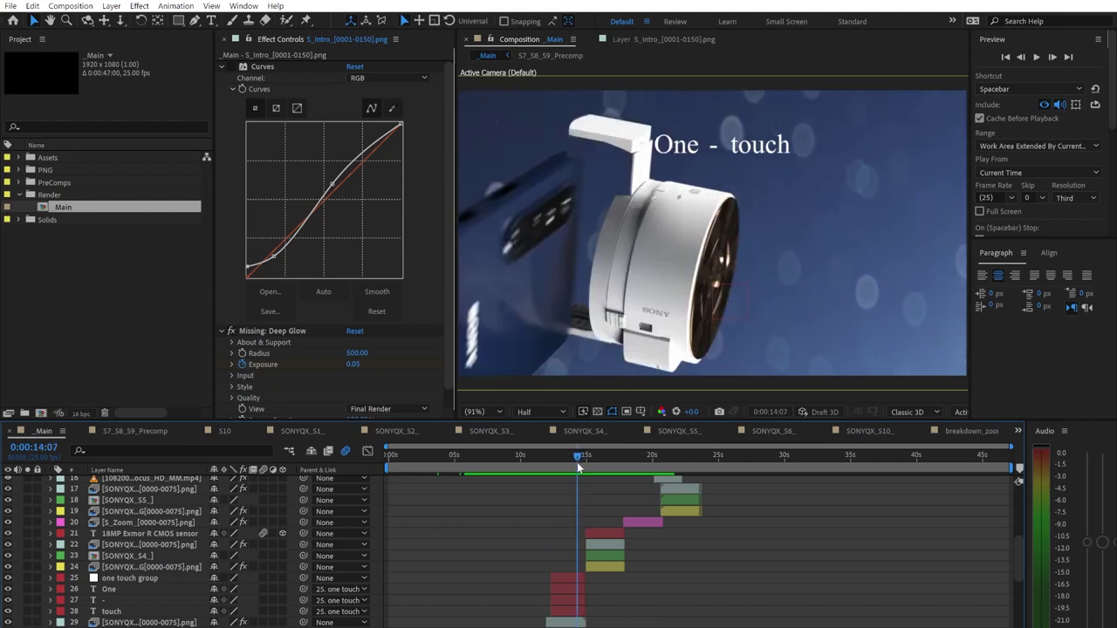
scroll(559, 524, "down", 1)
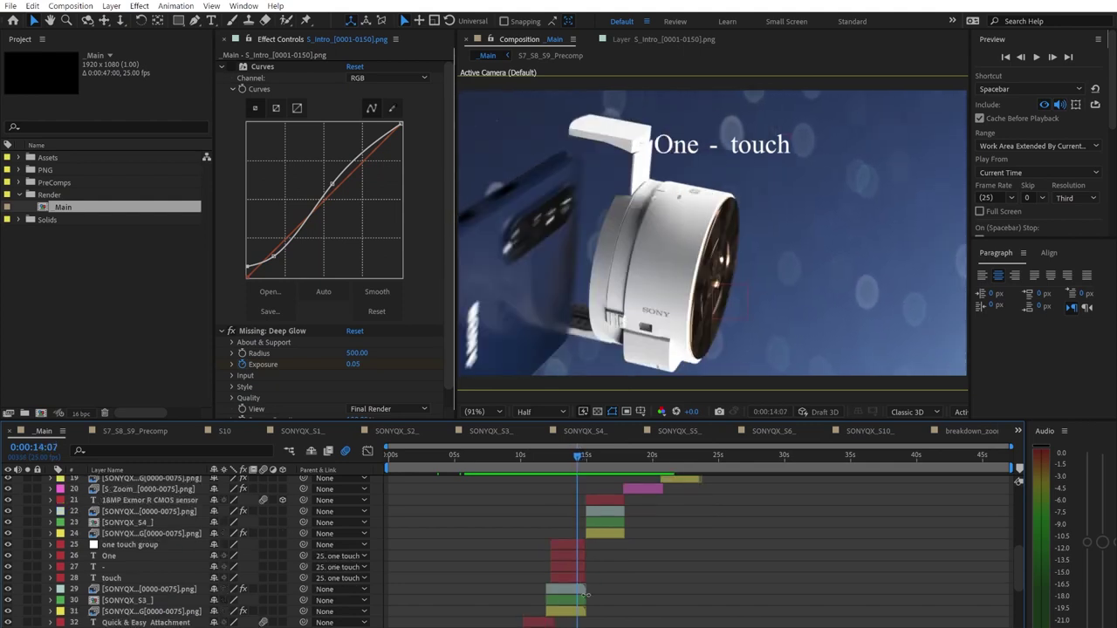
left_click(574, 602)
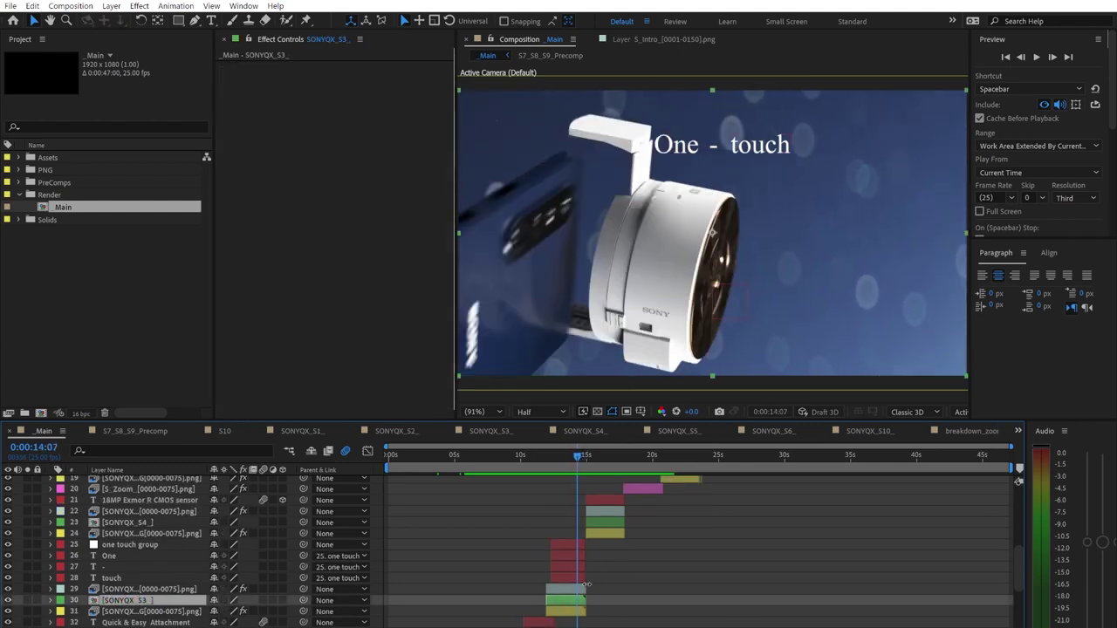
left_click(583, 460)
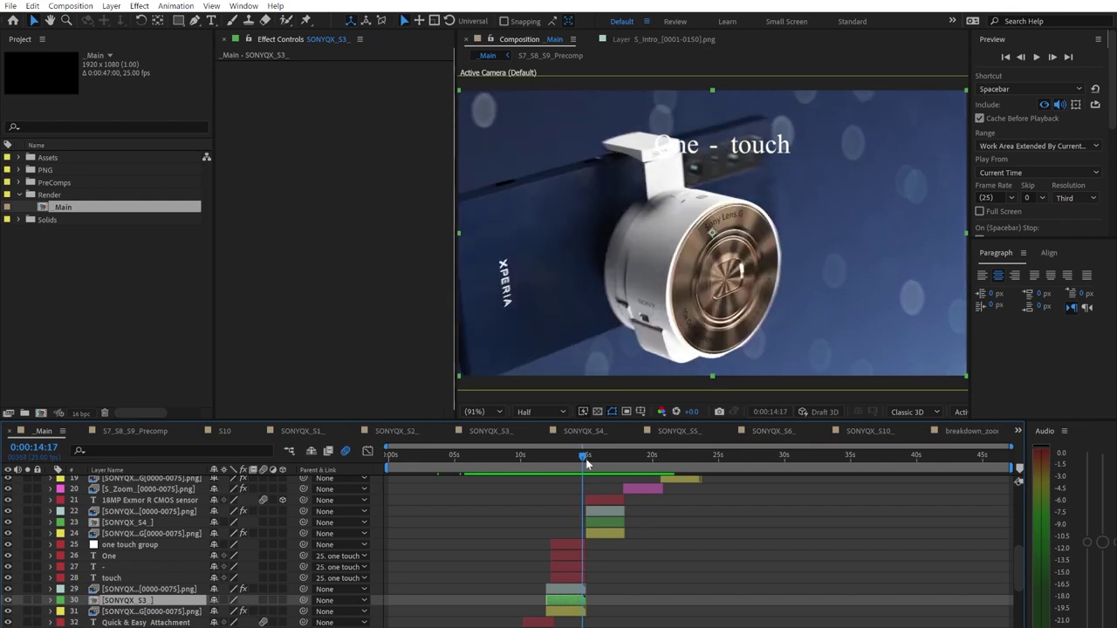
left_click(739, 571)
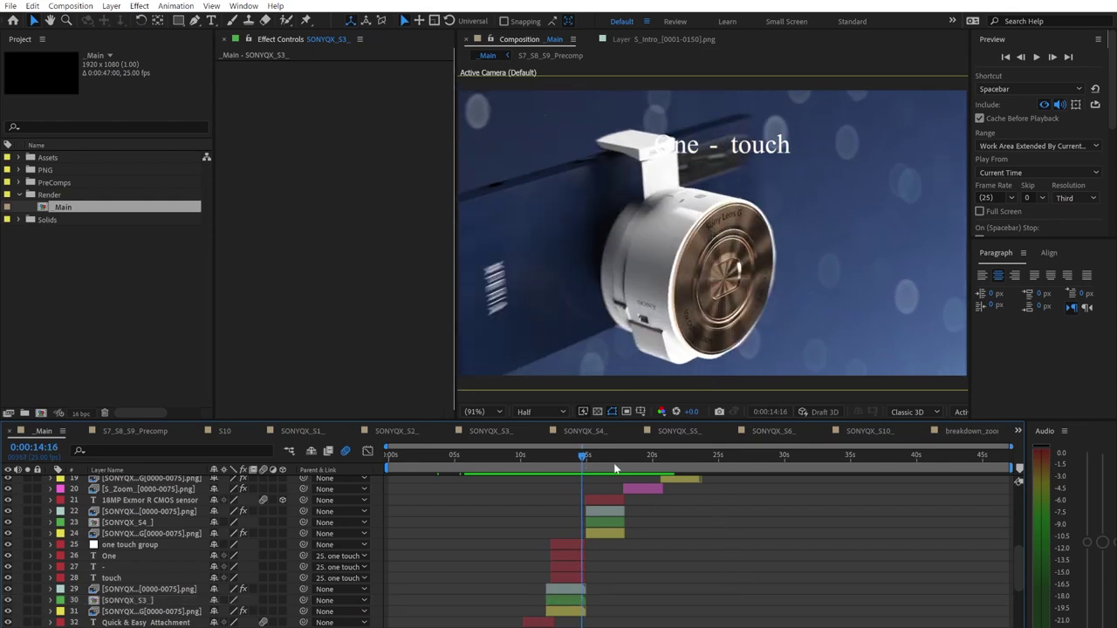
Step: Toggle the visibility of the SONYQX_S3_[0000-0075].png camera render off and on to check its contribution to the One-touch shot
left_click(579, 593)
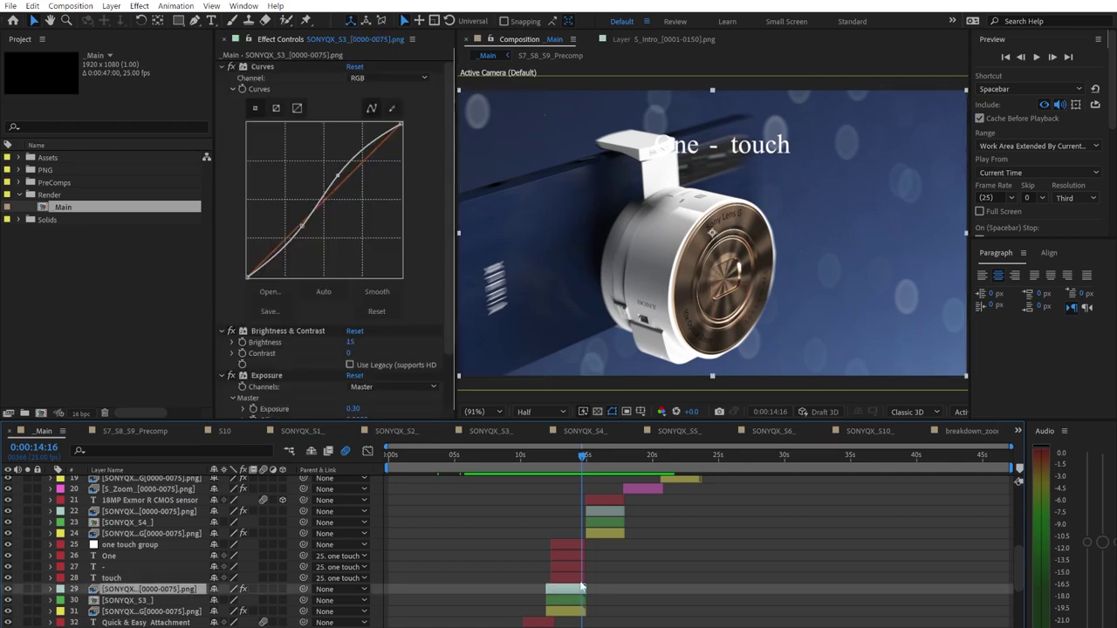
left_click(7, 590)
left_click(8, 590)
left_click(8, 590)
left_click(7, 590)
Step: Toggle the visibility of the SONYQX_S3_BG[0000-0075].png background layer off and on to examine what it adds to the shot
left_click(572, 615)
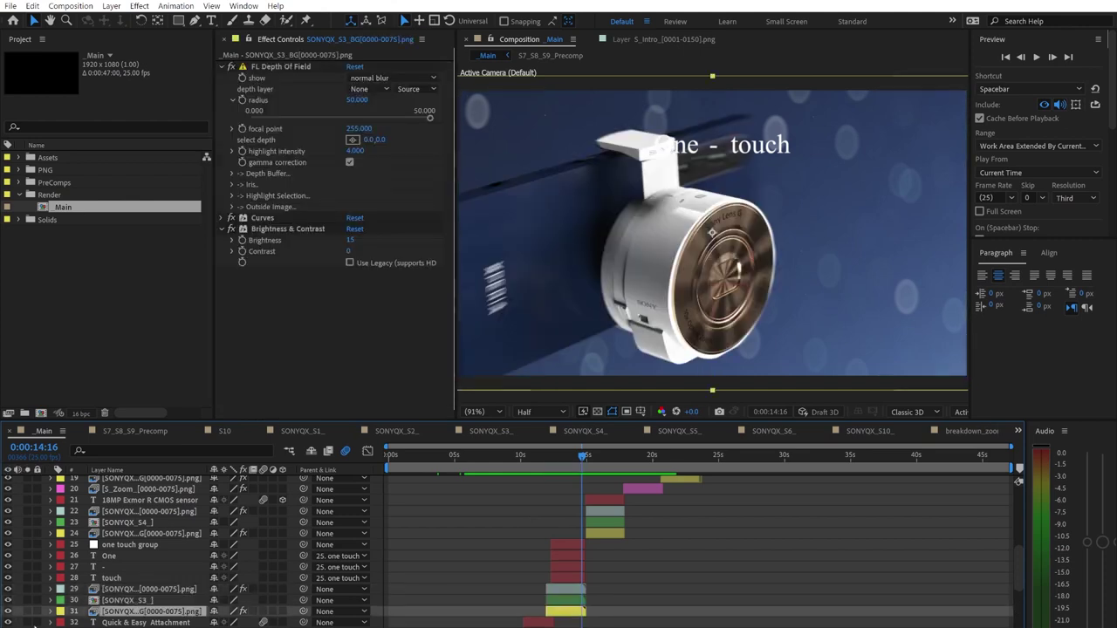
left_click(8, 612)
left_click(8, 612)
left_click(8, 611)
left_click(8, 611)
Step: Compare the SONYQX_S4_BG[0000-0075].png background with its effects off and on at 0:00:15:04, leaving the effects enabled
mouse_move(580, 454)
left_mouse_down()
mouse_move(620, 454)
mouse_move(588, 452)
left_mouse_up()
left_click(606, 535)
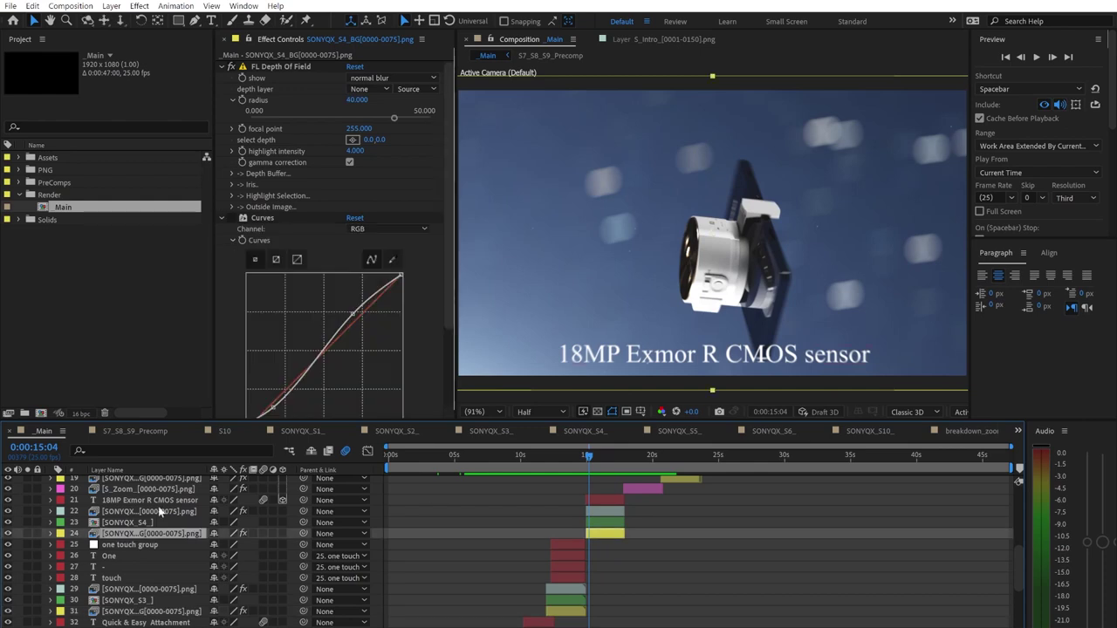
left_click(7, 543)
left_click(7, 543)
left_click(241, 531)
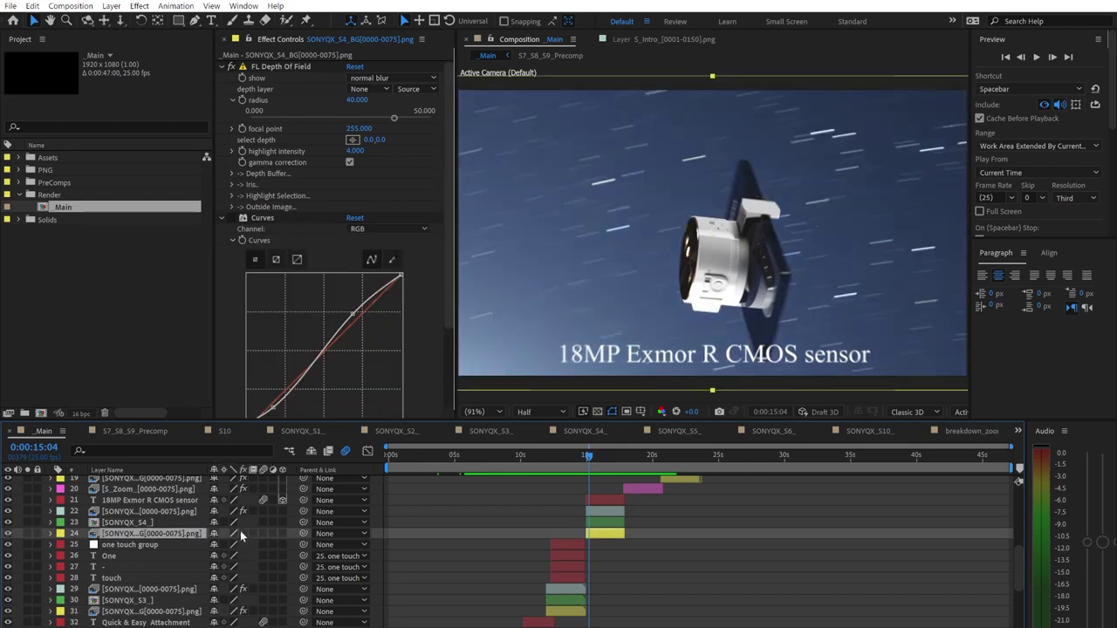
left_click(241, 532)
left_click(241, 532)
left_click(241, 533)
left_click(242, 533)
left_click(242, 533)
left_click(242, 533)
left_click(241, 533)
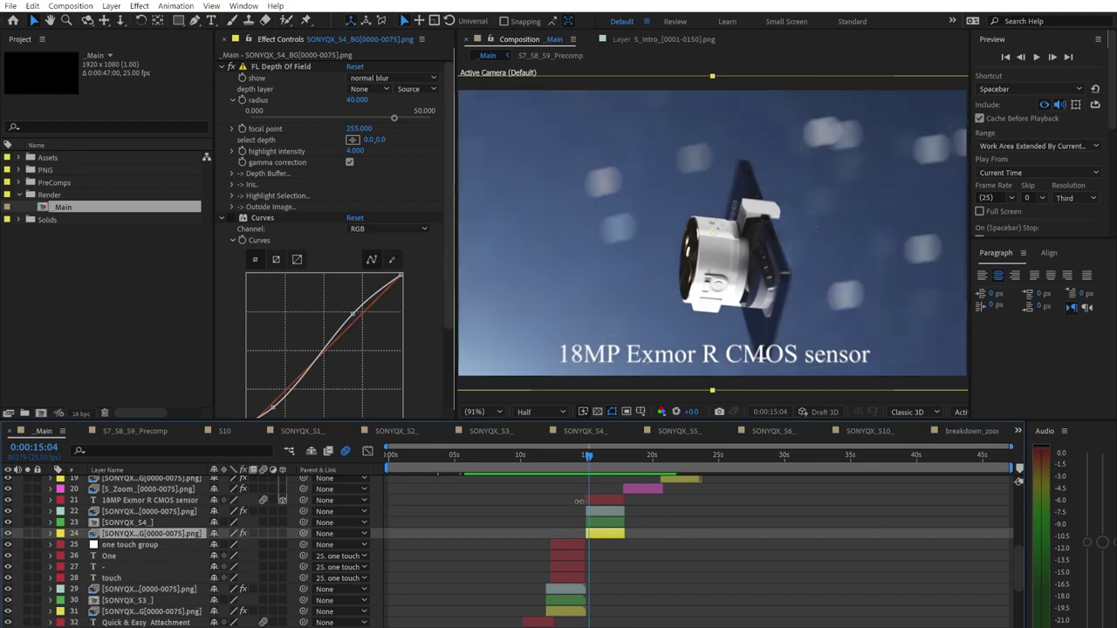
Step: Review the later shots up to 0:00:26:19, and return to the Quick & Easy Attachment shot at 0:00:11:03
left_click(582, 455)
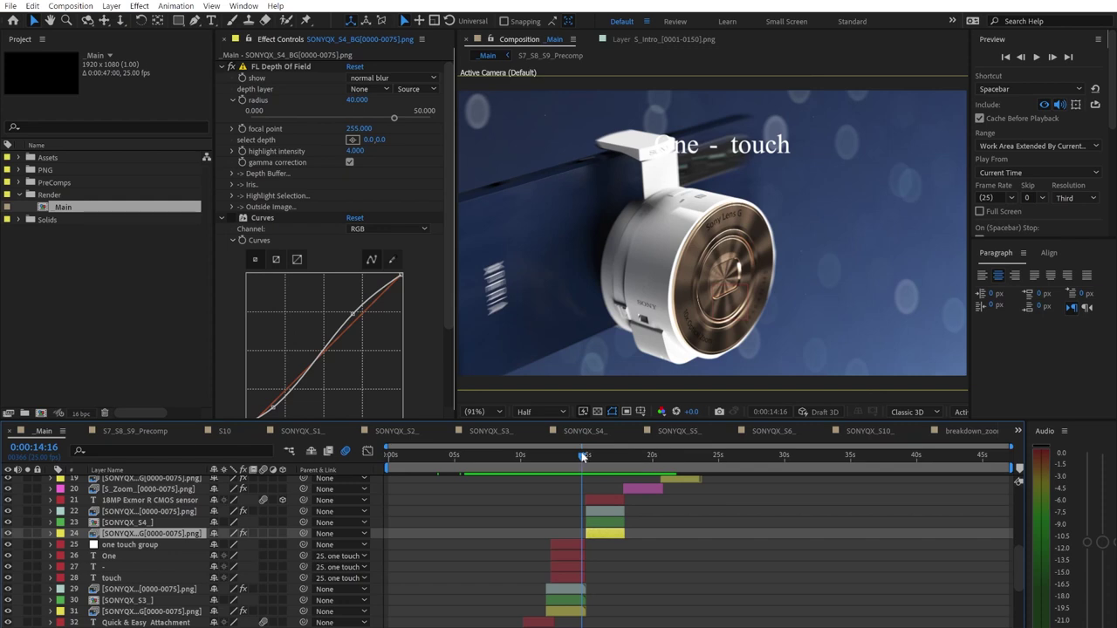
left_click_drag(583, 457, 743, 472)
scroll(781, 515, "up", 5)
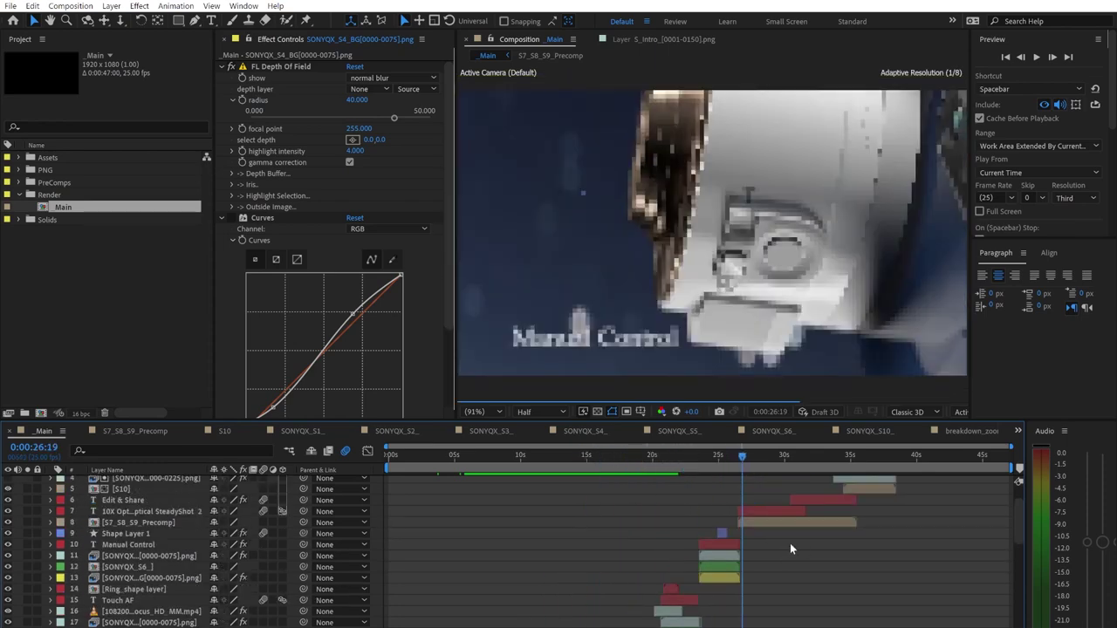
scroll(790, 542, "down", 7)
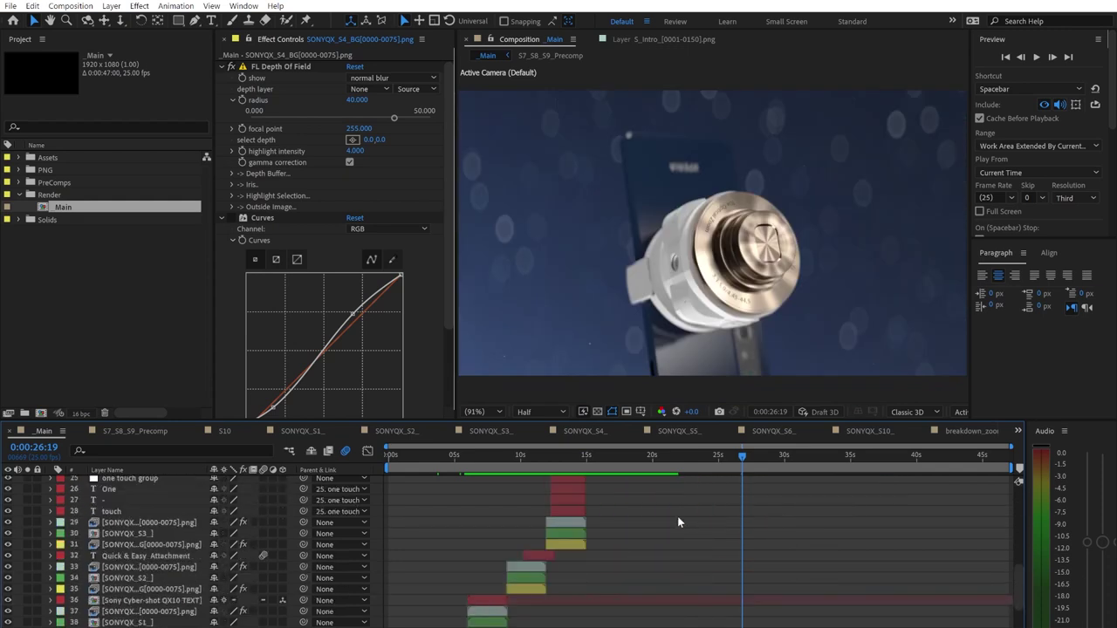
left_click_drag(527, 455, 536, 460)
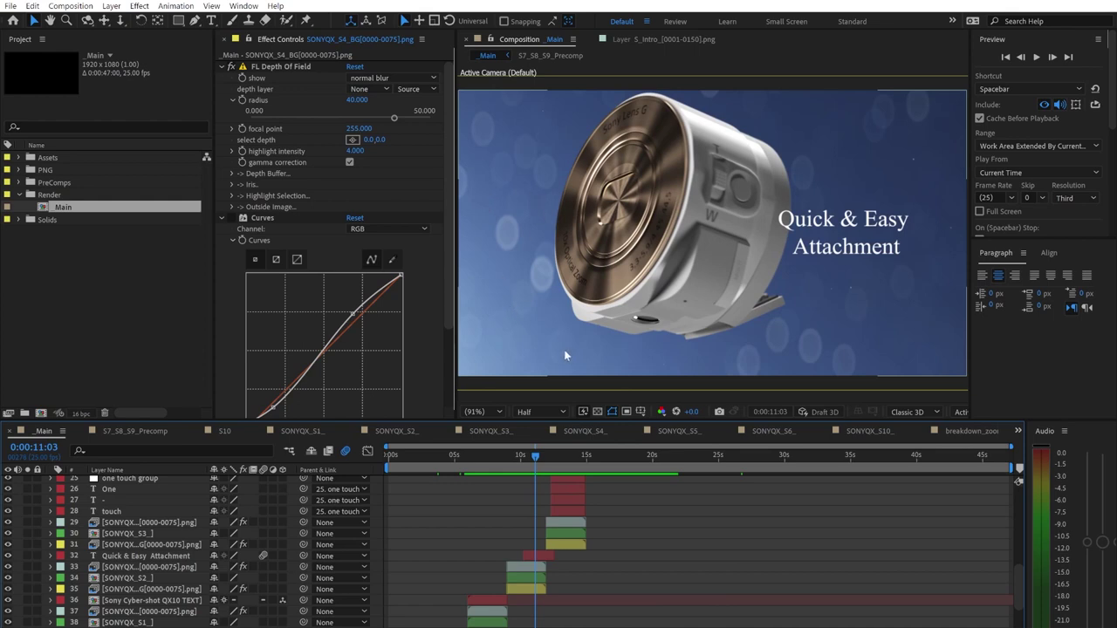
Step: Switch off FL Depth Of Field on the SONYQX_S2_BG[0000-0075].png layer to inspect the unblurred background particles
left_click(527, 591)
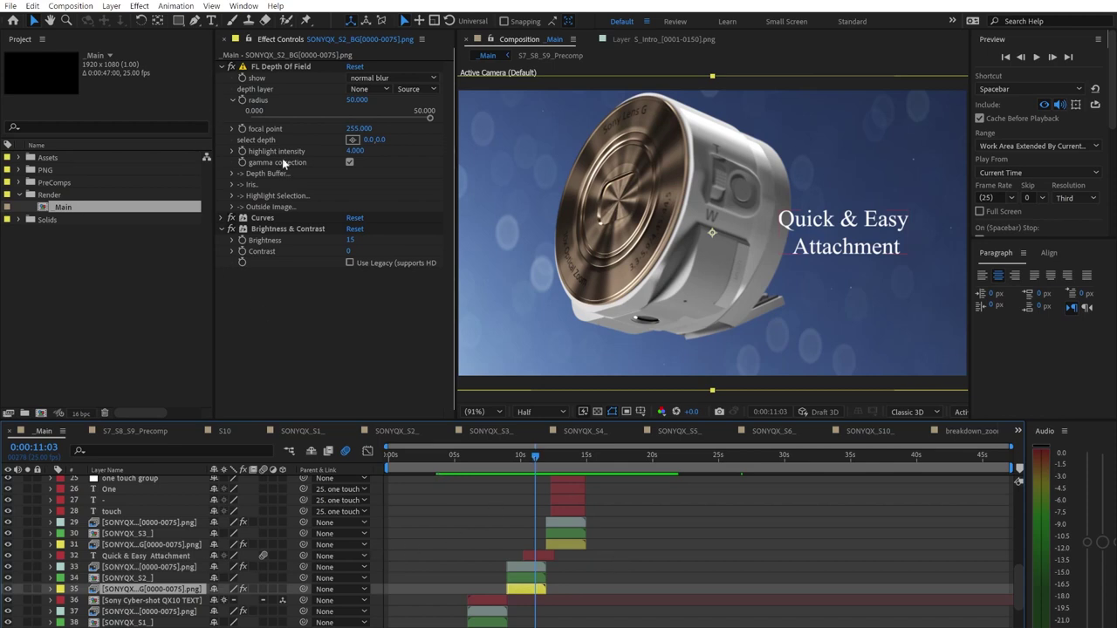
left_click(231, 67)
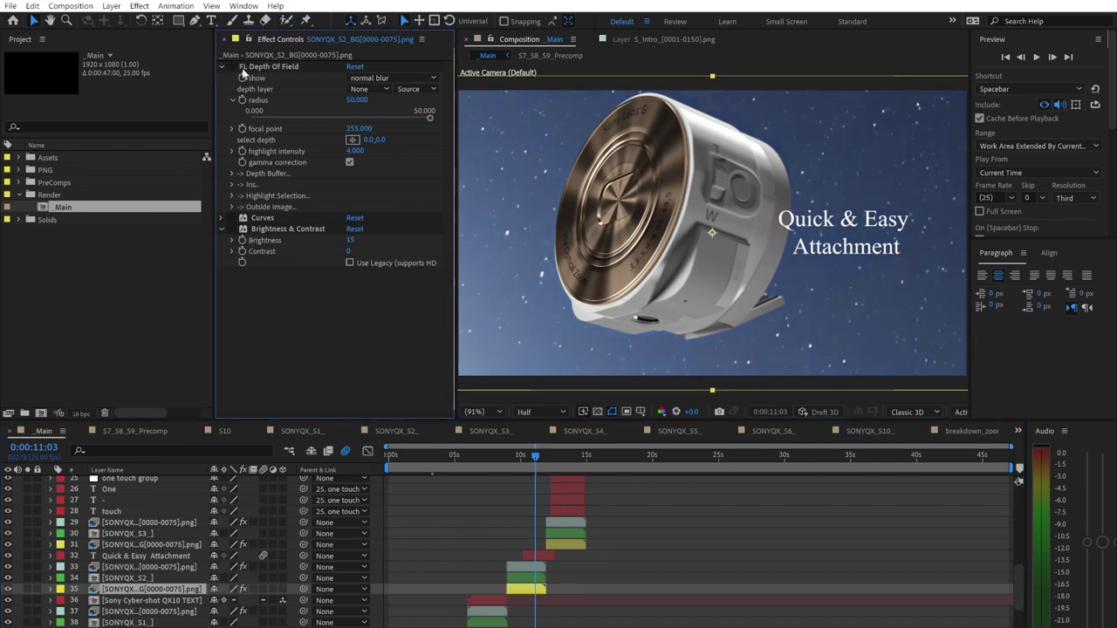
left_click(271, 67)
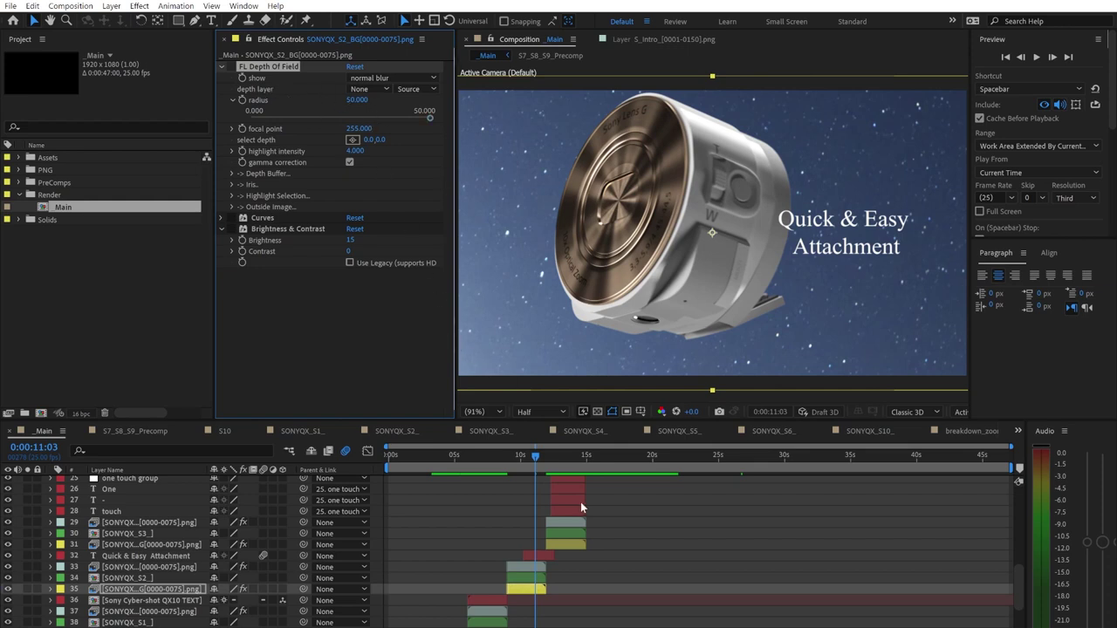
left_click(5, 571)
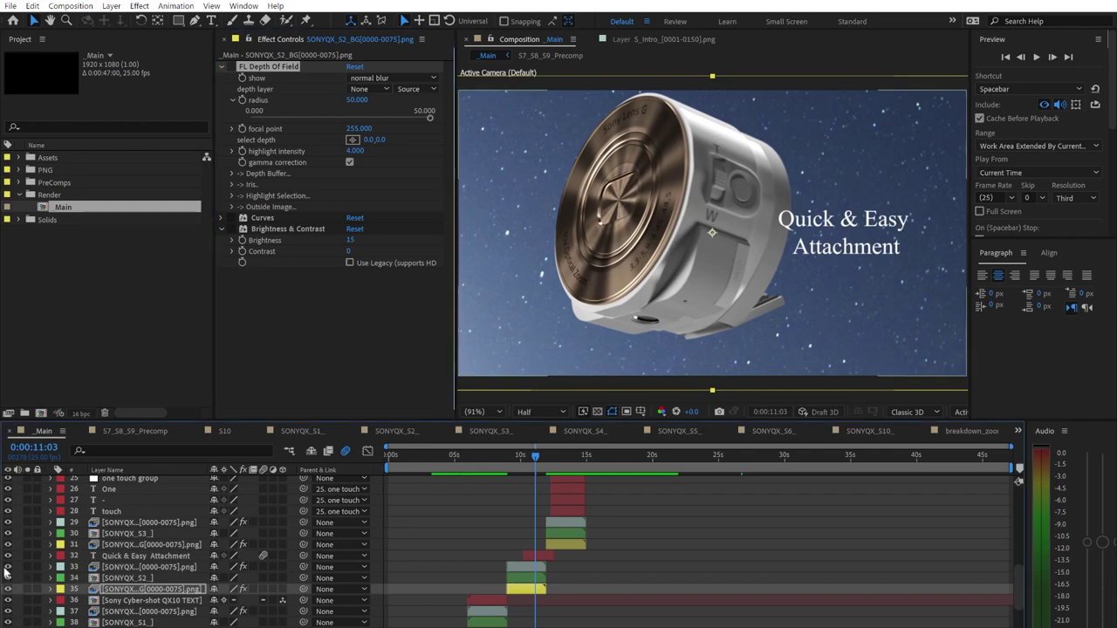
left_click(7, 567)
Step: Re-enable FL Depth Of Field on the S2 background layer and check the blurred particles at 0:00:10:13
mouse_move(523, 458)
left_mouse_down()
mouse_move(536, 457)
mouse_move(515, 456)
mouse_move(537, 456)
left_mouse_up()
left_click(232, 68)
left_click(527, 460)
Step: Try a radius of 25 and other values in FL Depth Of Field on the S2 background, and restore the radius to 50
left_click(357, 99)
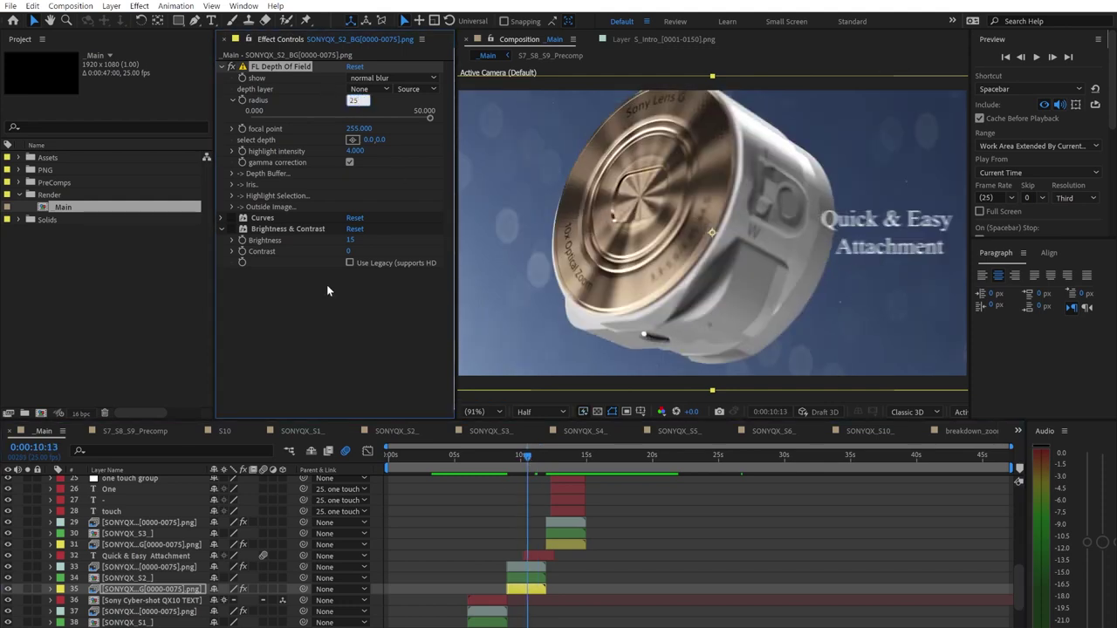
key("Return")
left_click_drag(340, 116, 403, 117)
left_click(431, 120)
left_click_drag(364, 104, 267, 117)
left_click(358, 100)
type("50")
left_click(389, 356)
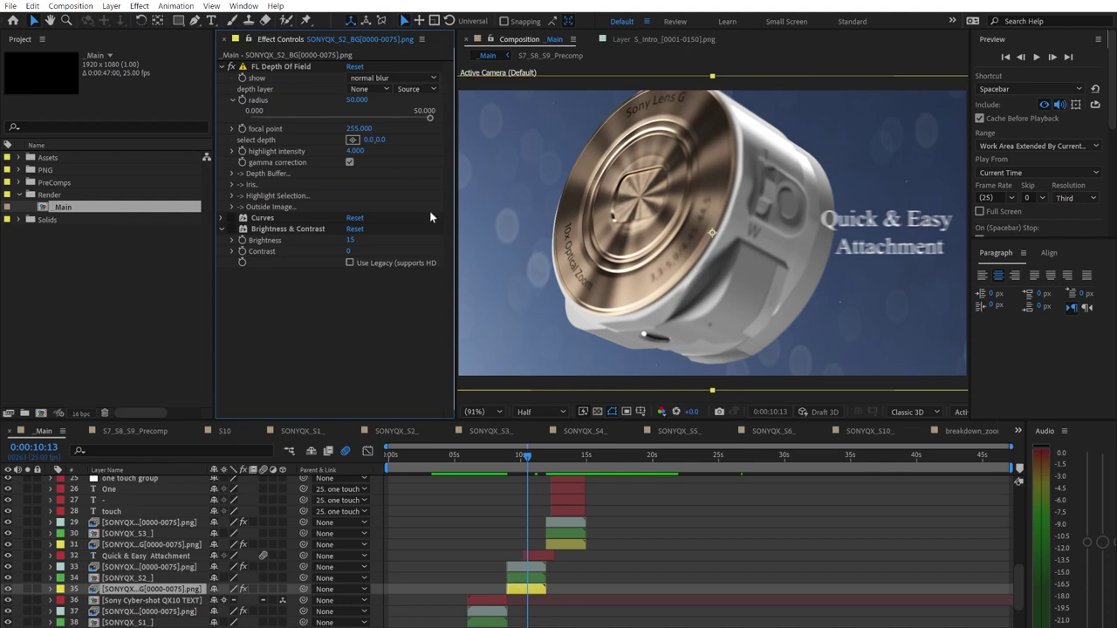
Step: Re-enable Curves and Brightness & Contrast on the S2 background layer, viewing the shot at 0:00:10:16
left_click(529, 456)
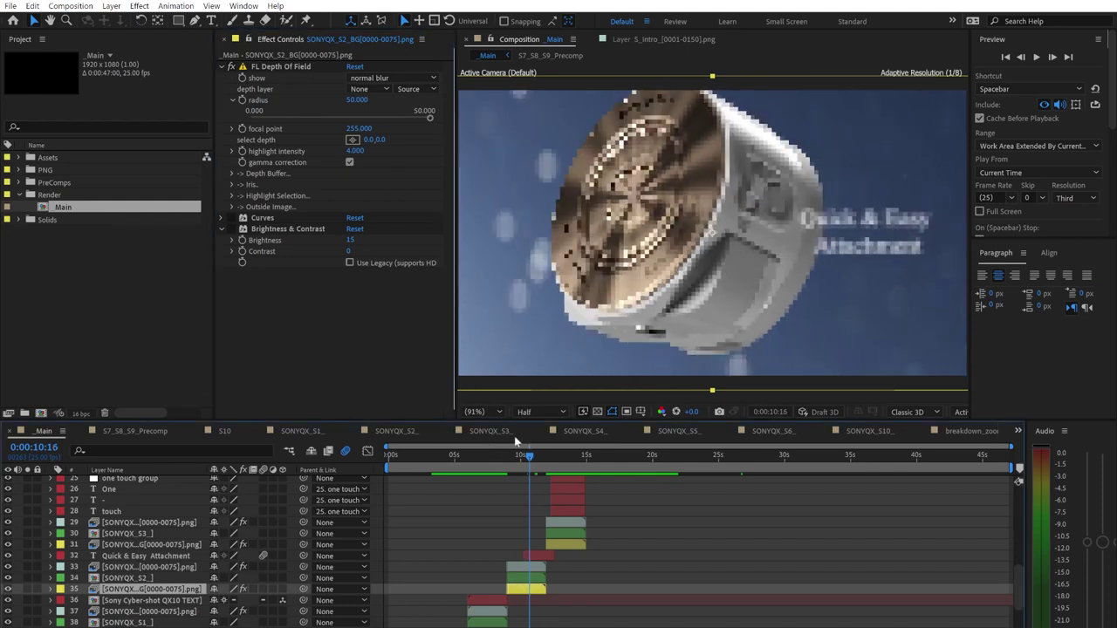
left_click(232, 219)
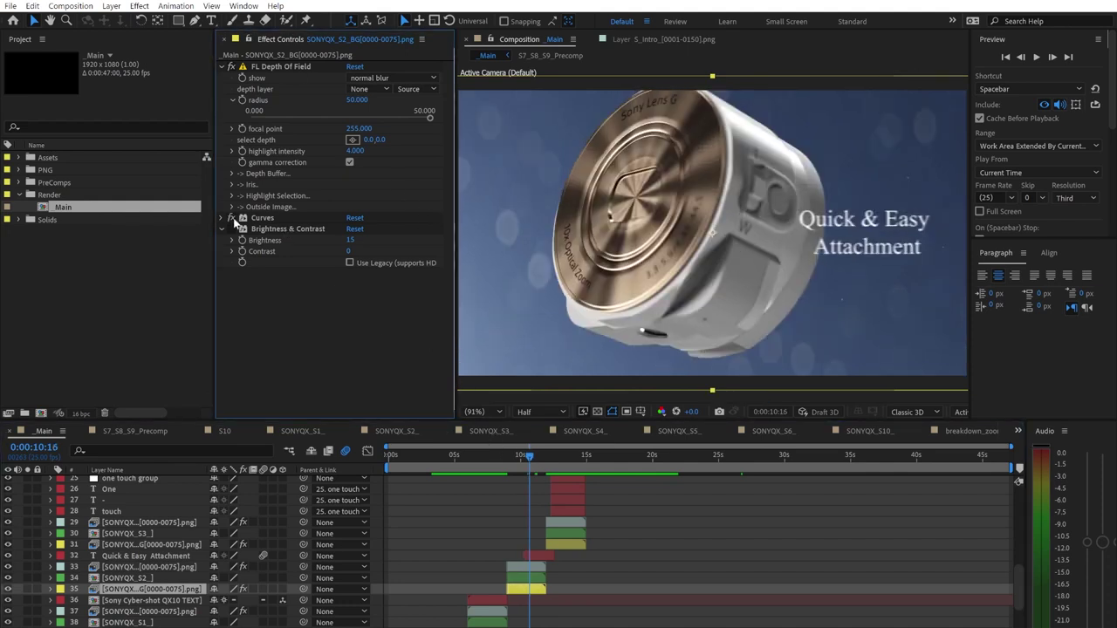
left_click(231, 229)
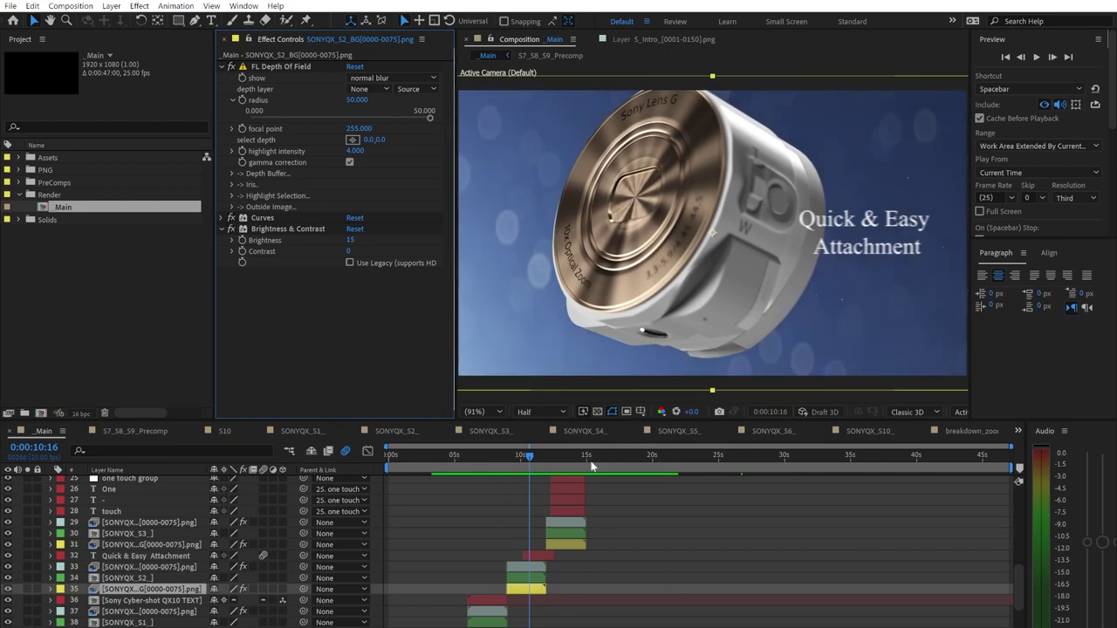
Step: Compare the SONYQX_S2_[0000-0075].png camera render with its effects off and on, leaving them enabled
left_click(248, 576)
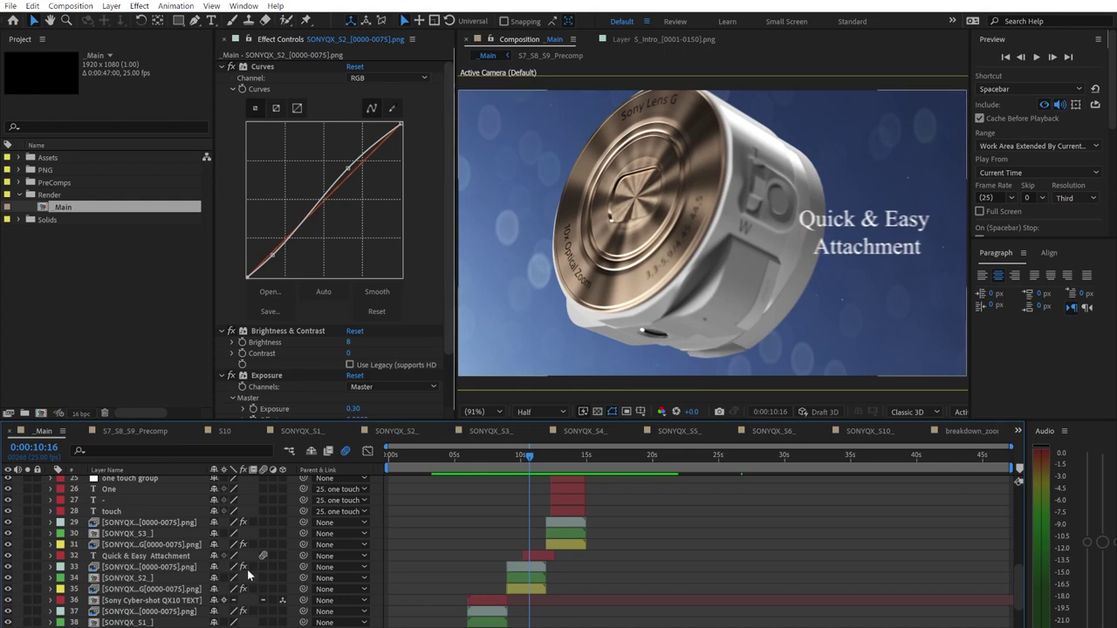
left_click(528, 557)
left_click(526, 568)
left_click(243, 568)
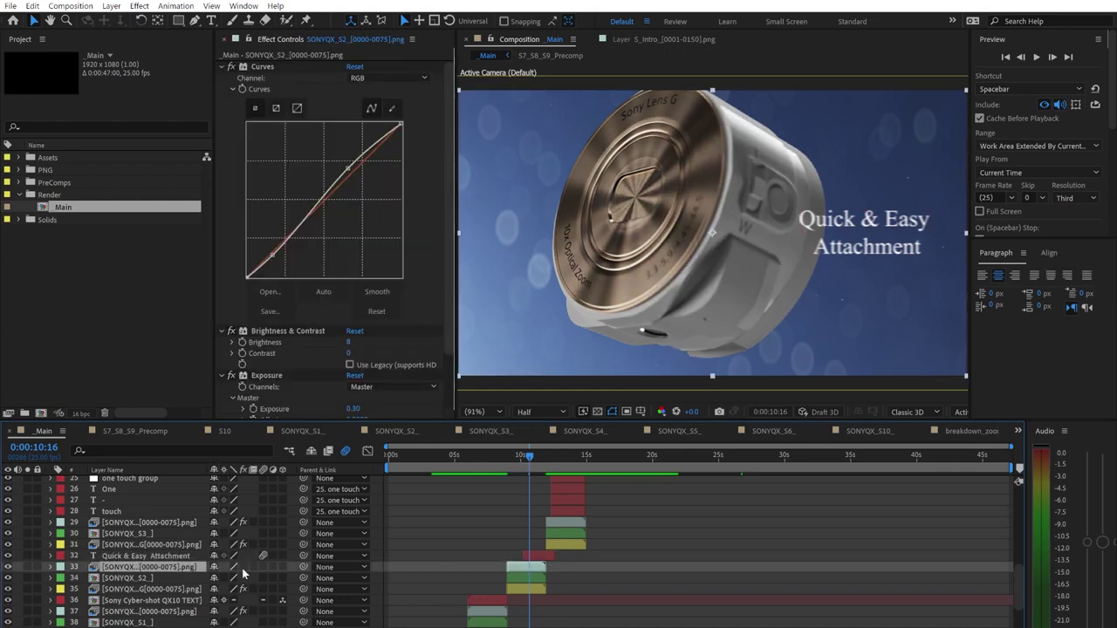
left_click(243, 567)
left_click(244, 568)
left_click(243, 567)
left_click(244, 567)
left_click(244, 567)
left_click(244, 568)
left_click(243, 567)
left_click(243, 567)
left_click(243, 567)
left_click(243, 567)
left_click(243, 567)
Step: Toggle the visibility of the Quick & Easy Attachment text layer off and on to show its place in the shot
left_click(530, 556)
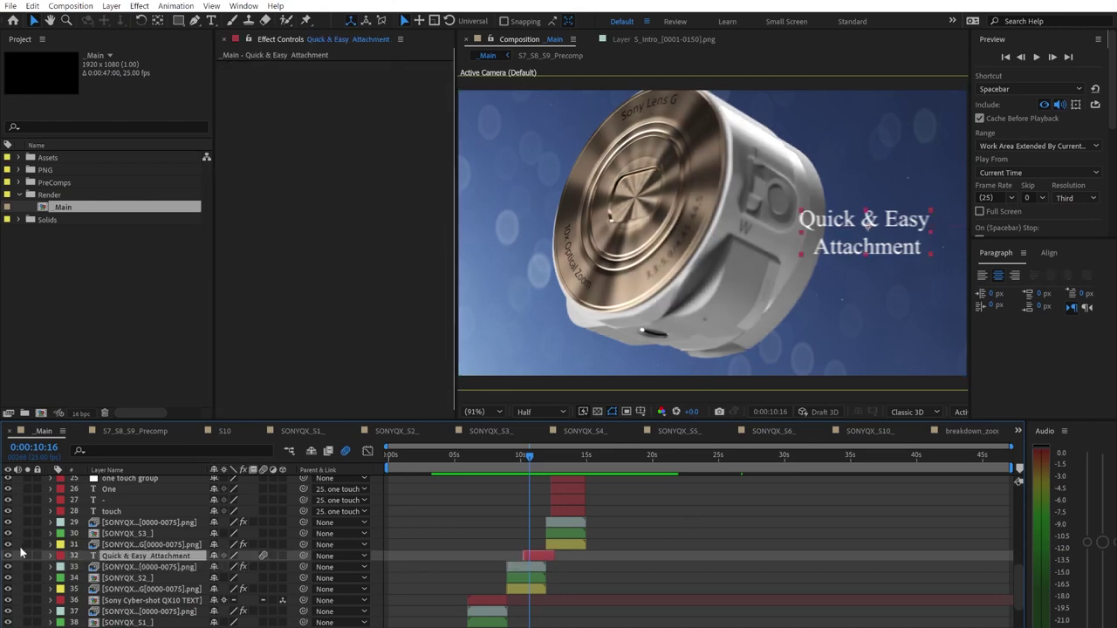
left_click(8, 556)
left_click(8, 556)
left_click(672, 586)
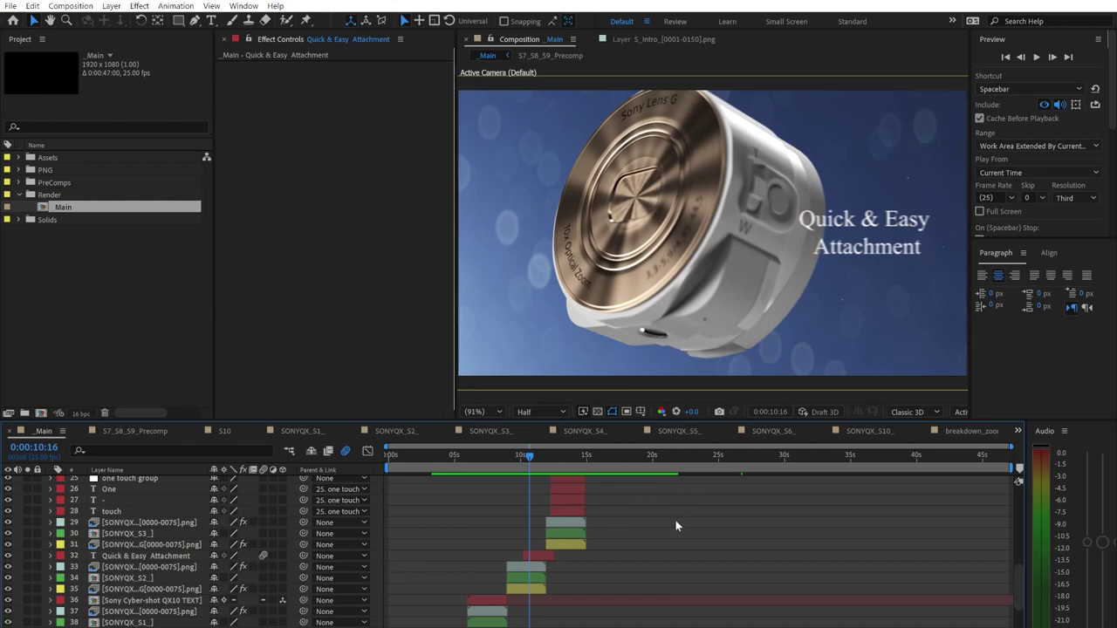
Step: At 0:00:10:09, toggle the visibility of the S2 background layer and the S2 camera render in turn to compare their contributions
left_click_drag(534, 456, 524, 455)
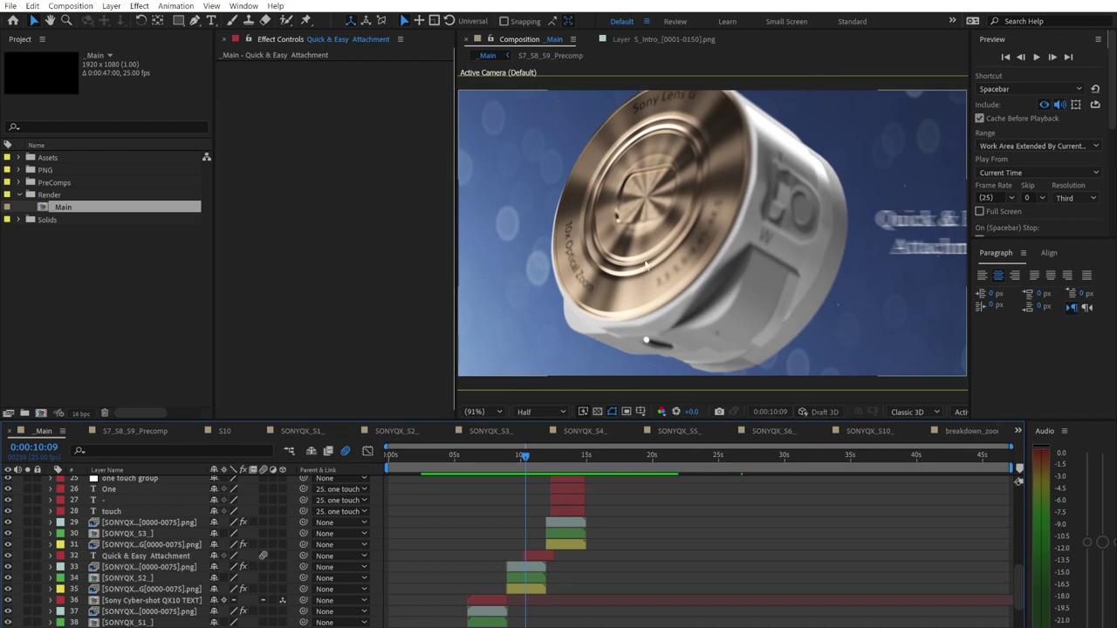
left_click(148, 589)
left_click(7, 589)
left_click(7, 589)
left_click(124, 579)
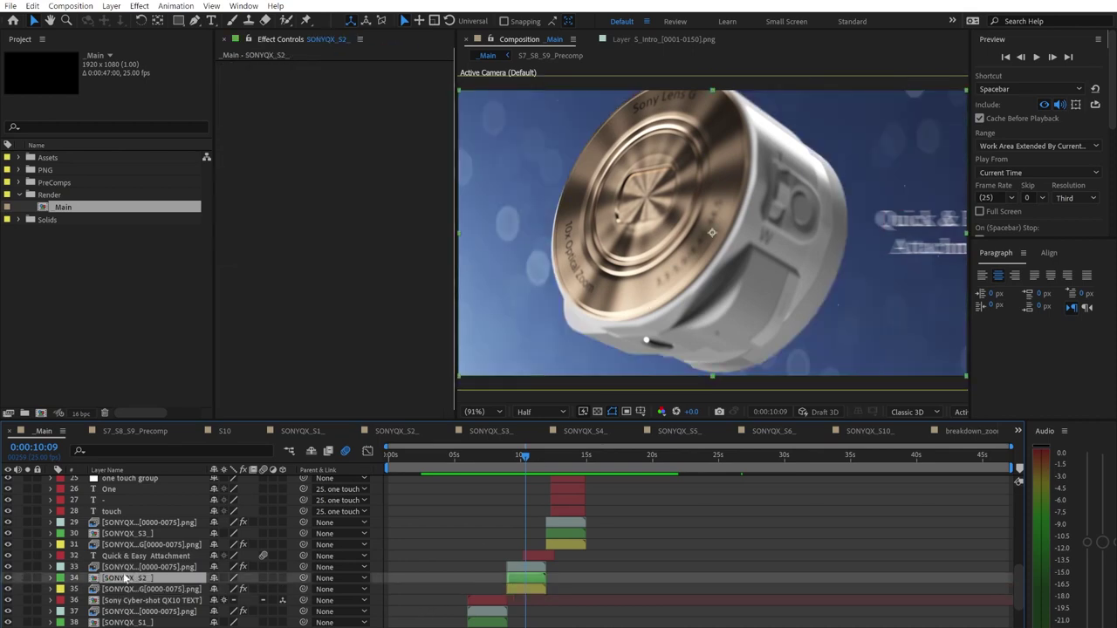
left_click(131, 567)
left_click(7, 567)
left_click(6, 567)
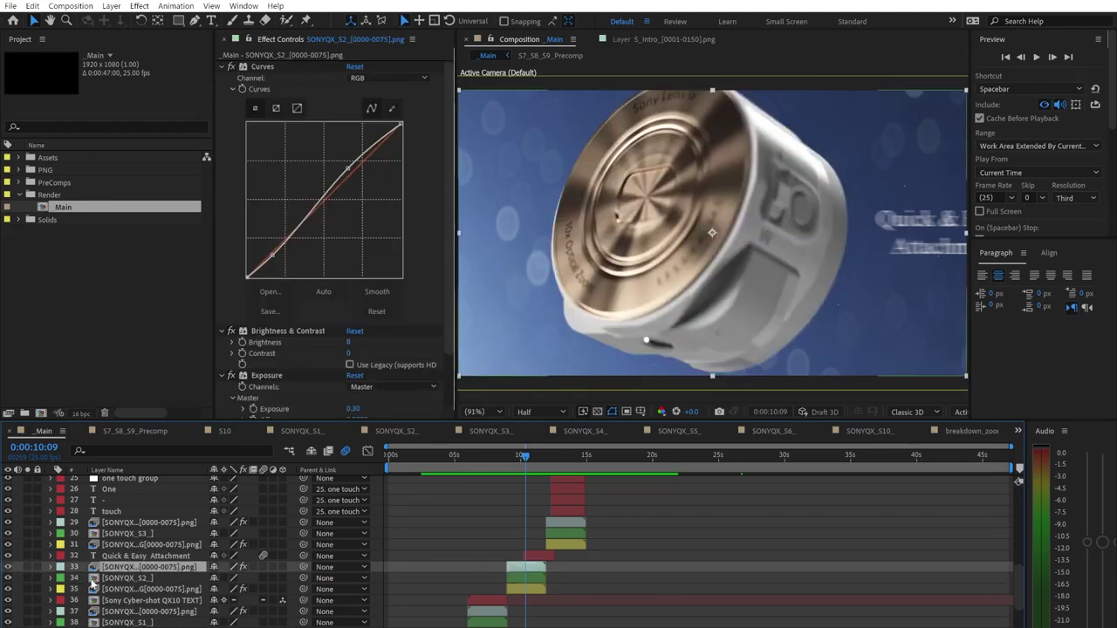
Step: Hide the S2 camera render and background layers to isolate the SONYQX_S2_ precomp, and scrub through the shot
left_click(94, 580)
left_click(7, 567)
left_click(7, 589)
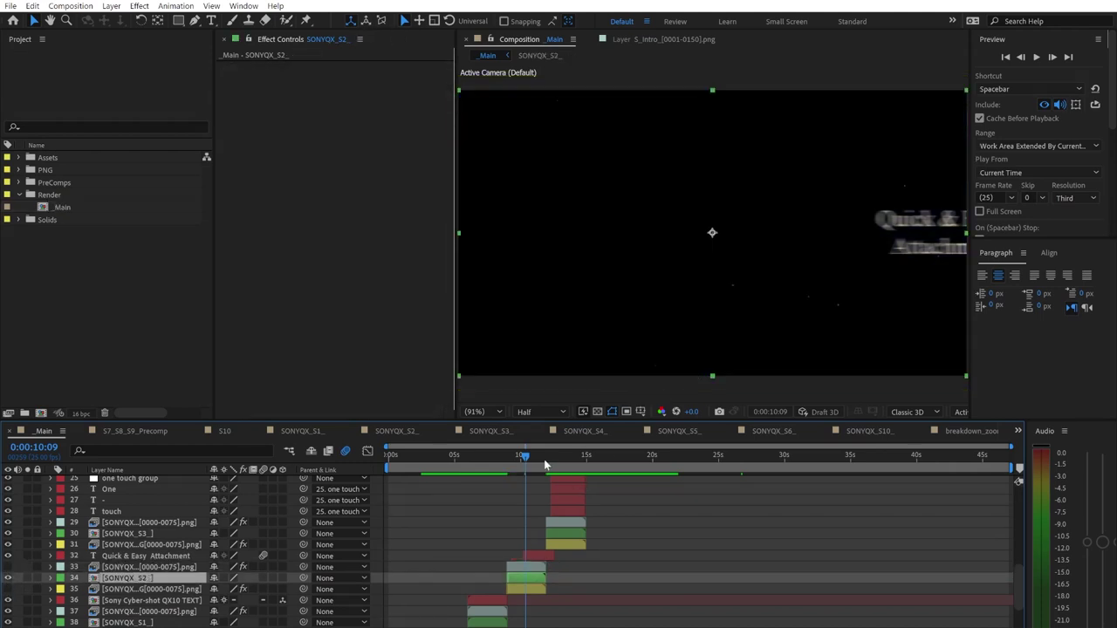
left_click_drag(525, 456, 546, 456)
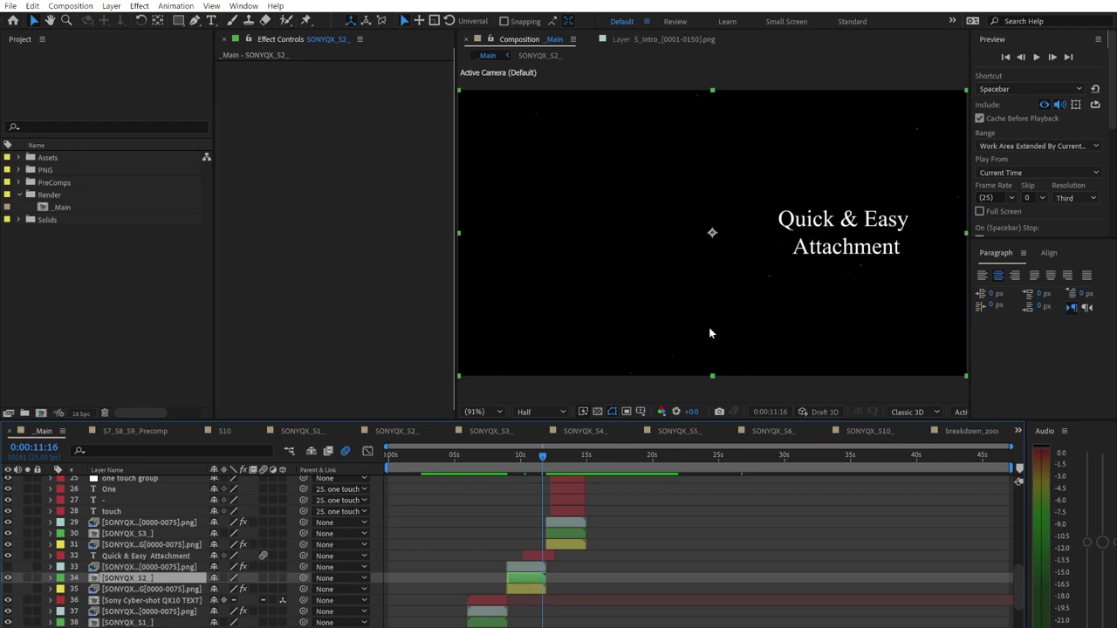
left_click(527, 458)
left_click(519, 456)
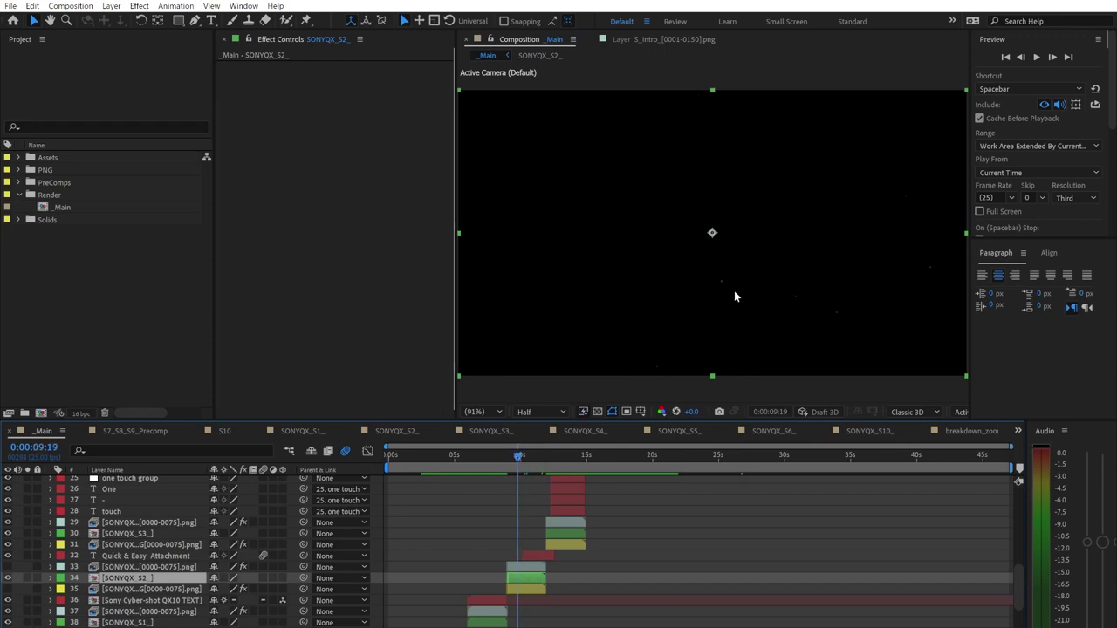
Step: Turn the S2 camera render and S2 background layers back on to restore the full shot
left_click(8, 567)
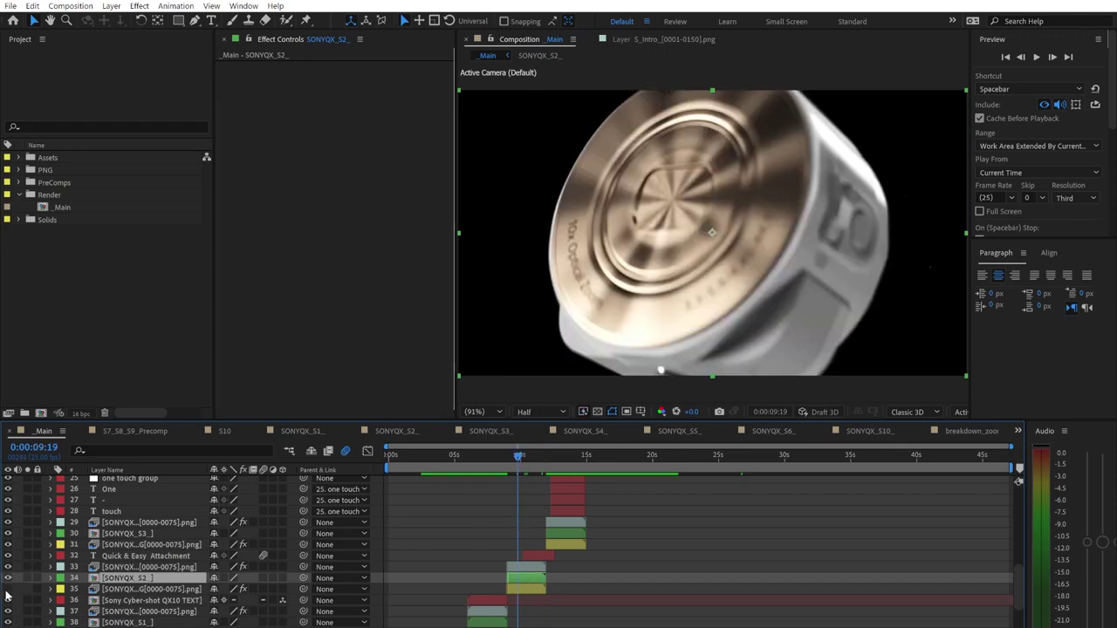
left_click(748, 555)
left_click(590, 456)
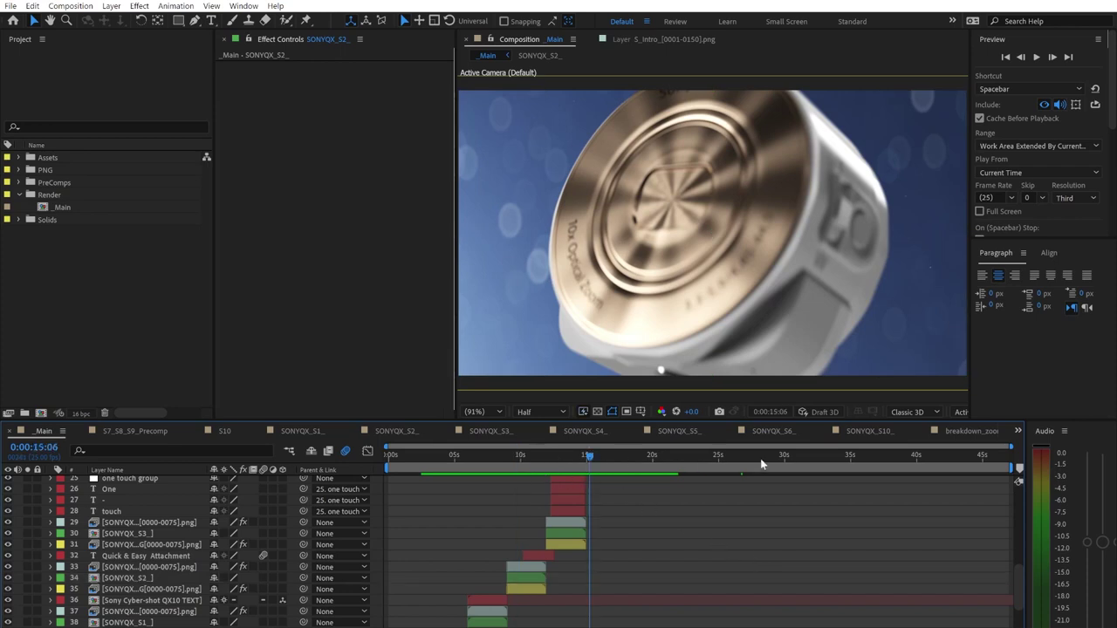
Step: Scrub through the shots of the _Main composition, from One - touch to Manual Control, to examine their layer stacks
scroll(751, 524, "up", 5)
left_click(675, 455)
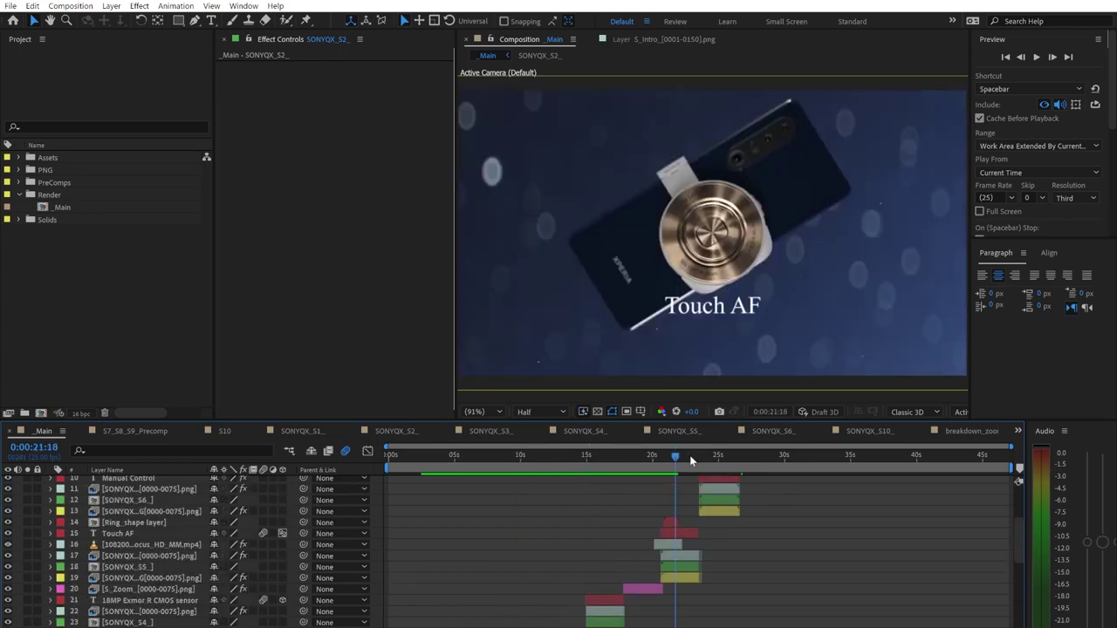
left_click_drag(676, 455, 585, 462)
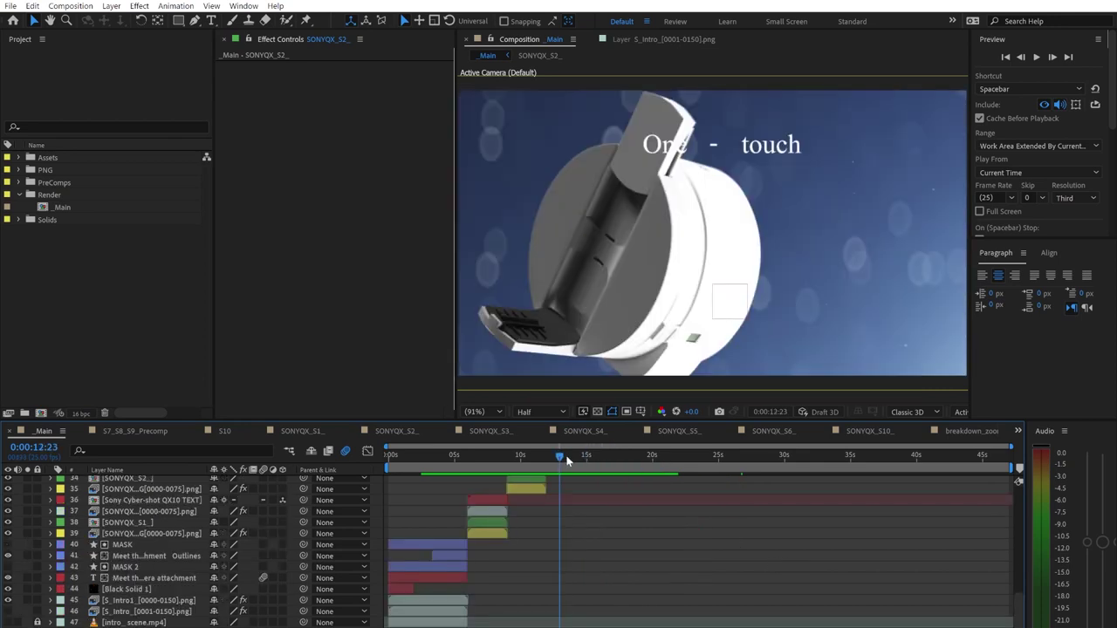
left_click(566, 456)
scroll(637, 496, "up", 4)
scroll(639, 497, "up", 5)
left_click_drag(615, 459, 792, 486)
left_click(747, 457)
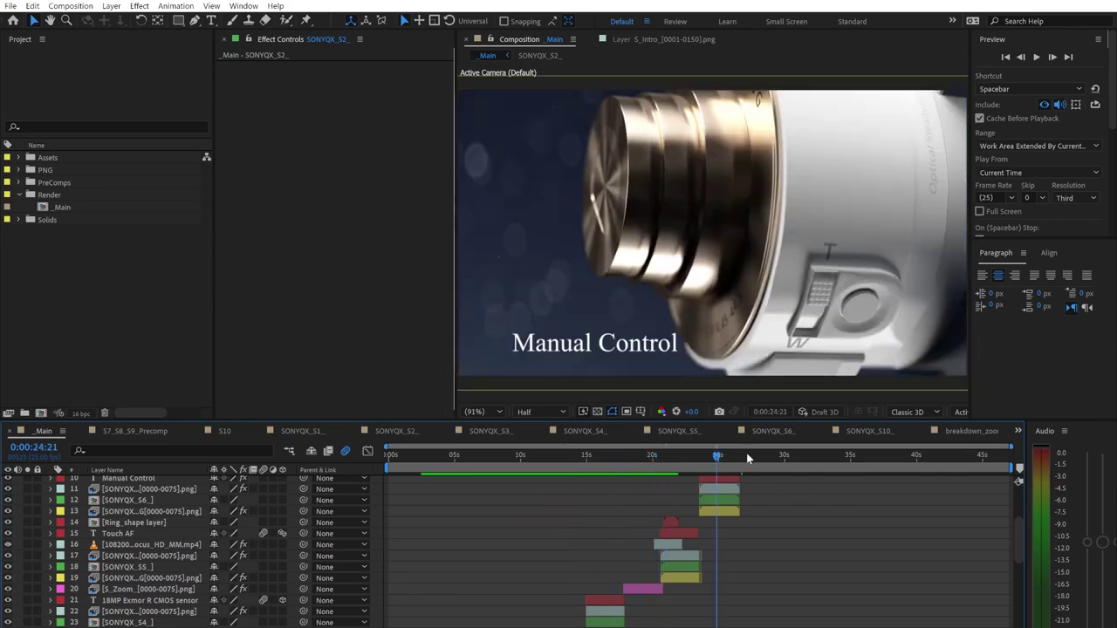
left_click(727, 458)
Step: Toggle the S6 background layer's visibility and its FL Depth Of Field effect off and on to compare their contributions
left_click(724, 513)
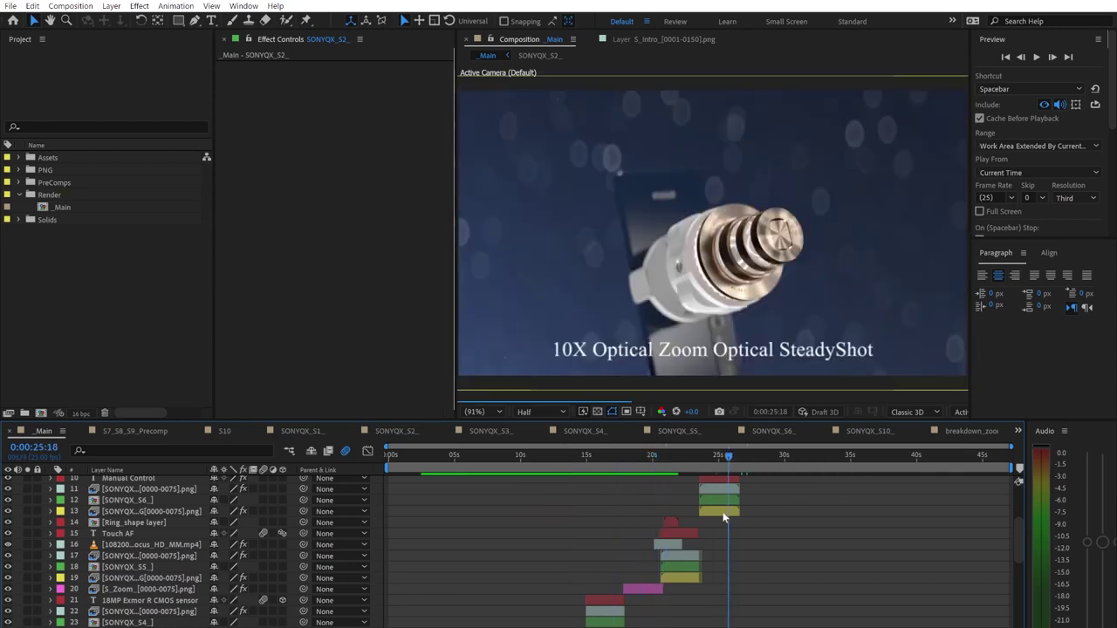
left_click(7, 511)
left_click(7, 511)
left_click(231, 67)
left_click(231, 67)
left_click(837, 578)
Step: Scrub through the Manual Control shot and on to the 10X Optical Zoom shot at 0:00:27:14
scroll(837, 579, "up", 3)
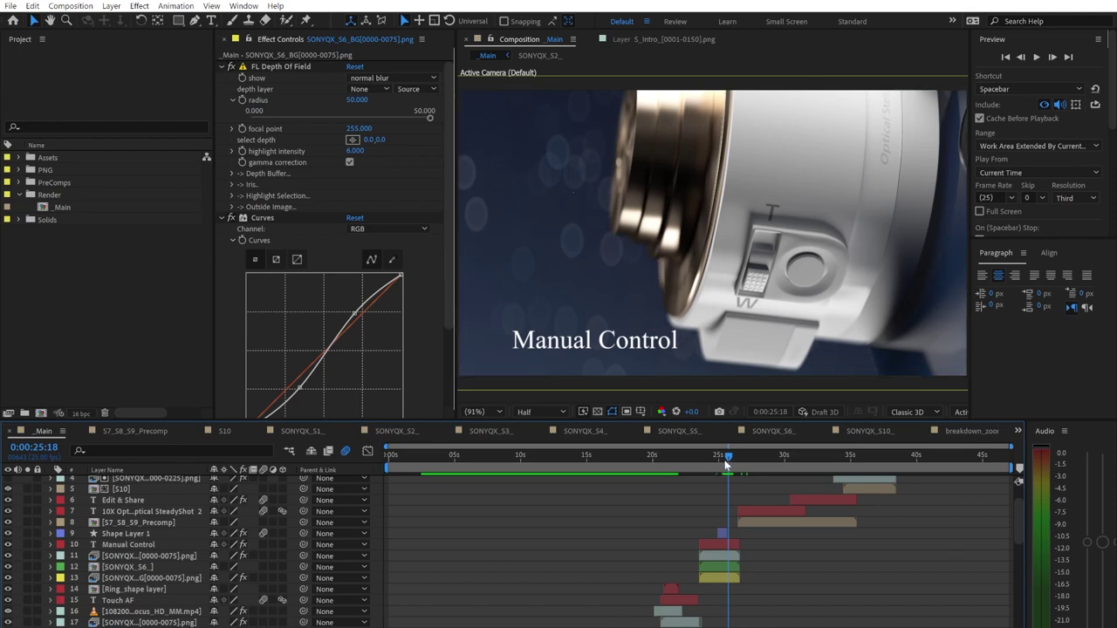
left_click_drag(729, 463, 710, 460)
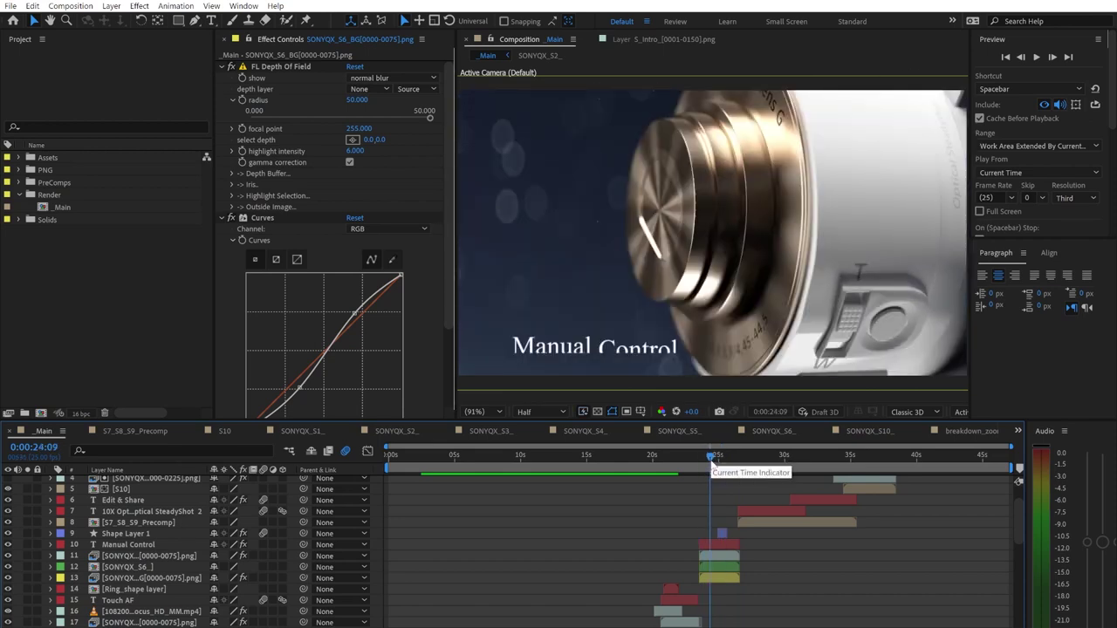
left_click_drag(710, 459, 719, 465)
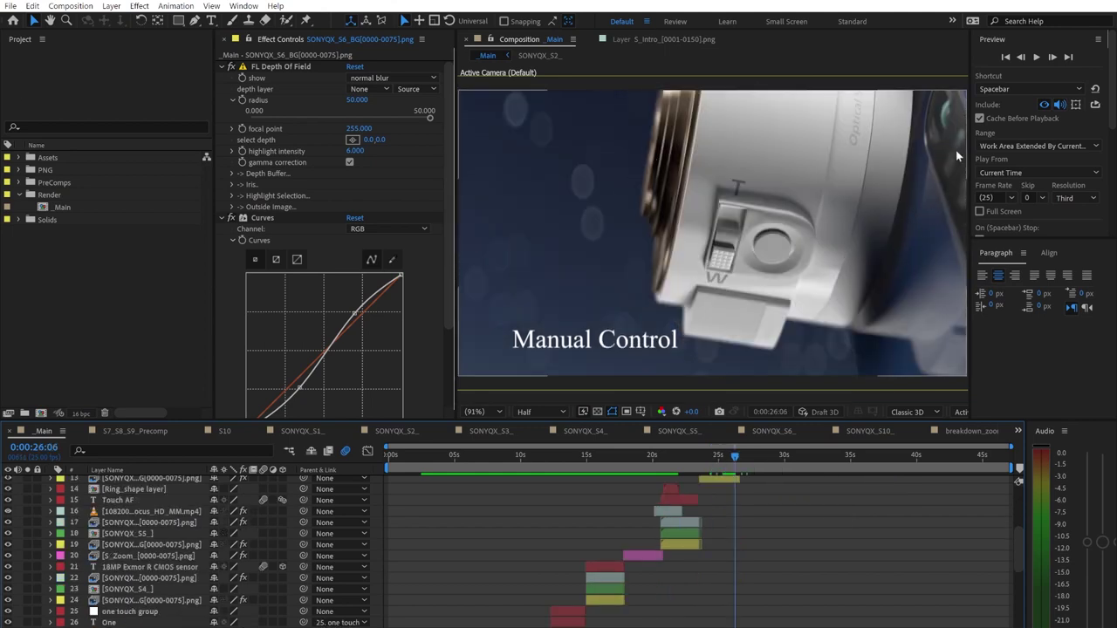
scroll(760, 521, "up", 4)
left_click(751, 455)
scroll(786, 508, "down", 8)
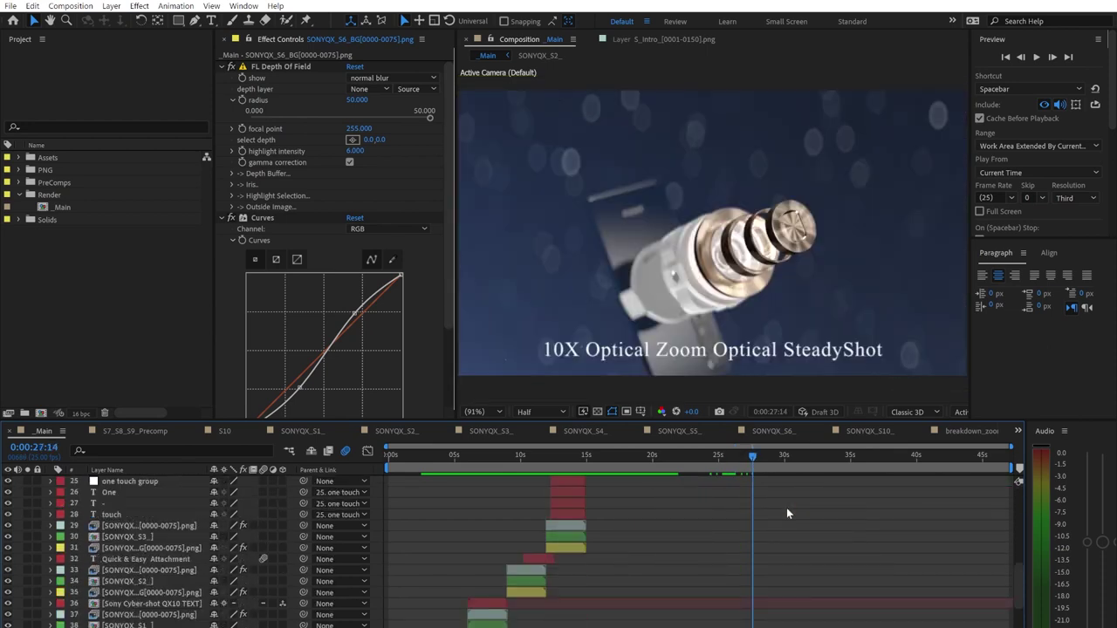
Step: Scrub to the One - touch shot and open its SONYQX_S3_ precomp to examine the layers inside
left_click_drag(498, 456, 565, 501)
scroll(498, 460, "down", 1)
double_click(566, 502)
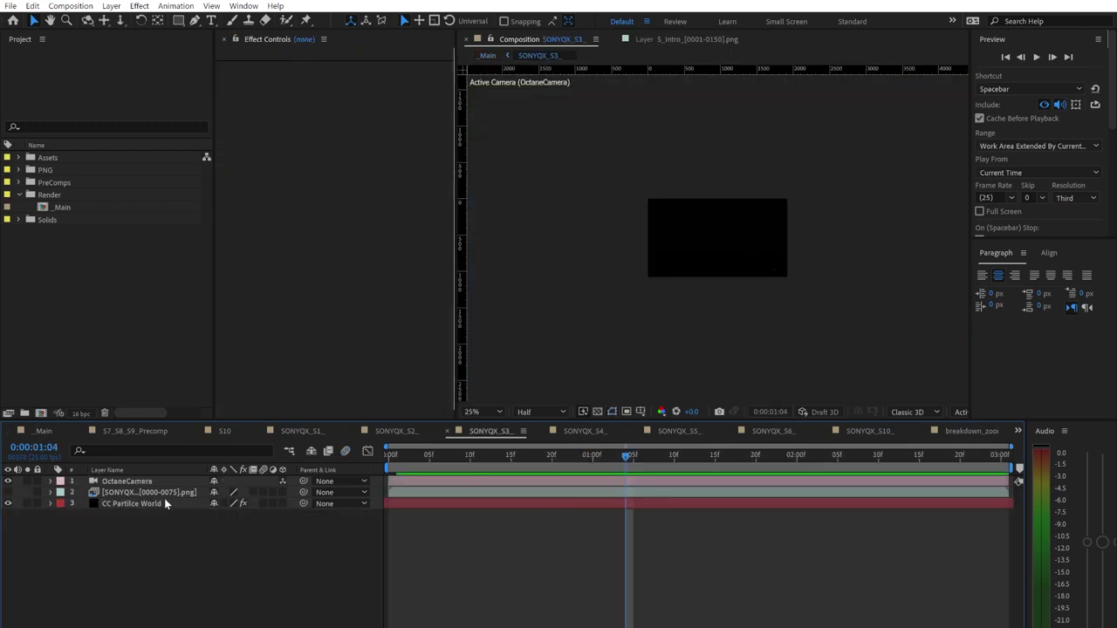
Step: Return to the _Main composition and scrub through the One - touch shot to the 18MP Exmor R CMOS sensor shot
left_click(42, 433)
left_click_drag(559, 454, 588, 478)
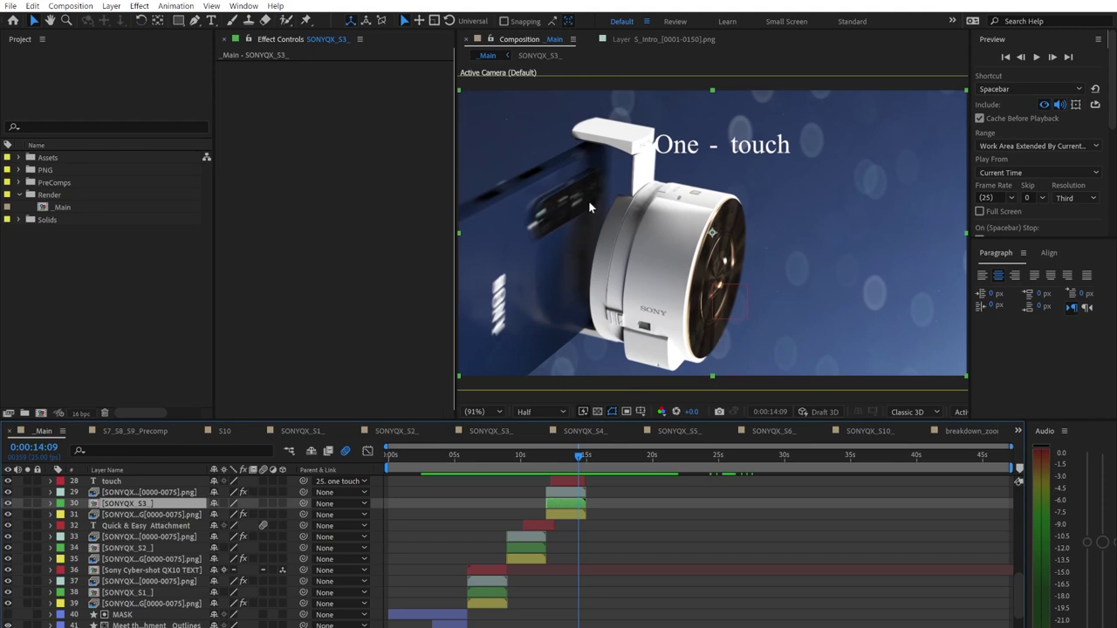
left_click_drag(578, 447, 581, 453)
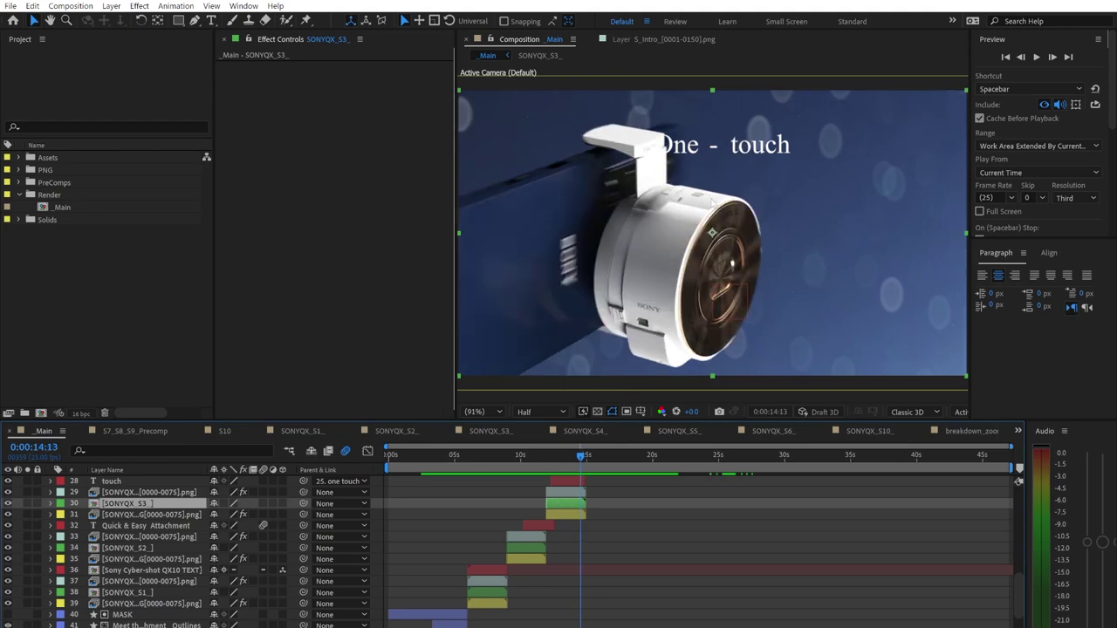
left_click_drag(582, 455, 611, 461)
scroll(661, 514, "down", 3)
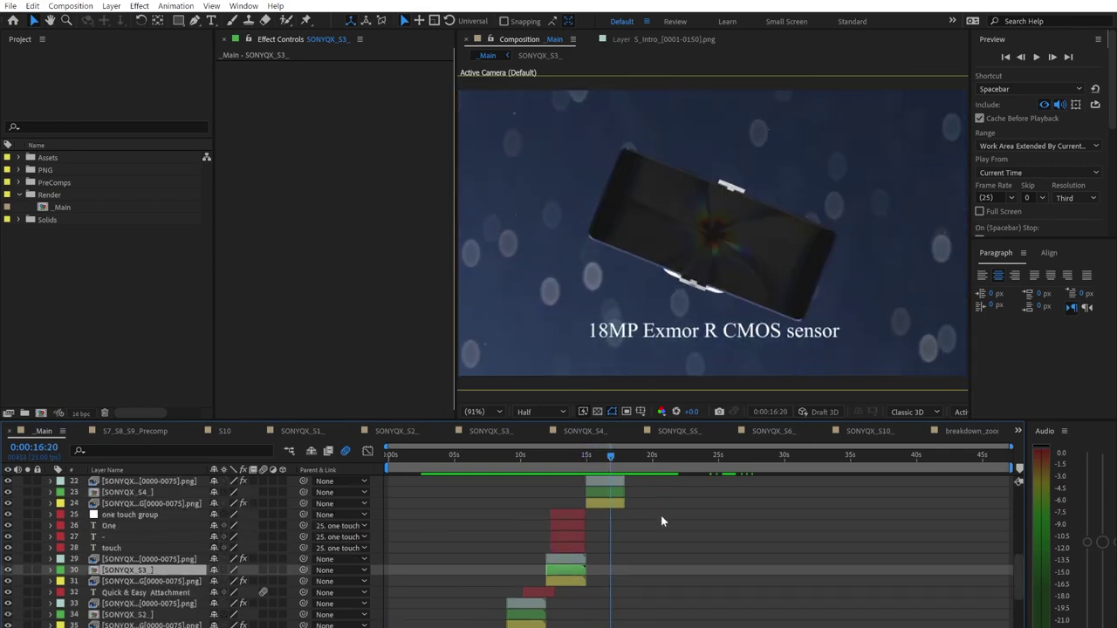
Step: Switch to the SONY_QX10_v6 project folder and open SONYQX_MODEL_v1.c4d in Cinema 4D
left_click(548, 626)
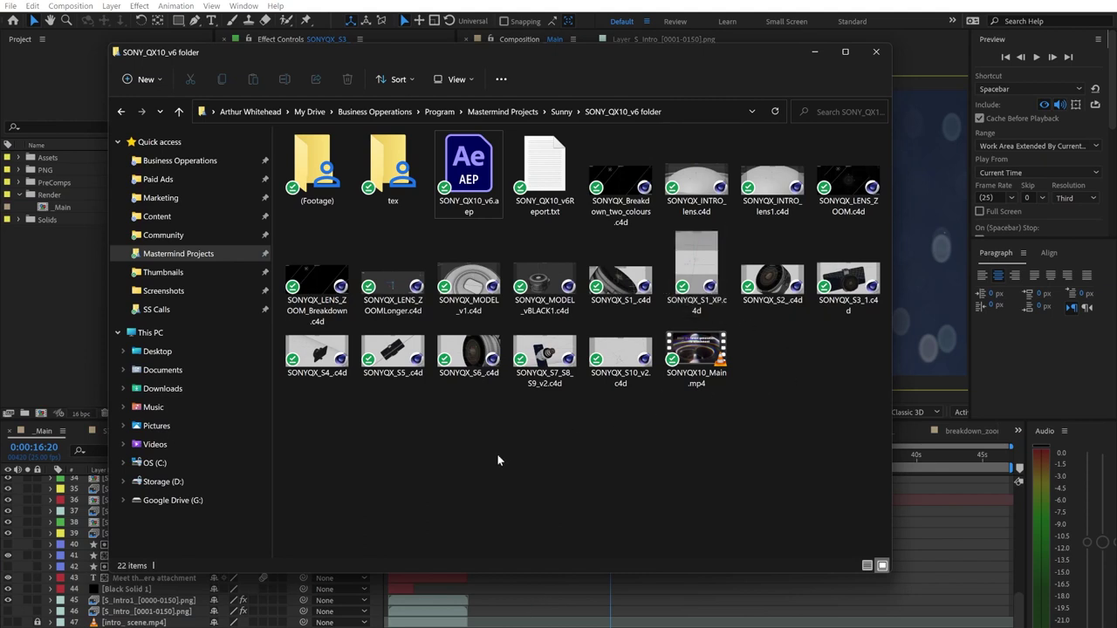
left_click(494, 293)
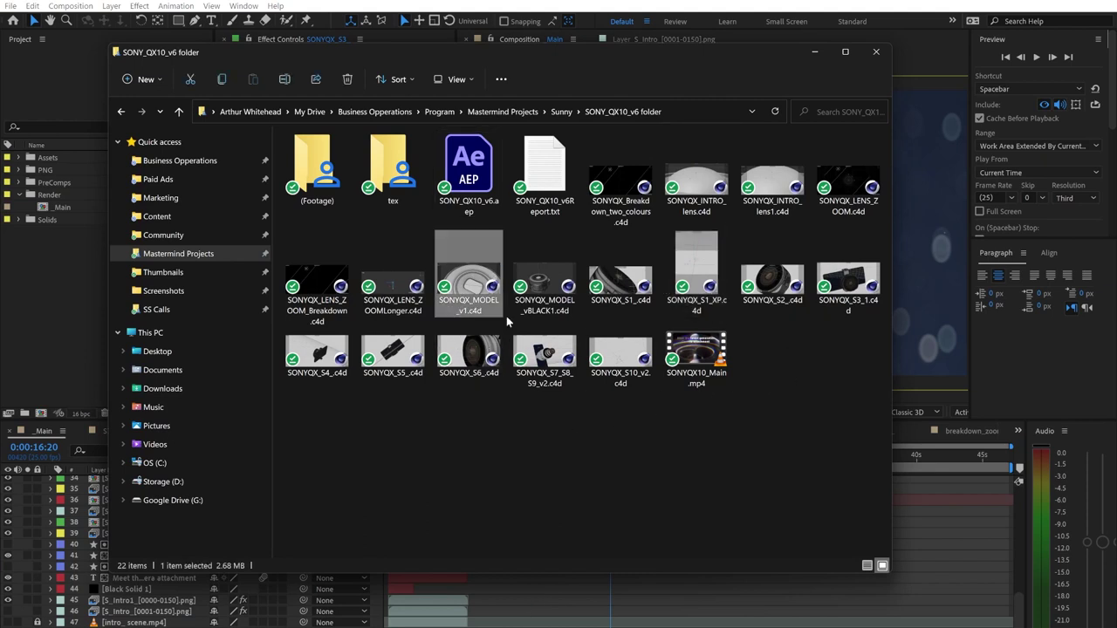
double_click(499, 294)
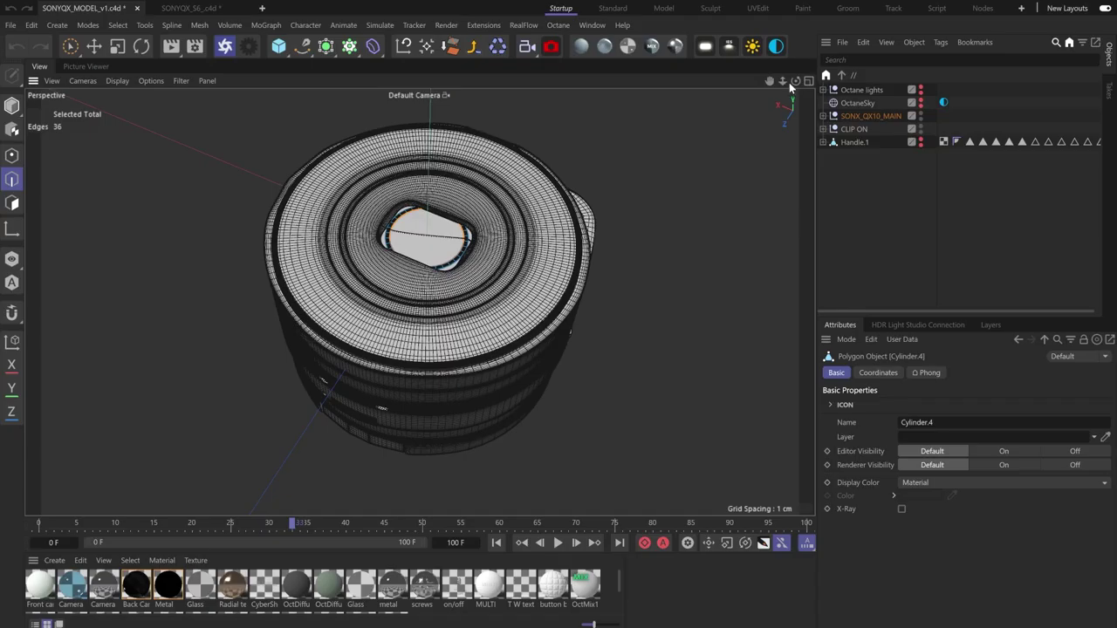
Step: Expand the SONX_QX10_MAIN hierarchy down to the contents of LENS_INSIDE to examine the lens parts
mouse_move(795, 80)
left_mouse_down()
mouse_move(786, 122)
mouse_move(698, 80)
mouse_move(795, 83)
left_mouse_up()
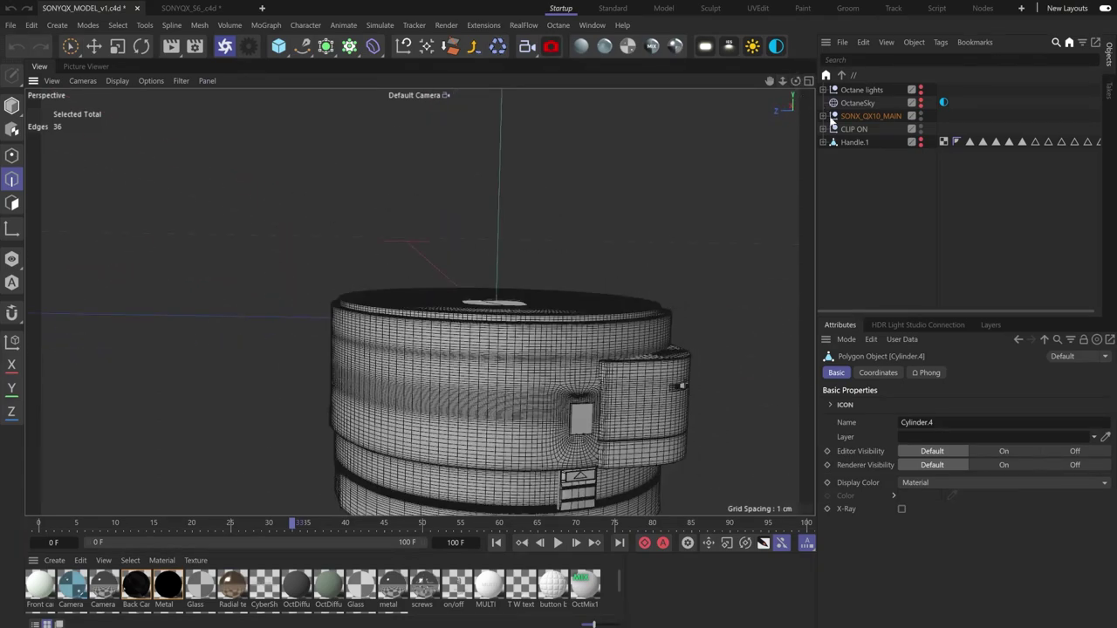
left_click(823, 116)
left_click(830, 130)
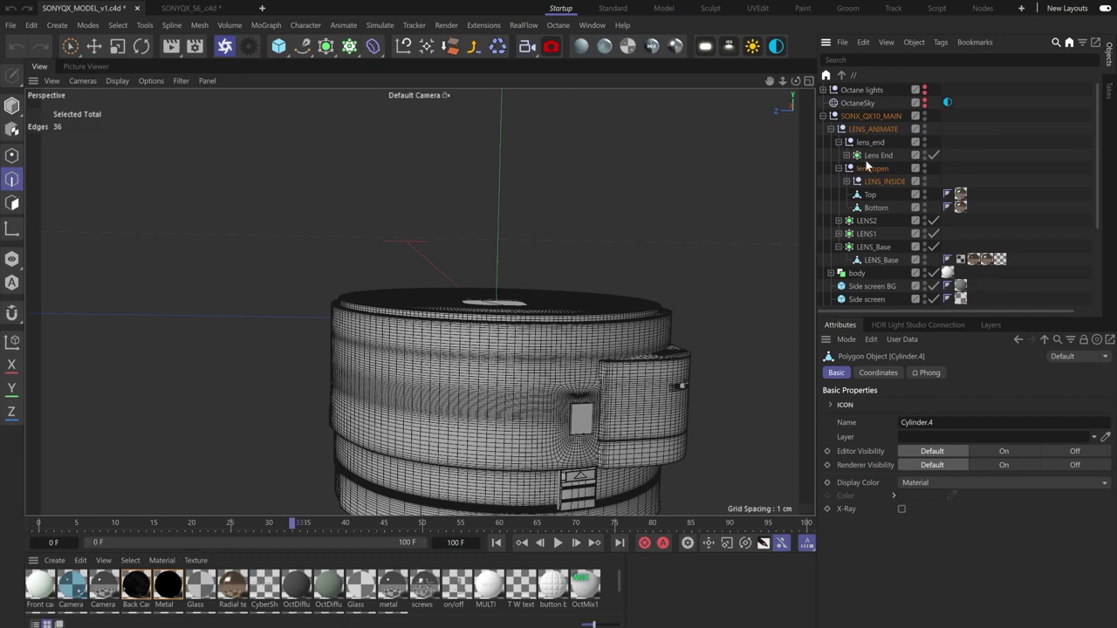
left_click(845, 182)
Step: Disable and re-enable the subdivision surface named body inside LENS_INSIDE to compare the lens mesh
left_click(939, 234)
left_click_drag(366, 227, 270, 122, "alt")
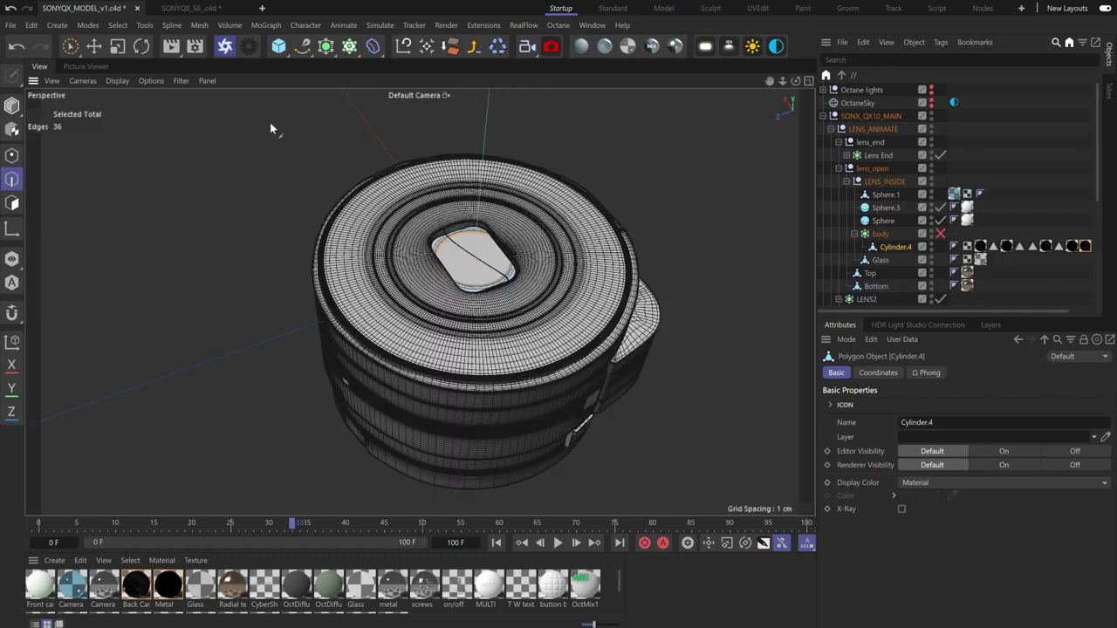
left_click(94, 47)
left_click(939, 233)
key("z")
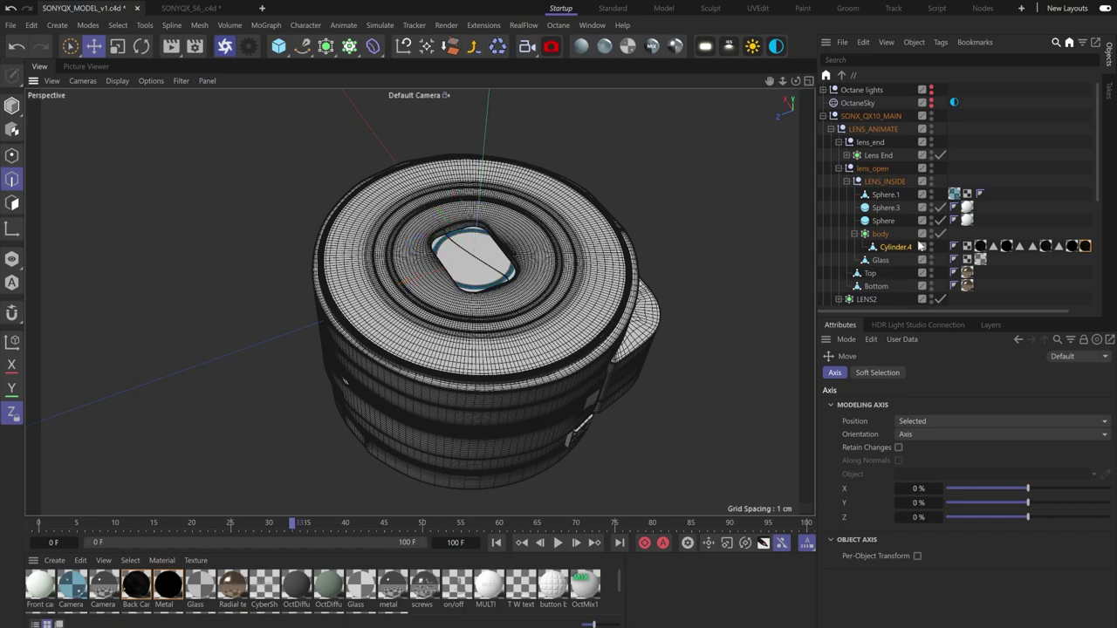
Step: Disable the main body Boole and its BODY subdivision surface to inspect the low-poly mesh, and re-enable the Boole
left_click(880, 234)
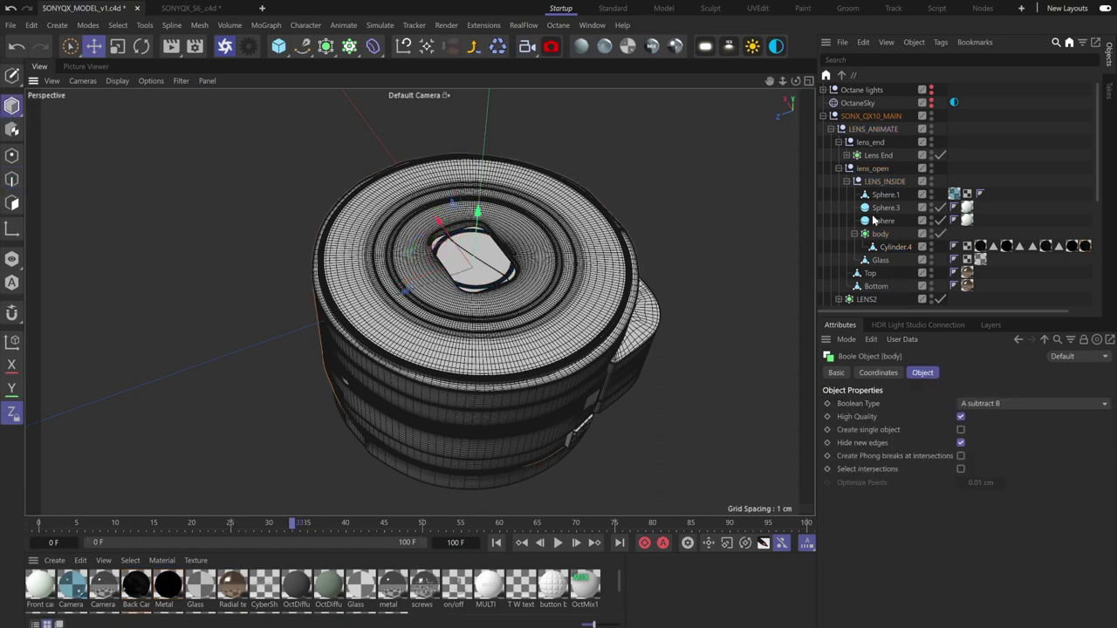
scroll(881, 225, "down", 3)
left_click(939, 234)
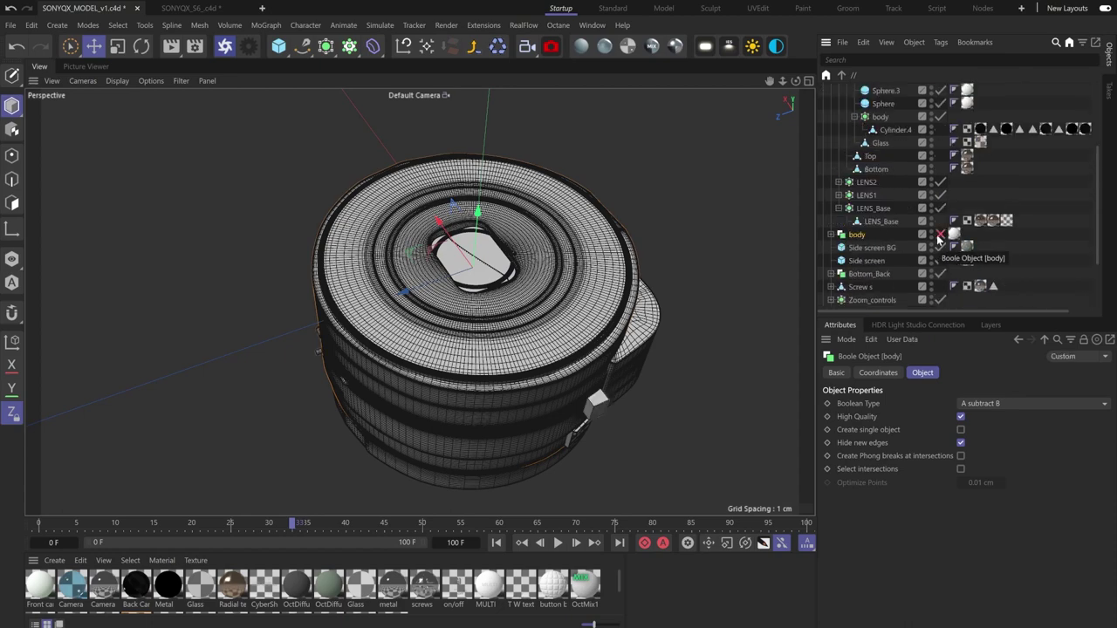
left_click(832, 234)
left_click(939, 247)
left_click_drag(418, 301, 419, 302, "alt")
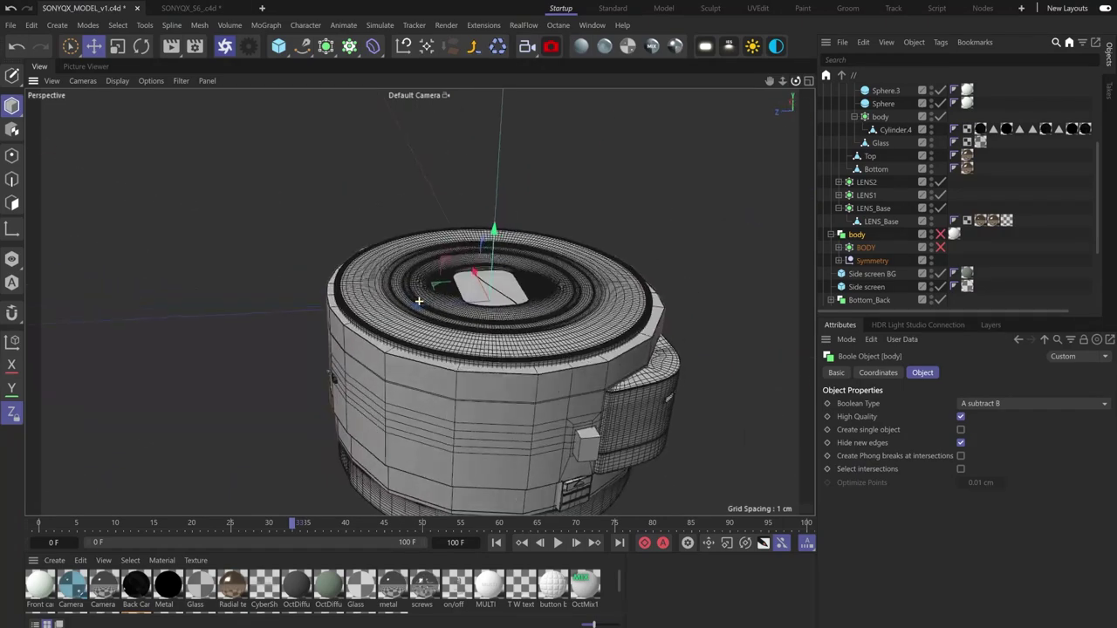
left_click_drag(795, 80, 827, 124)
left_click(940, 235)
Step: Select the clip-on's bottom piece on the camera's underside and expand the CLIP ON group containing it
mouse_move(795, 81)
left_mouse_down()
mouse_move(760, 49)
mouse_move(777, 10)
mouse_move(794, 81)
left_mouse_up()
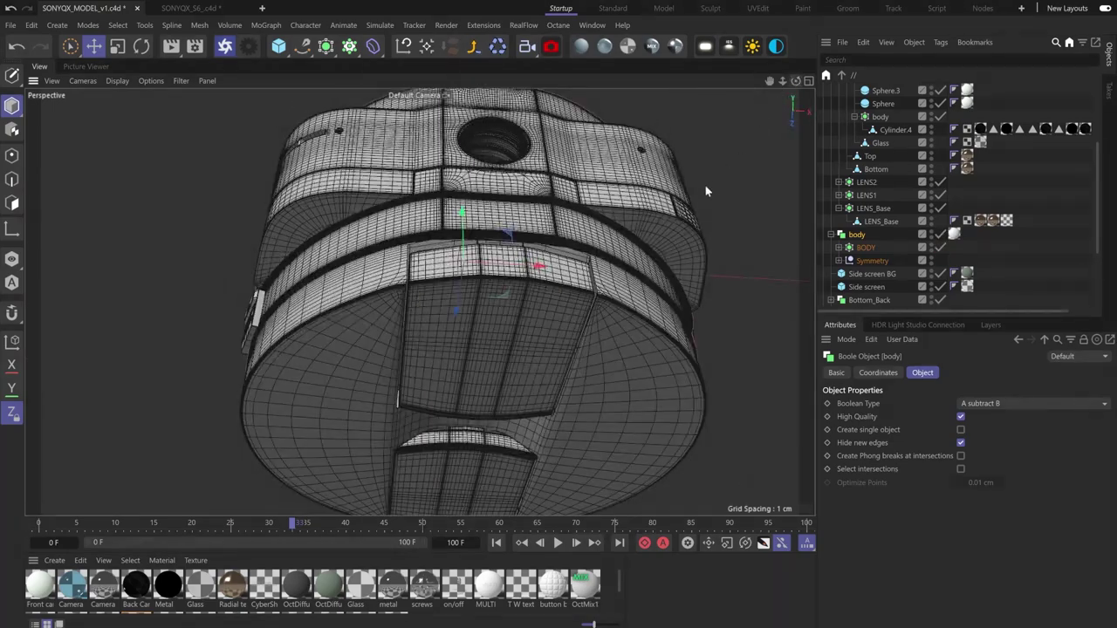
left_click(503, 323)
scroll(930, 235, "up", 4)
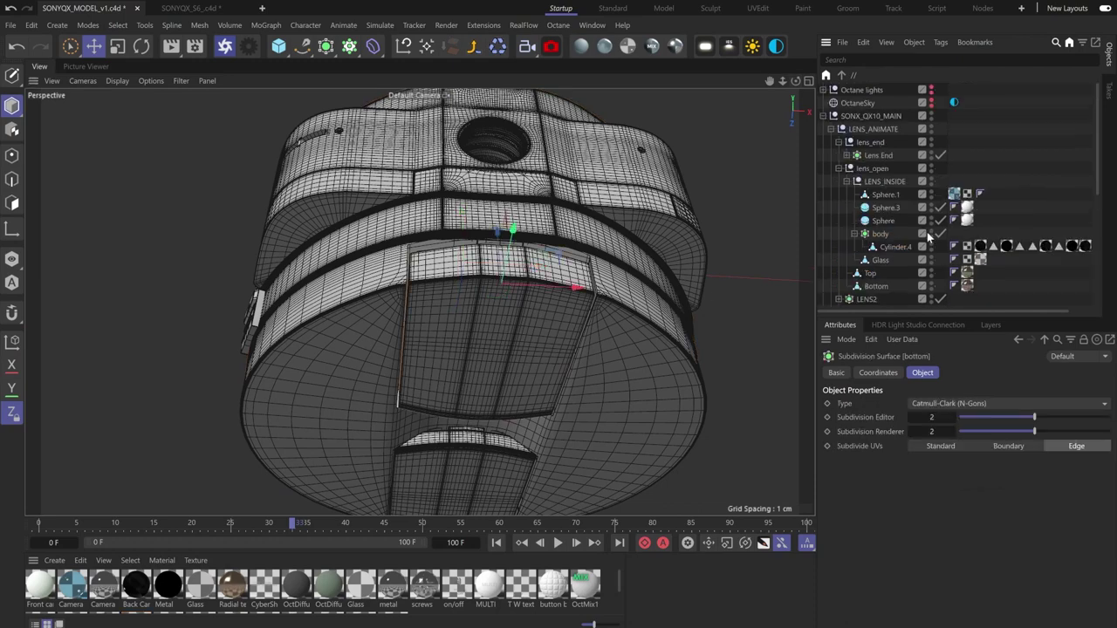
scroll(891, 227, "down", 5)
left_click(823, 286)
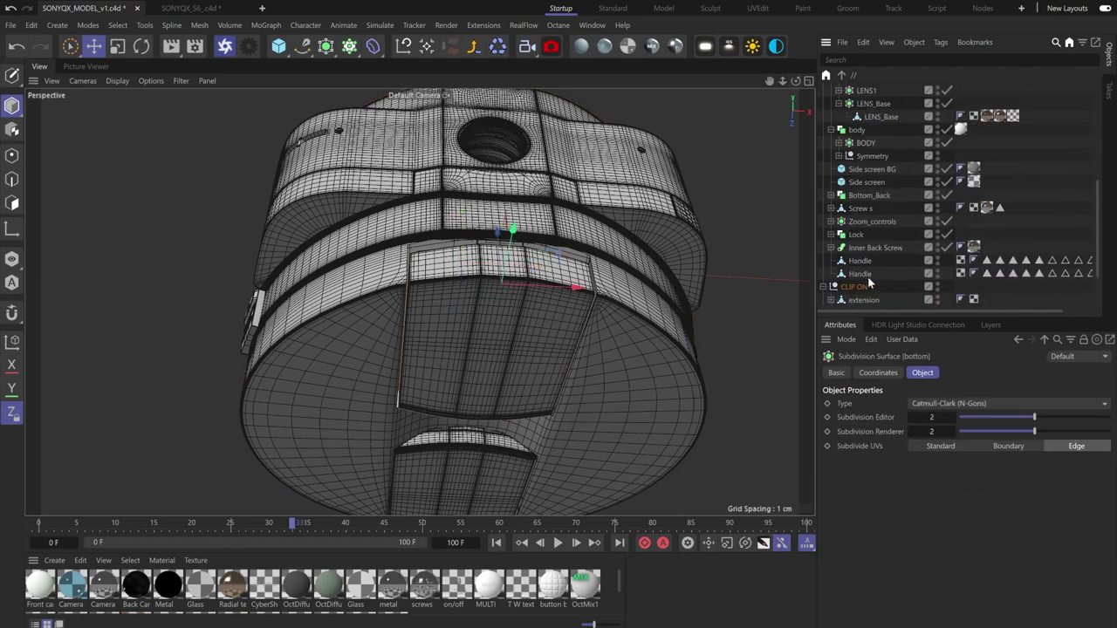
Step: Toggle the CLIP ON group's visibility, and switch the bottom piece's subdivision surface off and on to compare meshes
left_click(938, 221)
left_click(938, 221)
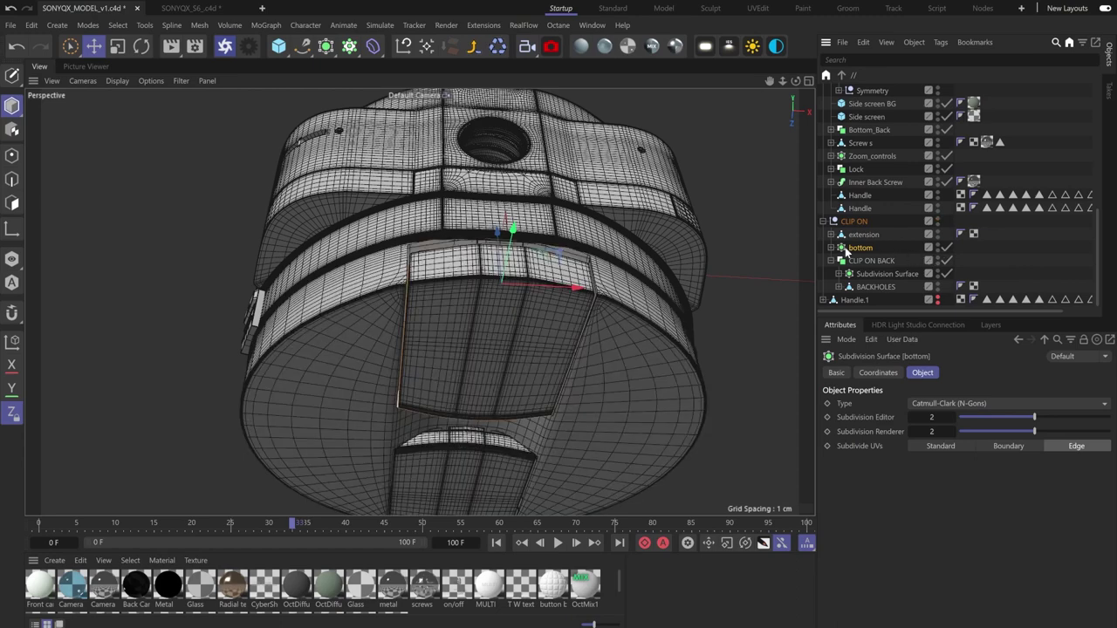
left_click(832, 248)
left_click(942, 250)
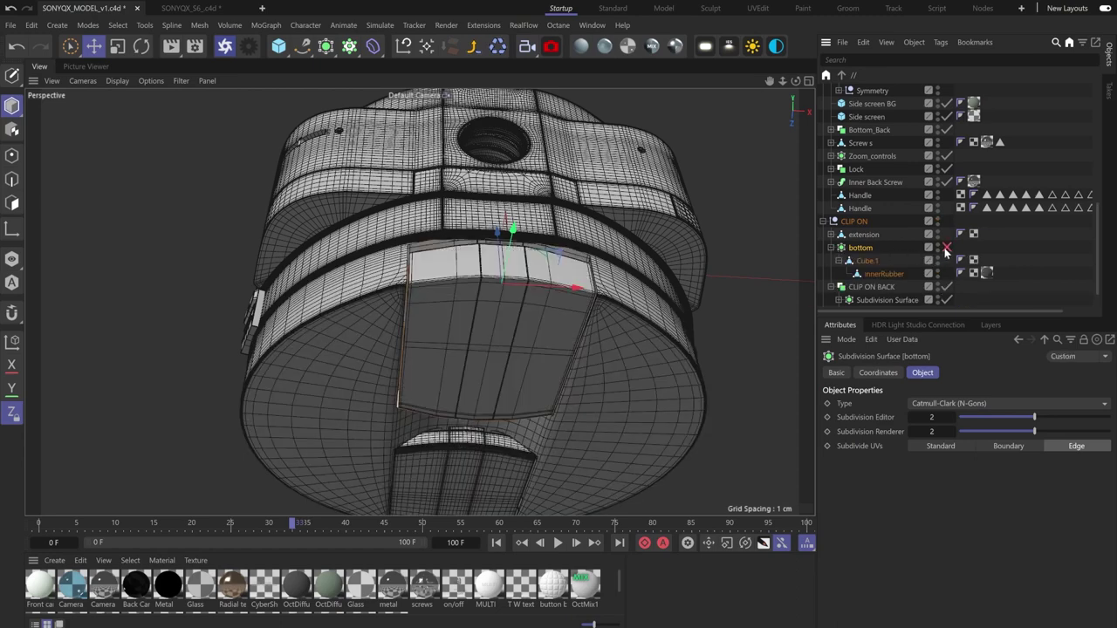
left_click(945, 248)
Step: Examine the complete camera model's wireframe from above, both close up and from farther away
left_click_drag(795, 80, 909, 416)
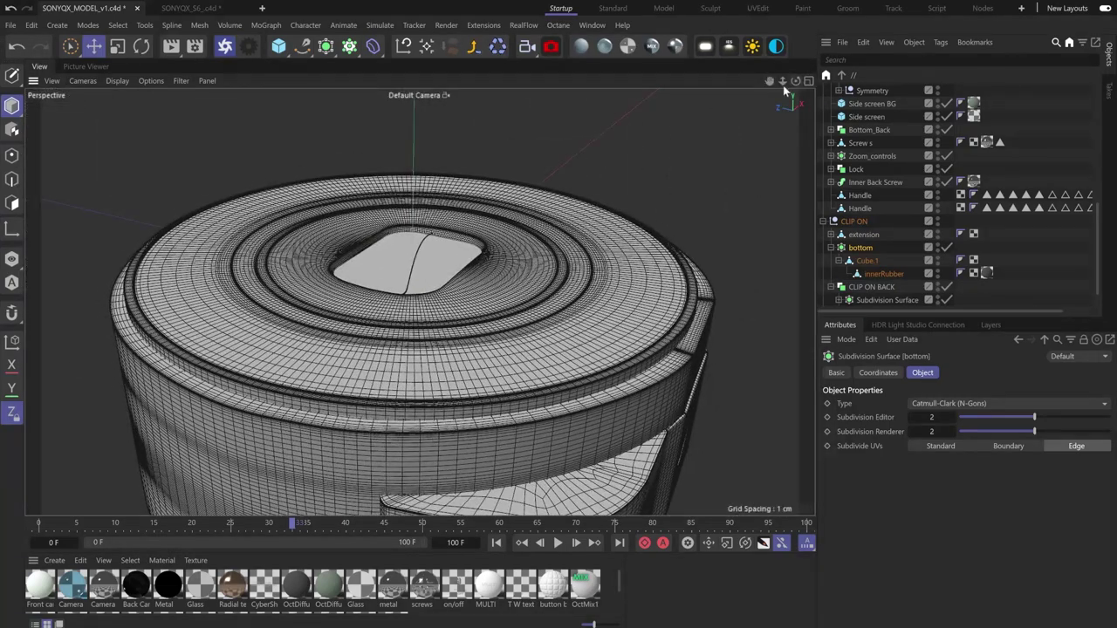
mouse_move(784, 82)
left_mouse_down()
mouse_move(724, 81)
mouse_move(785, 82)
left_mouse_up()
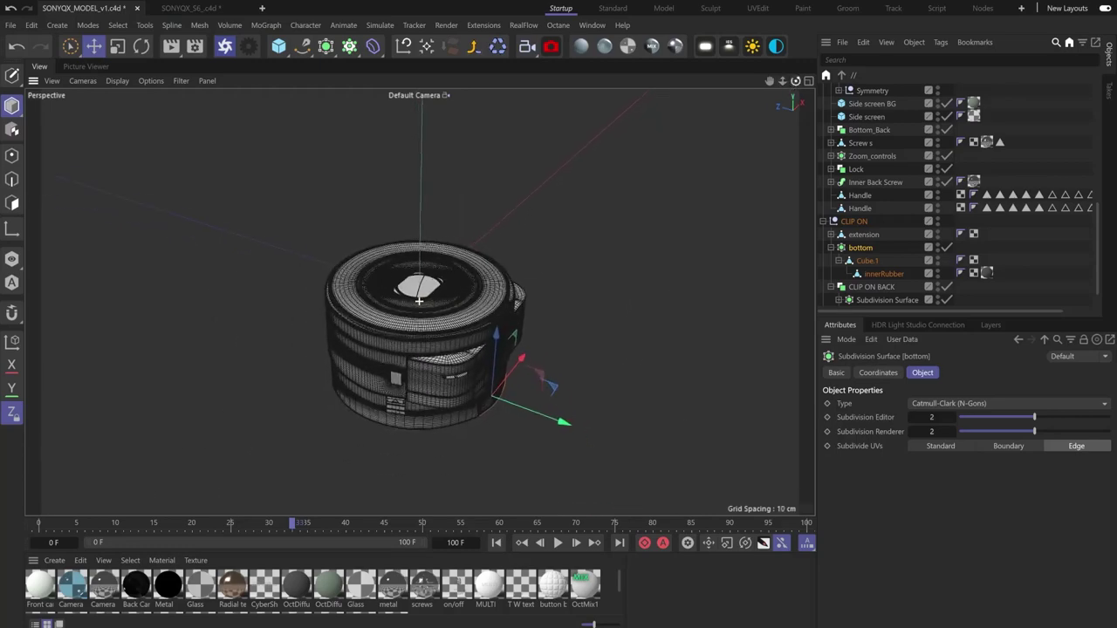
left_click_drag(419, 301, 419, 336, "alt")
scroll(357, 308, "up", 5)
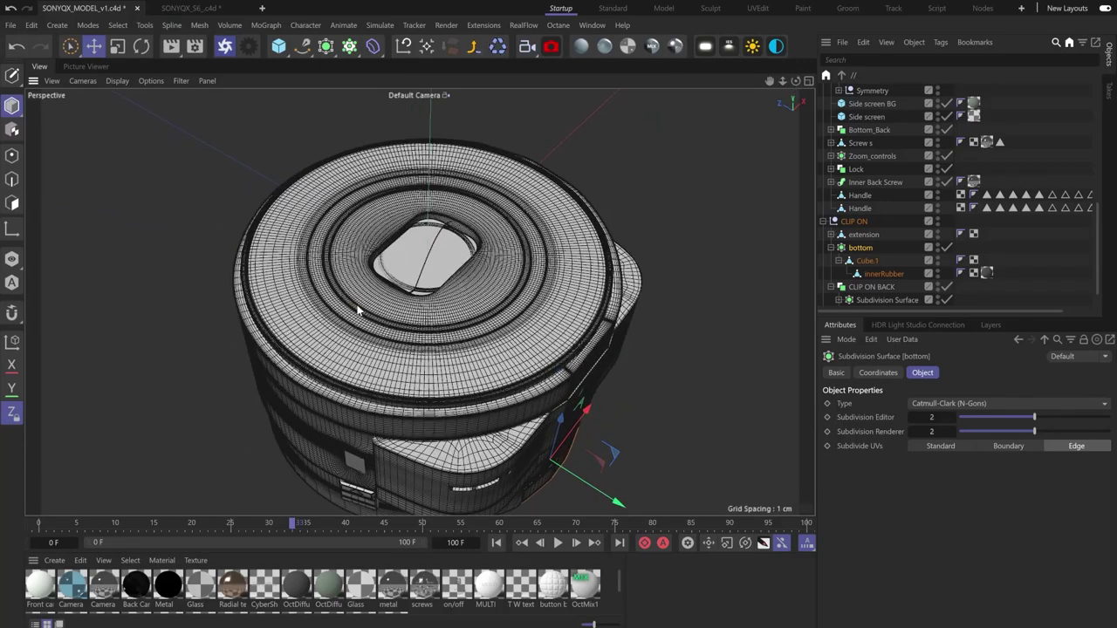
scroll(362, 307, "down", 3)
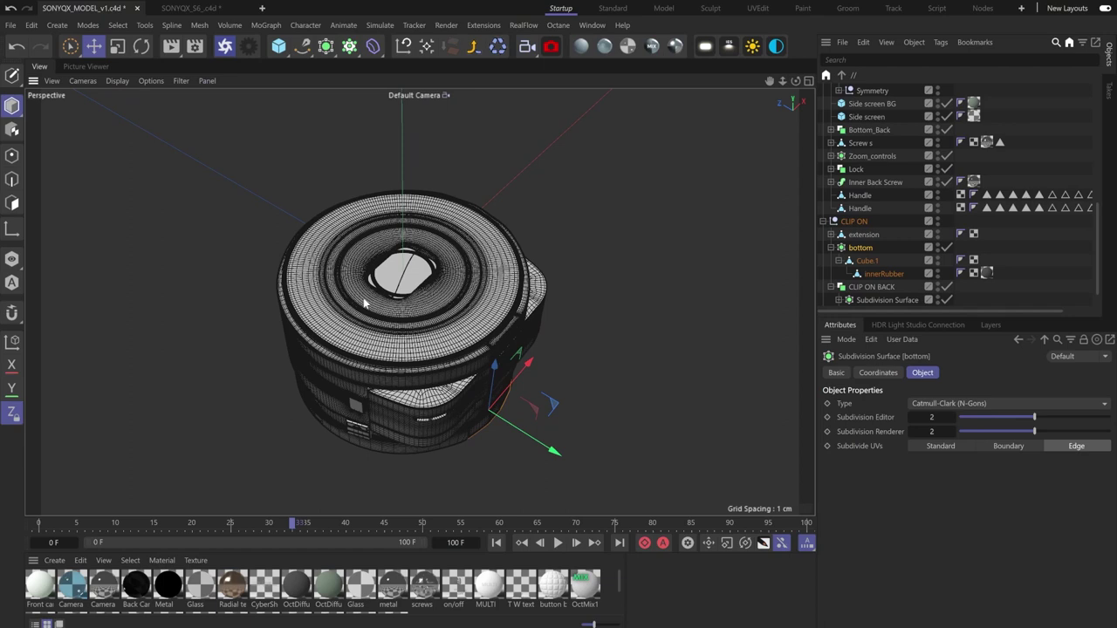
middle_click_drag(389, 297, 432, 286, "alt")
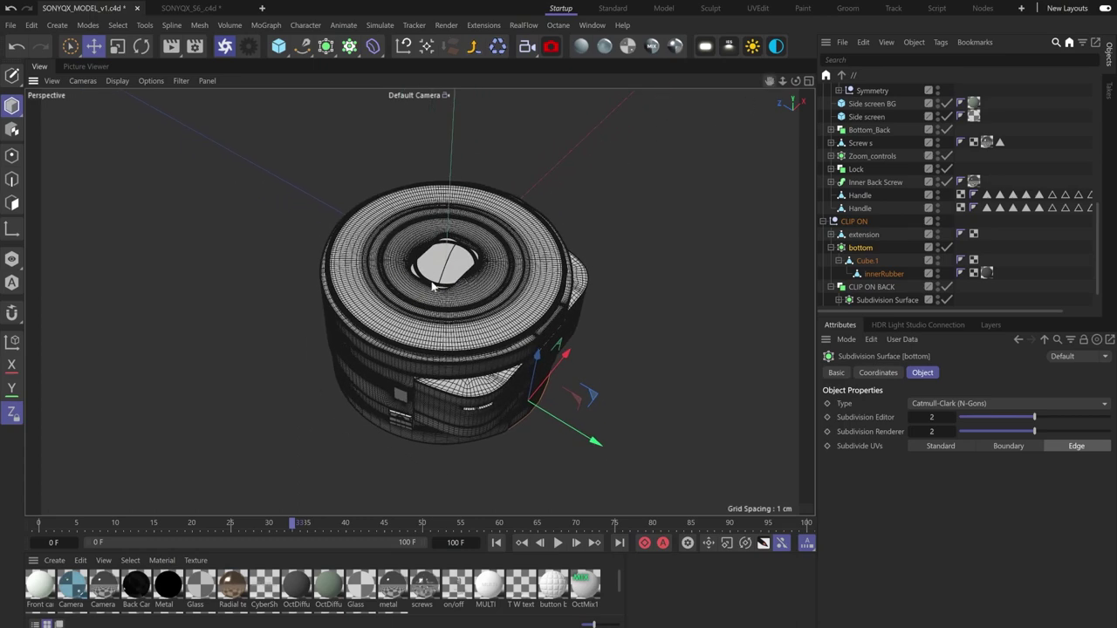
scroll(414, 312, "up", 2)
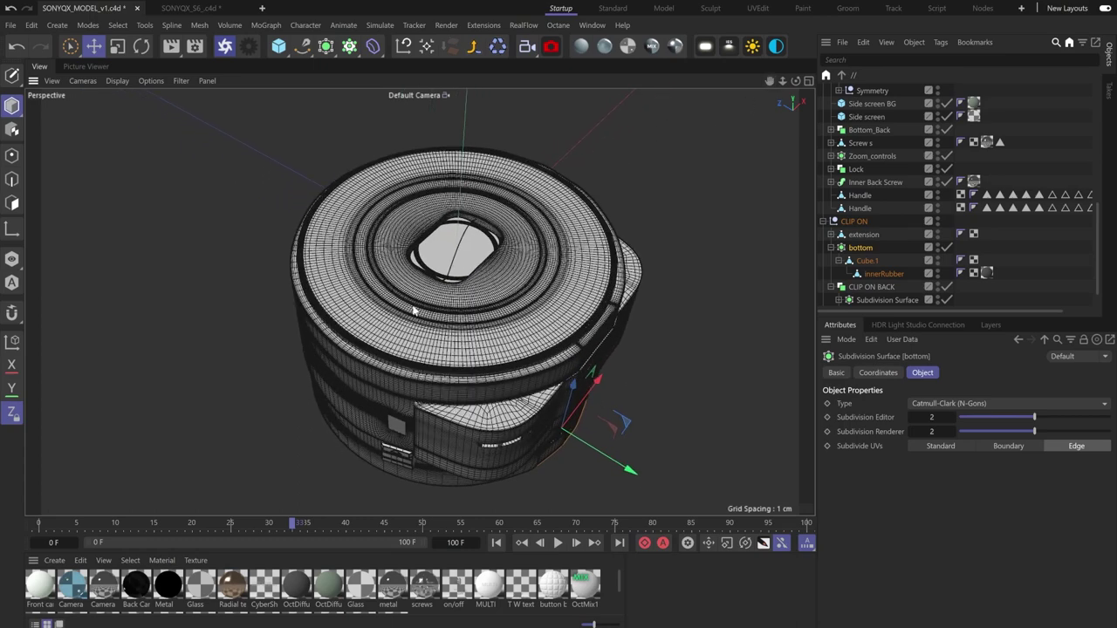
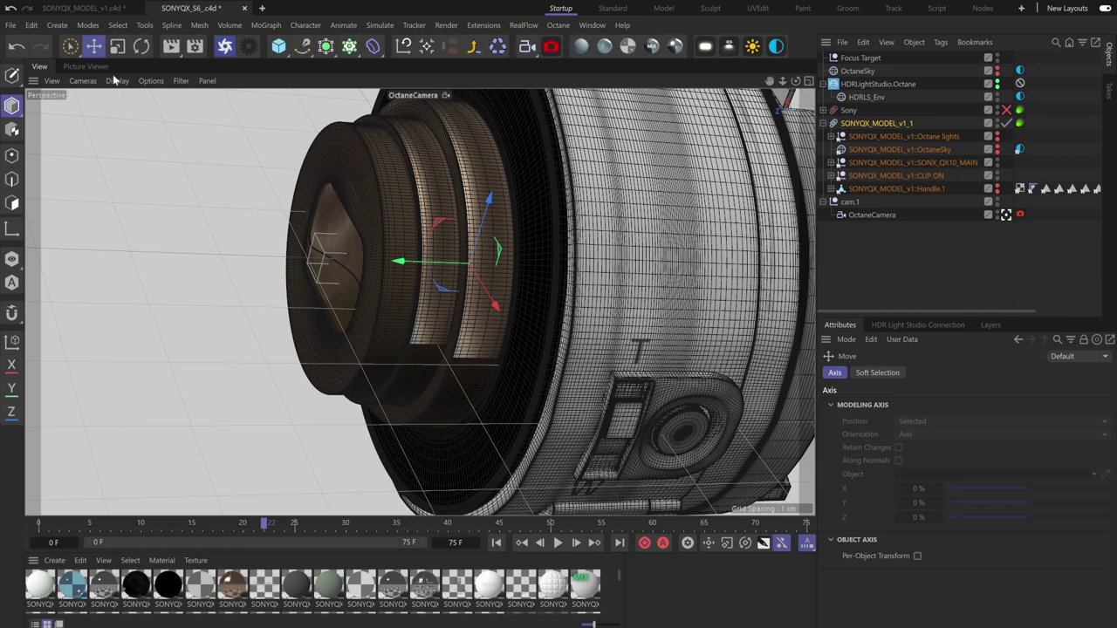
Step: Add a cube to the SONYQX_MODEL_v1.c4d scene and set its size to 4 cm on all three axes
left_click(62, 7)
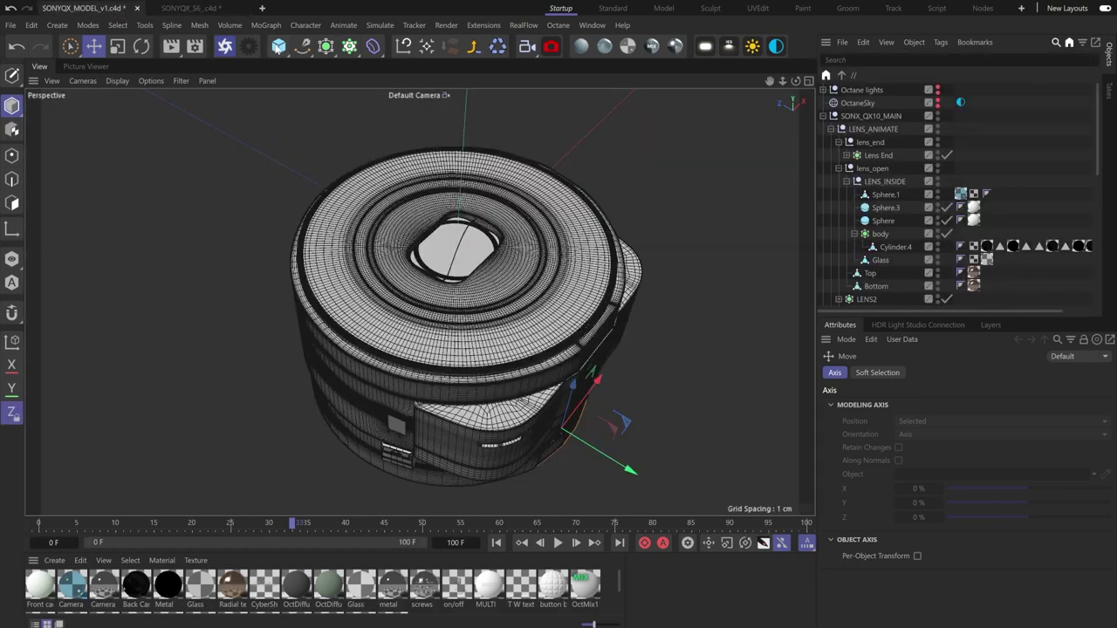
left_click(276, 47)
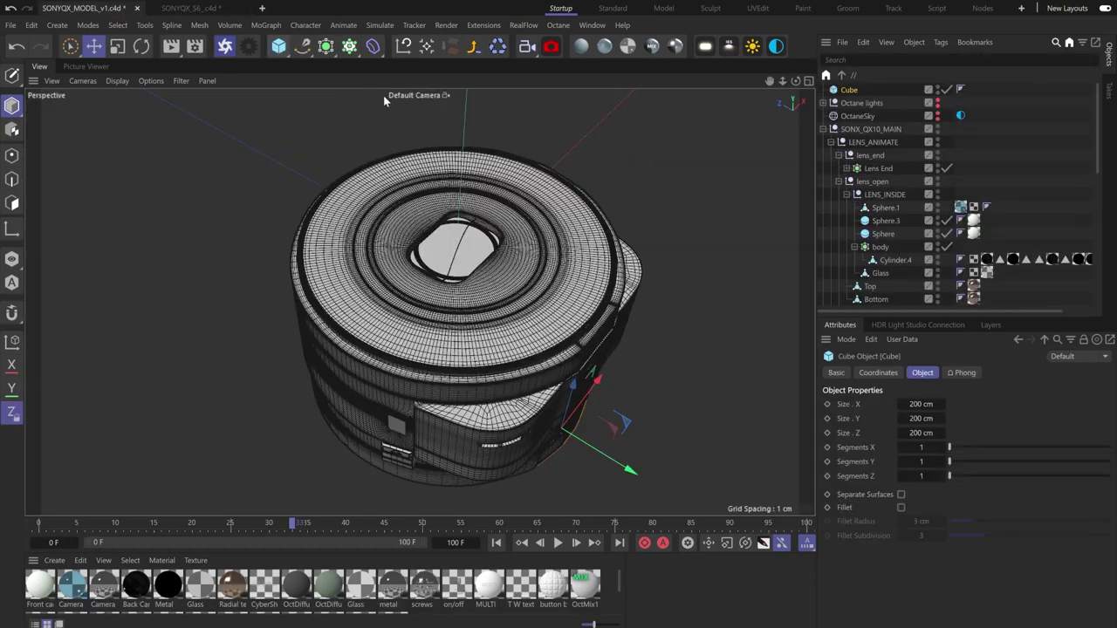
left_click(928, 407)
type("4")
left_click(921, 419)
type("4")
left_click(921, 433)
type("4")
key("Return")
Step: Save the model project despite the version notice, and reload the SONYQX_MODEL_v1_1 XRef in SONYQX_S6_.c4d
double_click(922, 419)
key("ctrl+s")
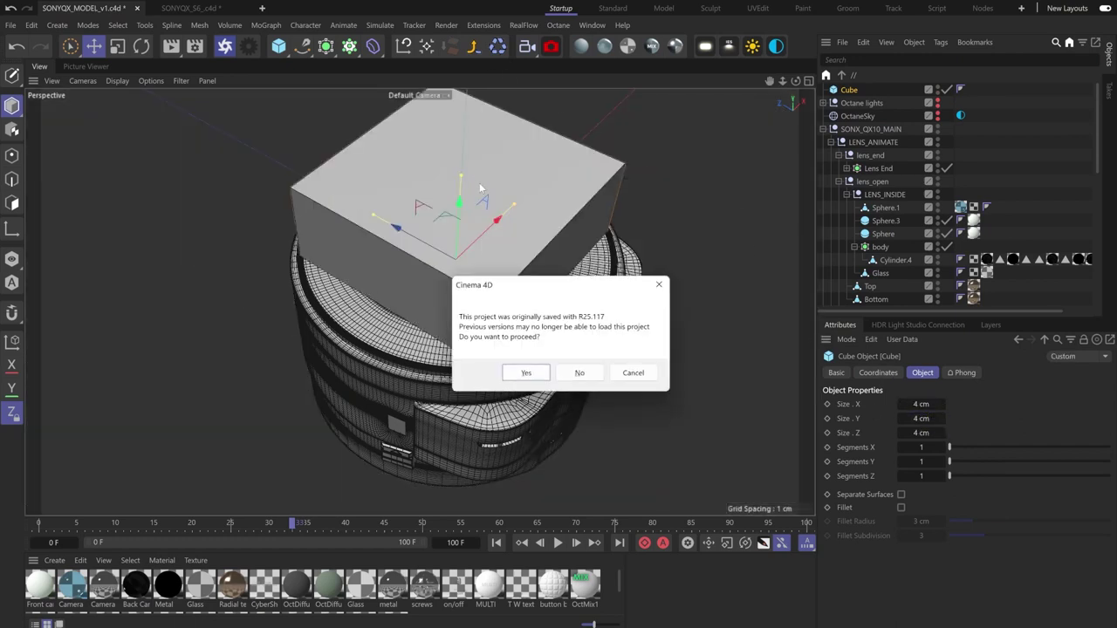
left_click(536, 371)
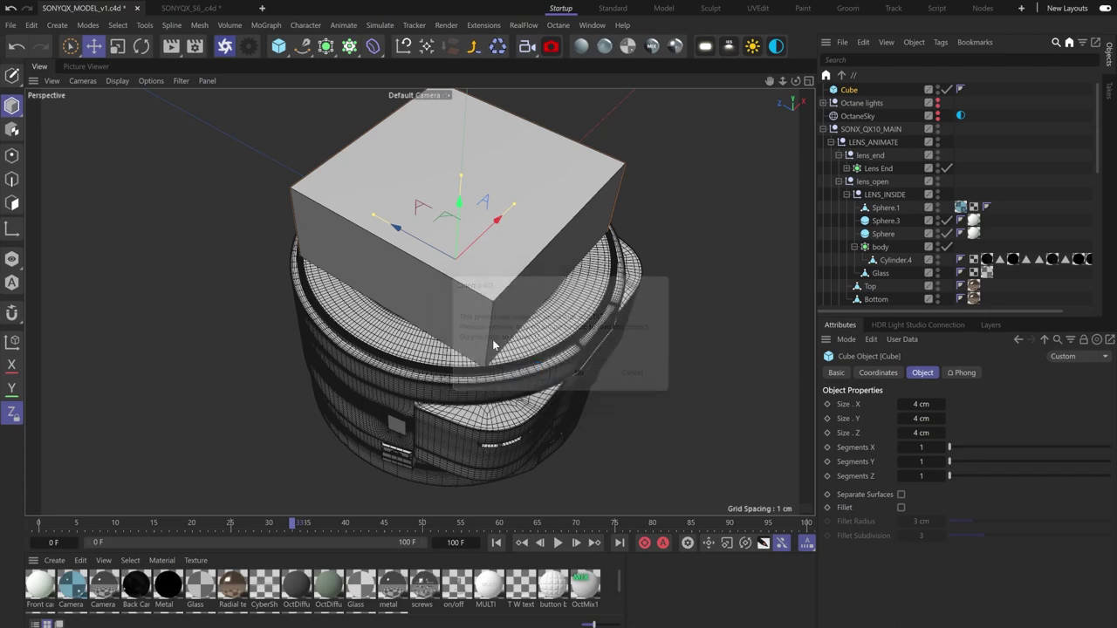
left_click(187, 7)
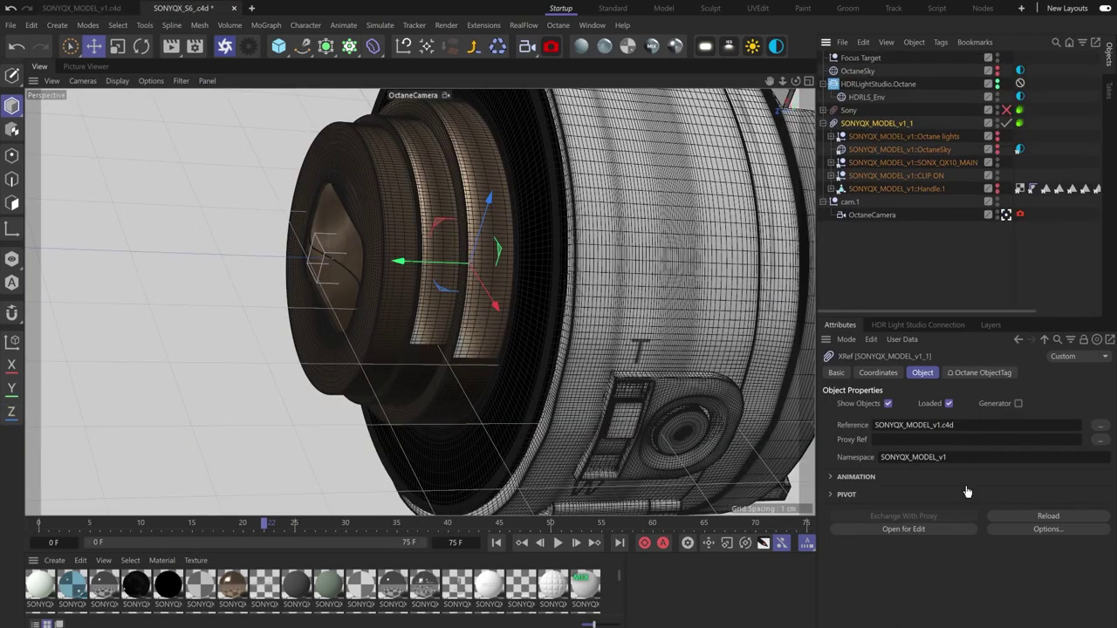
left_click(1007, 516)
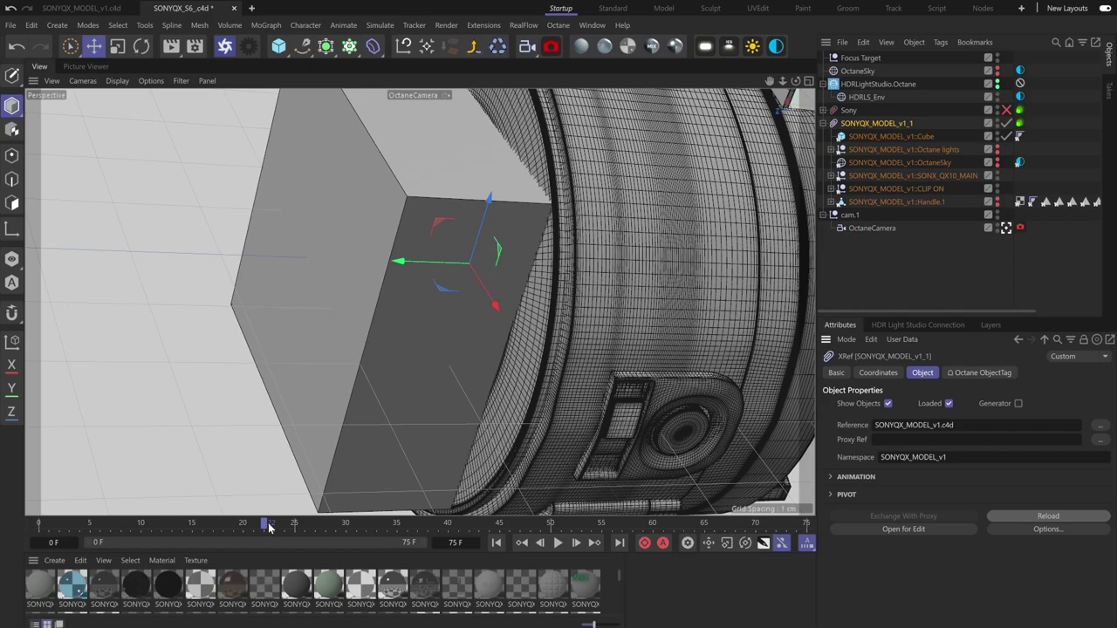
Step: Scrub the S6 shot up to frame 53 and back to frame 46 to examine the cube brought in through the XRef
left_click_drag(192, 521, 582, 497)
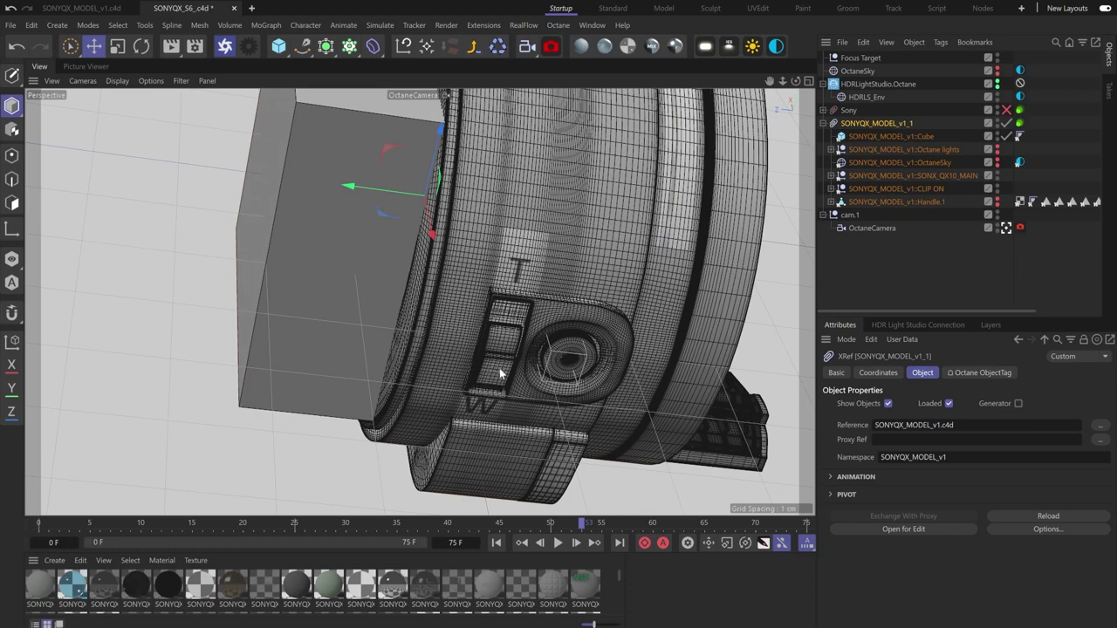
left_click(584, 524)
left_click_drag(584, 523, 511, 523)
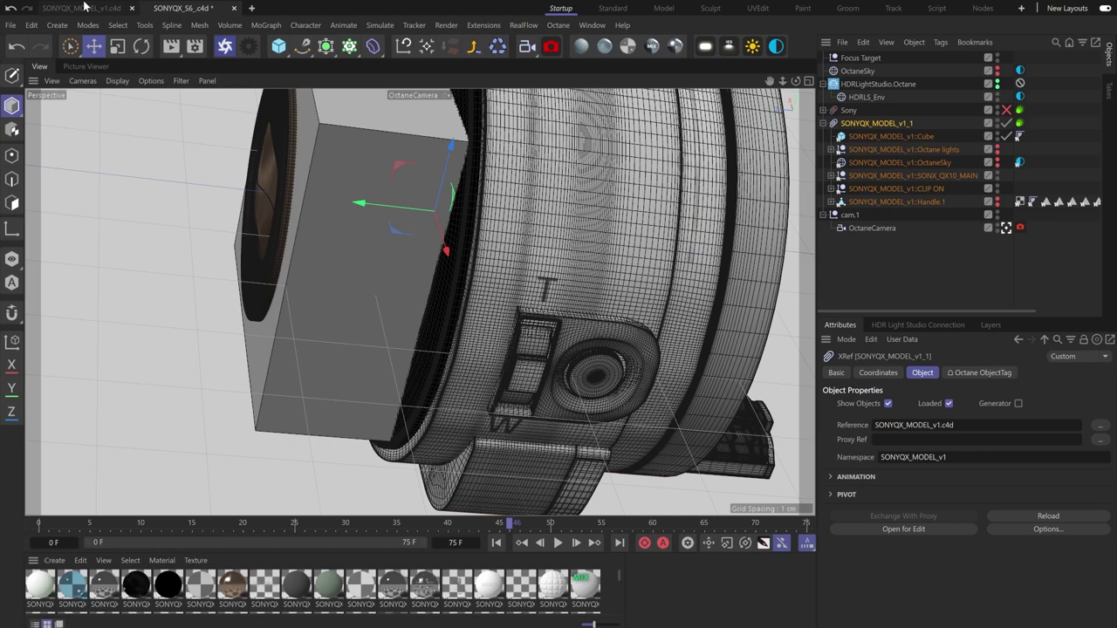
Step: Delete the test cube from SONYQX_MODEL_v1.c4d, and reload the SONYQX_MODEL_v1_1 XRef in SONYQX_S6_.c4d
left_click(86, 7)
left_click(847, 103)
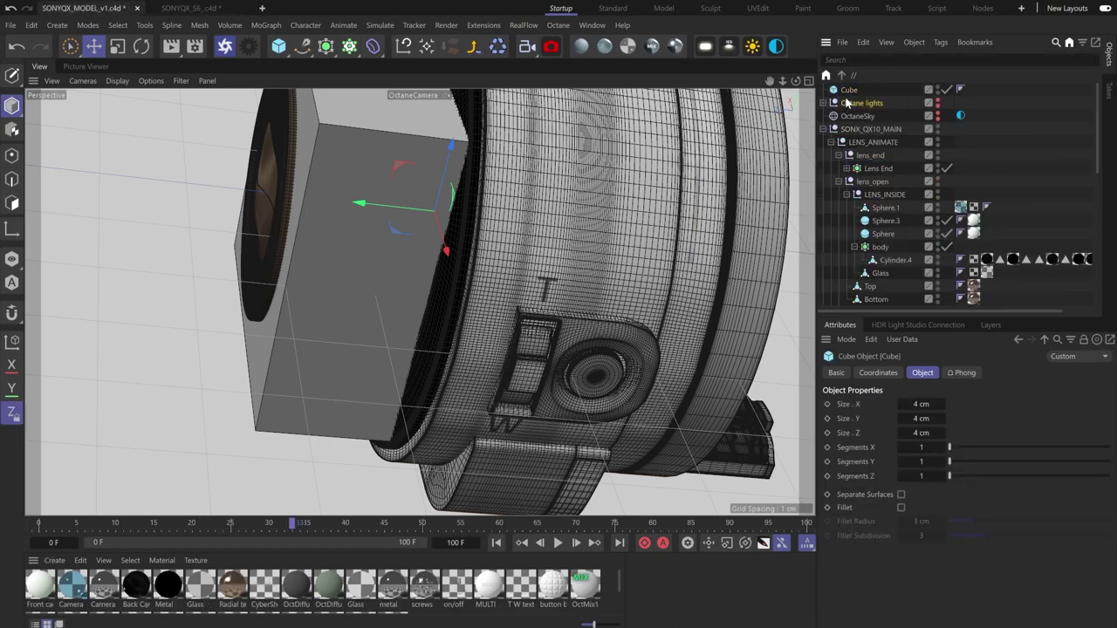
left_click(847, 90)
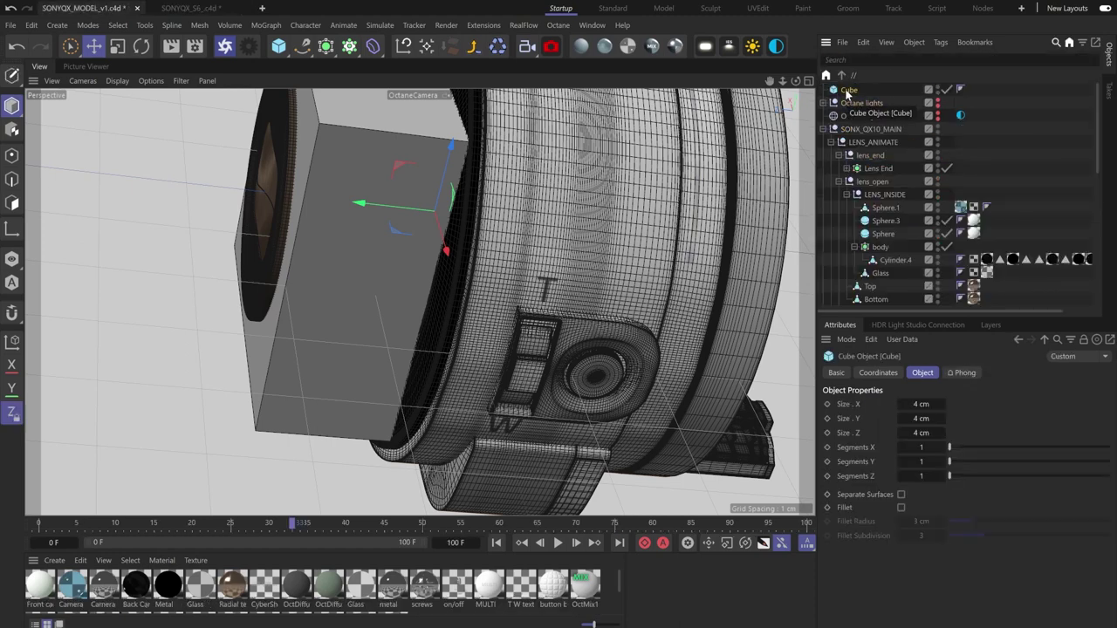
key("Delete")
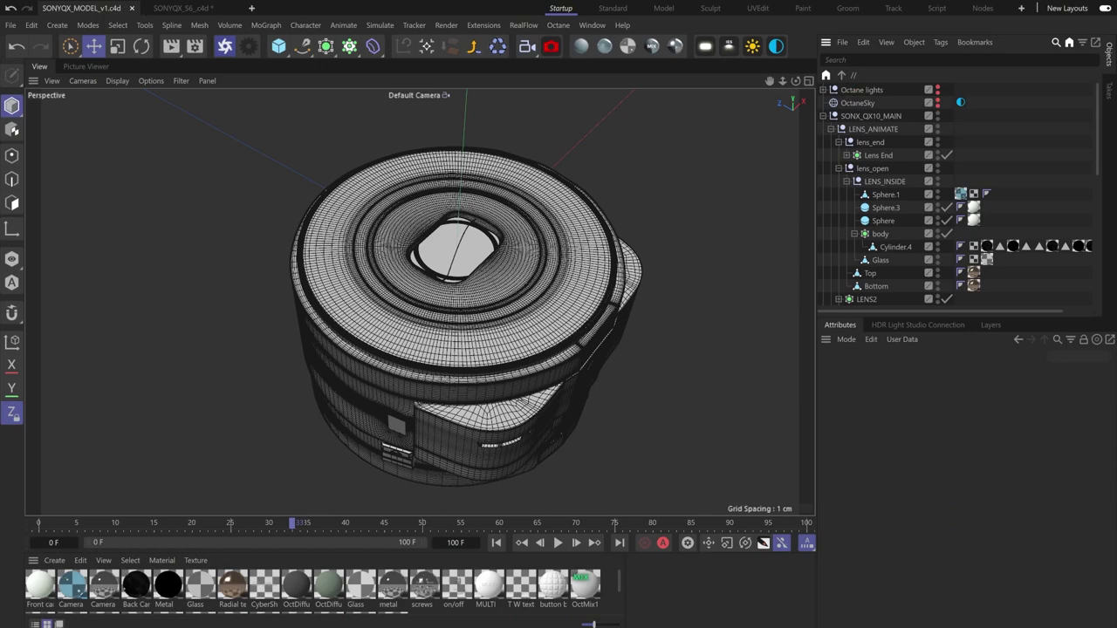
left_click(182, 8)
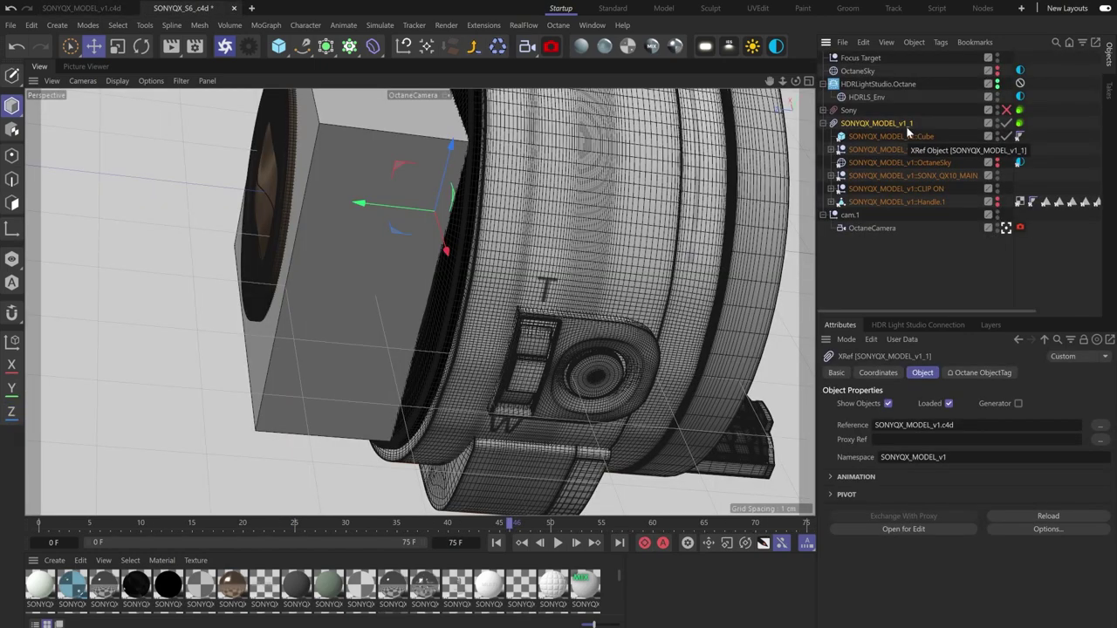
left_click(1041, 515)
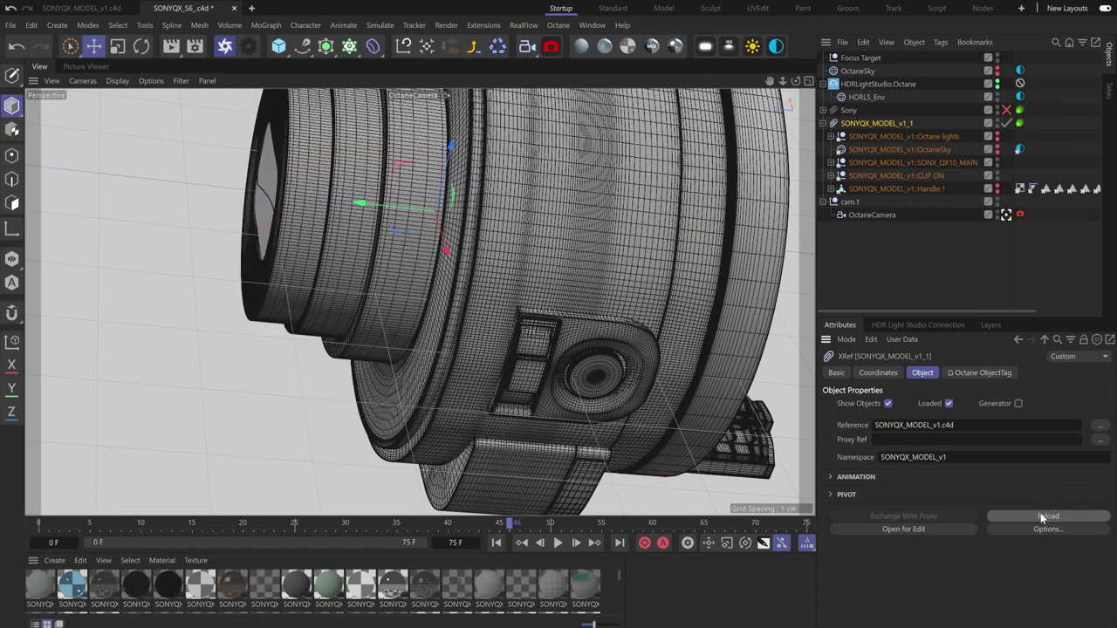
Step: Scrub the early frames of the S6 shot and stop at frame 16 to examine the reloaded lens model
left_click(214, 524)
left_click_drag(299, 527, 213, 539)
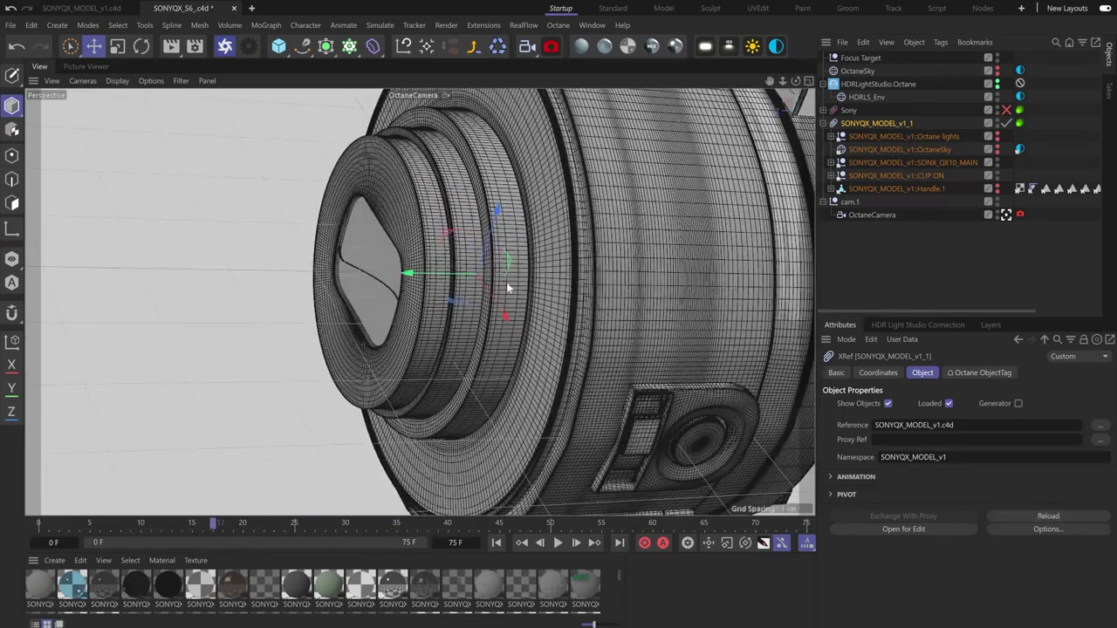
left_click(326, 526)
left_click(212, 526)
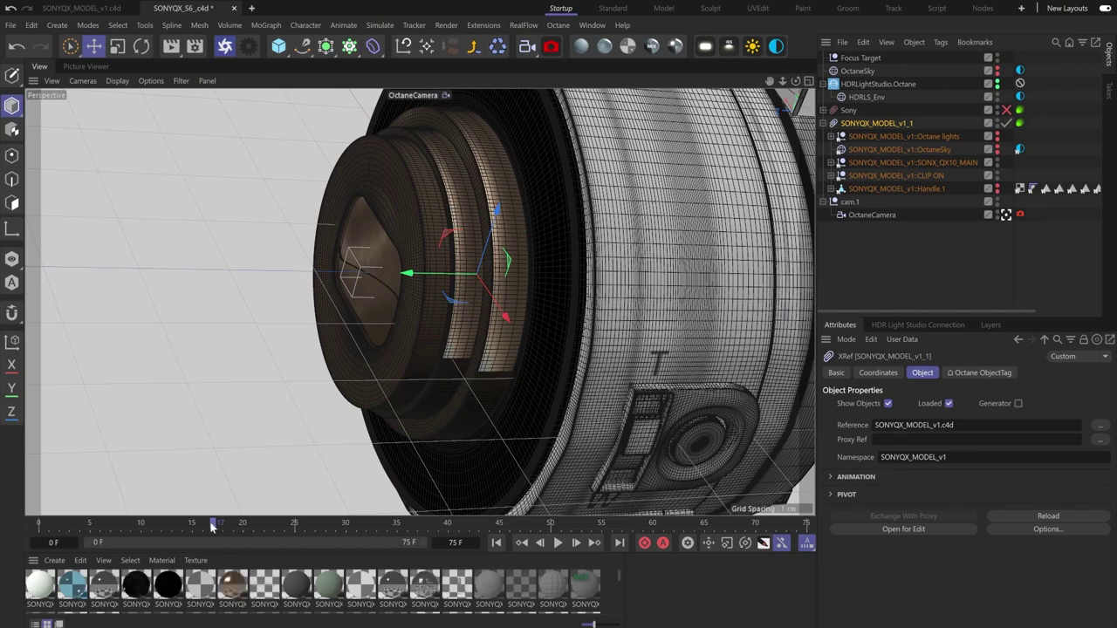
mouse_move(212, 526)
left_mouse_down()
mouse_move(464, 514)
mouse_move(202, 525)
left_mouse_up()
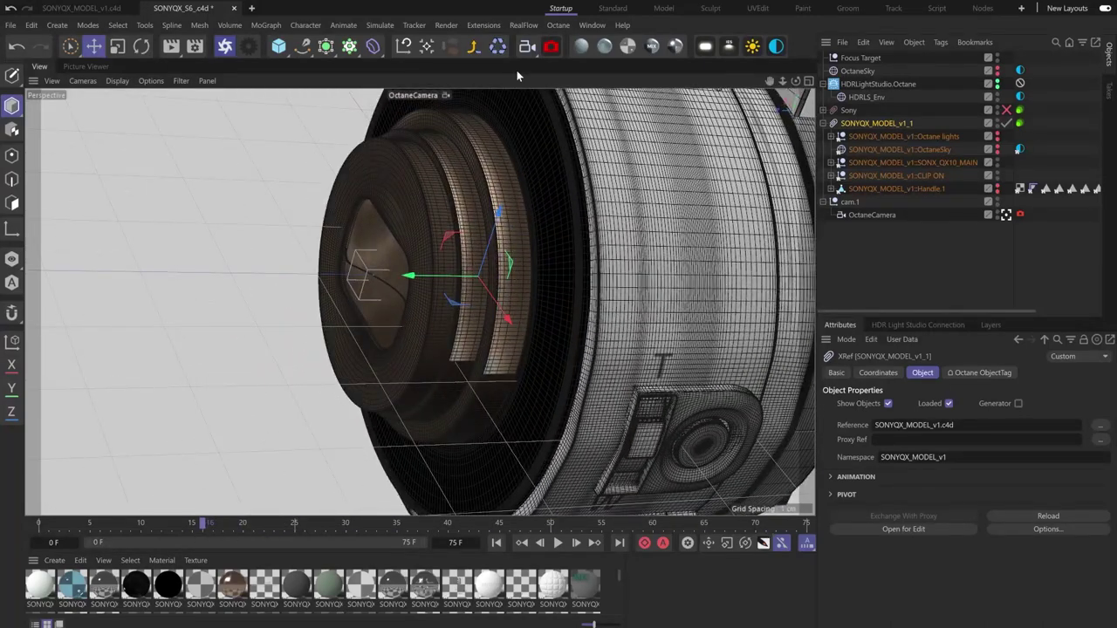
Step: Open the F-Curve timeline to view the shot's animation tracks, and scrub the S6 scene to frame 45
left_click(591, 26)
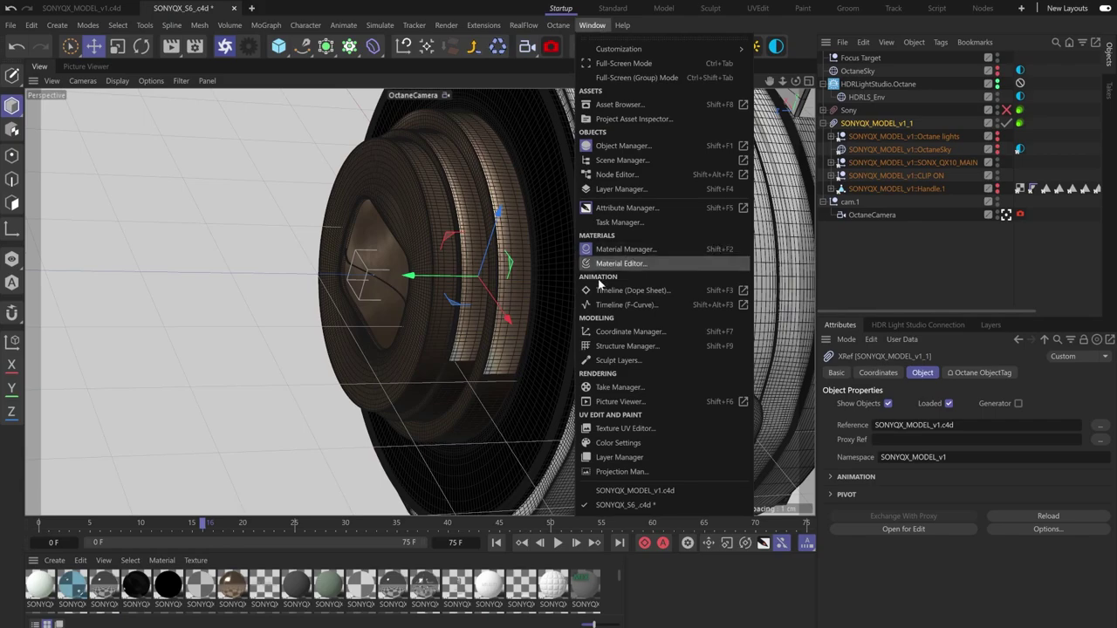
left_click(594, 308)
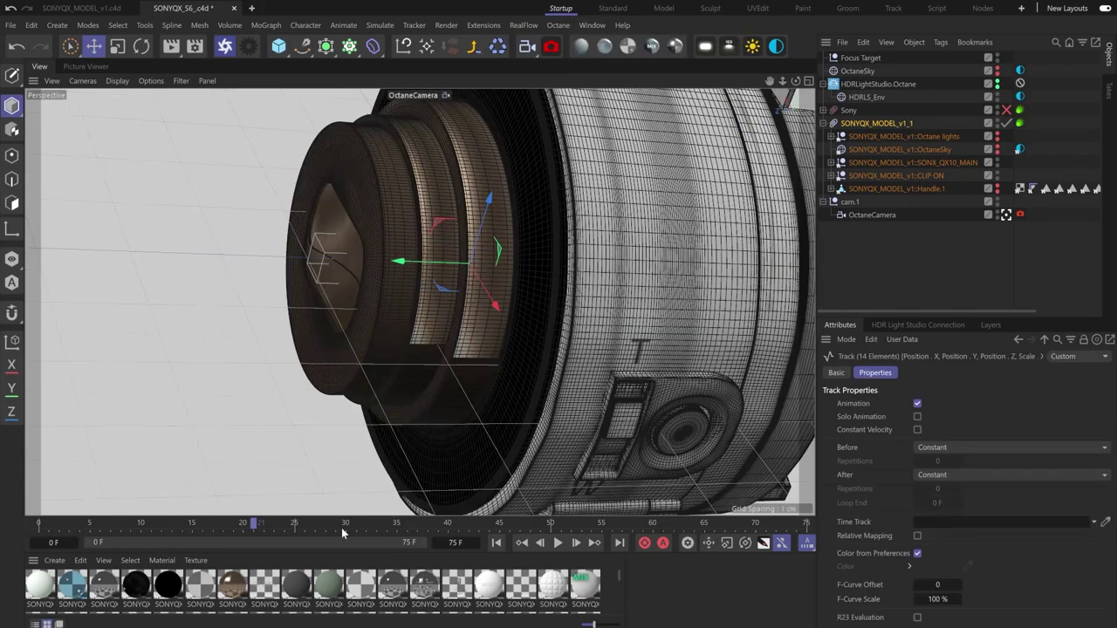
left_click_drag(341, 530, 500, 528)
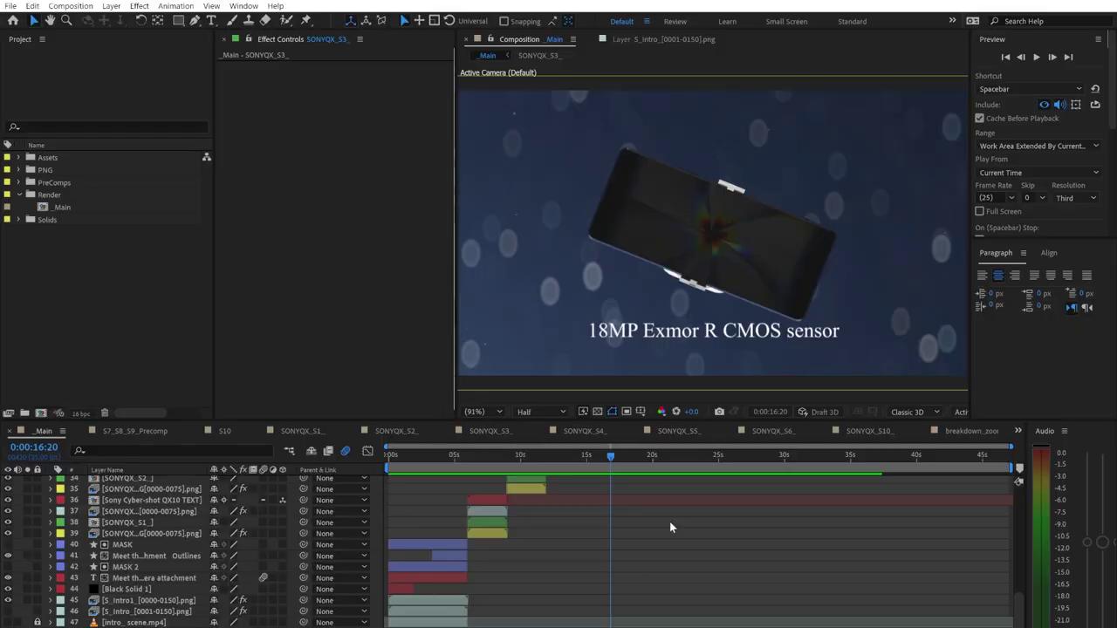
Step: In After Effects, scrub the _Main composition between the 18MP sensor and lens close-up shots to compare their layer groups
left_click_drag(541, 458, 704, 500)
scroll(707, 554, "up", 5)
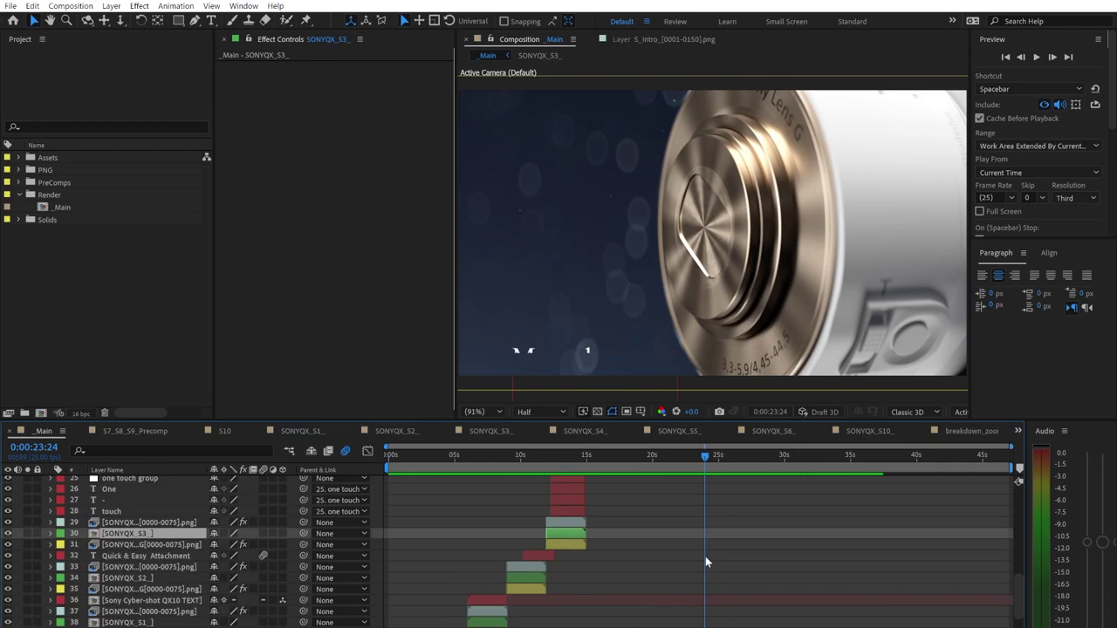
left_click_drag(593, 456, 604, 471)
scroll(626, 544, "up", 3)
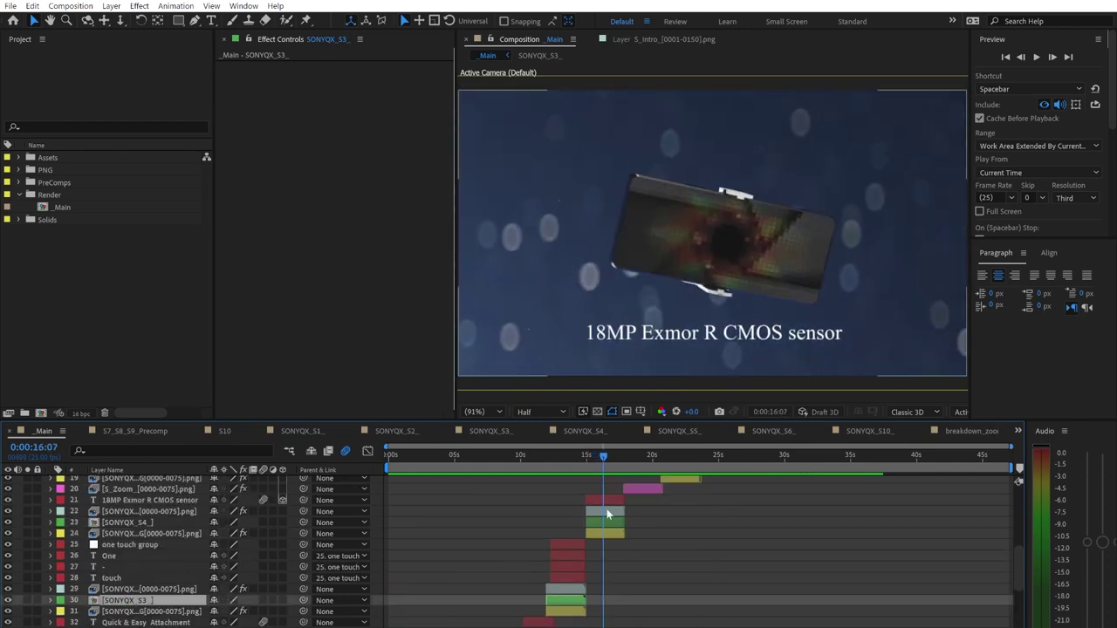
left_click_drag(603, 455, 575, 461)
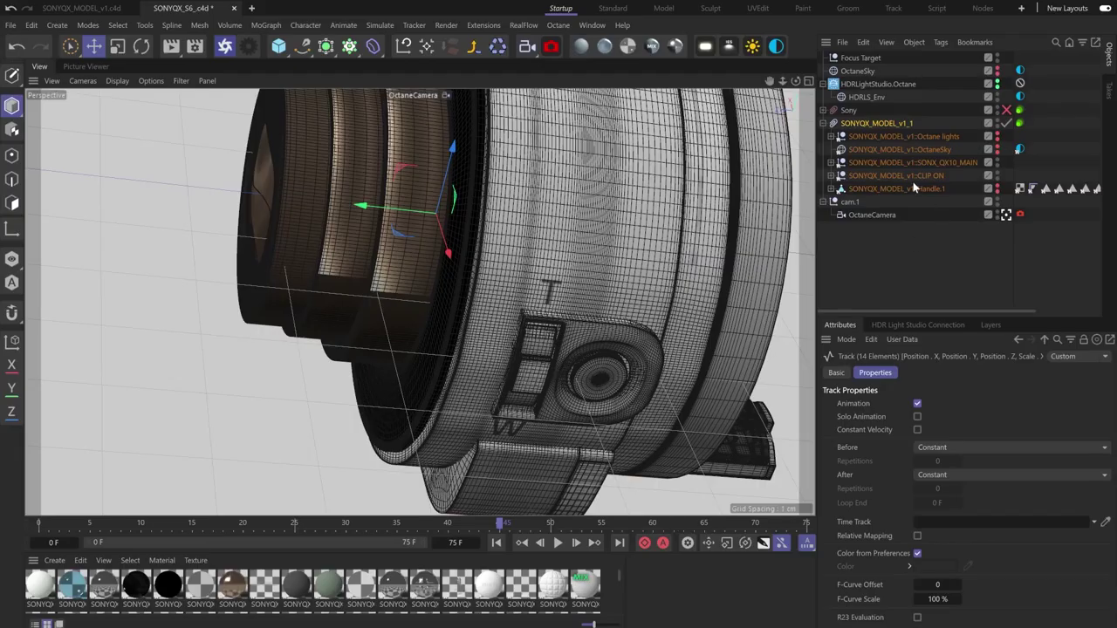
Step: Back in Cinema 4D, leave the OctaneCamera view for a distant default view and hide the HDRLightStudio.Octane environment in the viewport
left_click(872, 214)
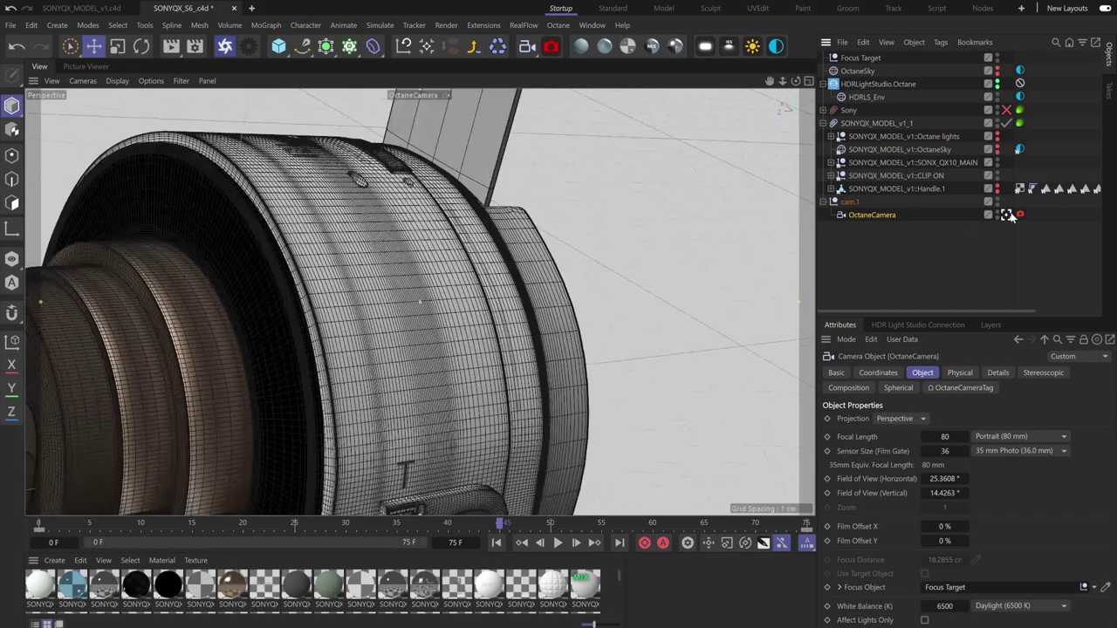
left_click(1007, 215)
left_click(1007, 215)
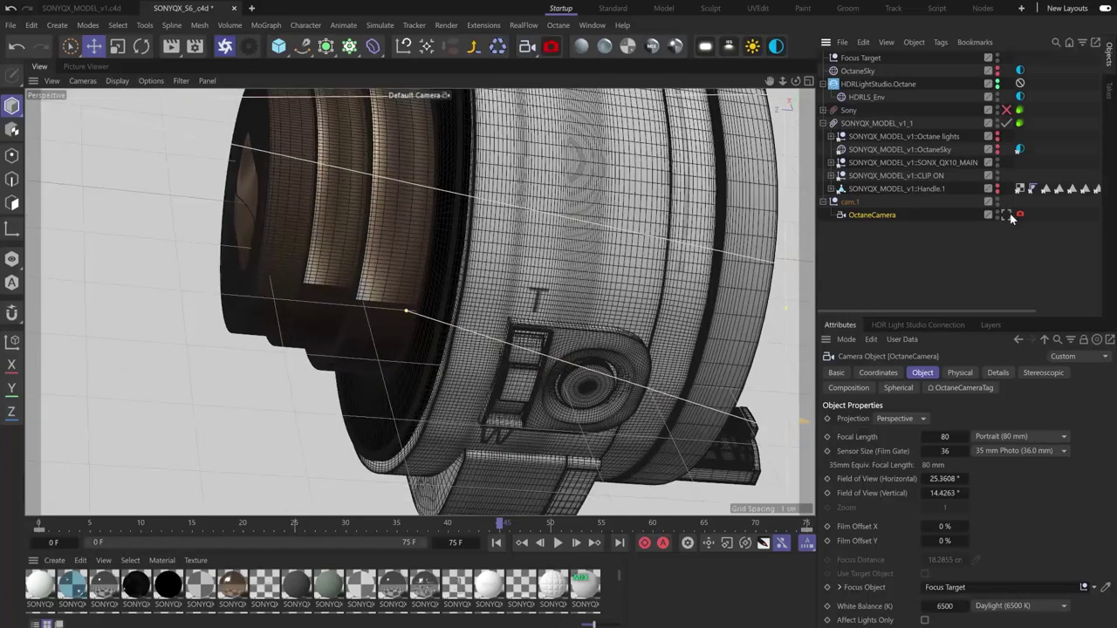
left_click(1007, 214)
scroll(475, 345, "down", 8)
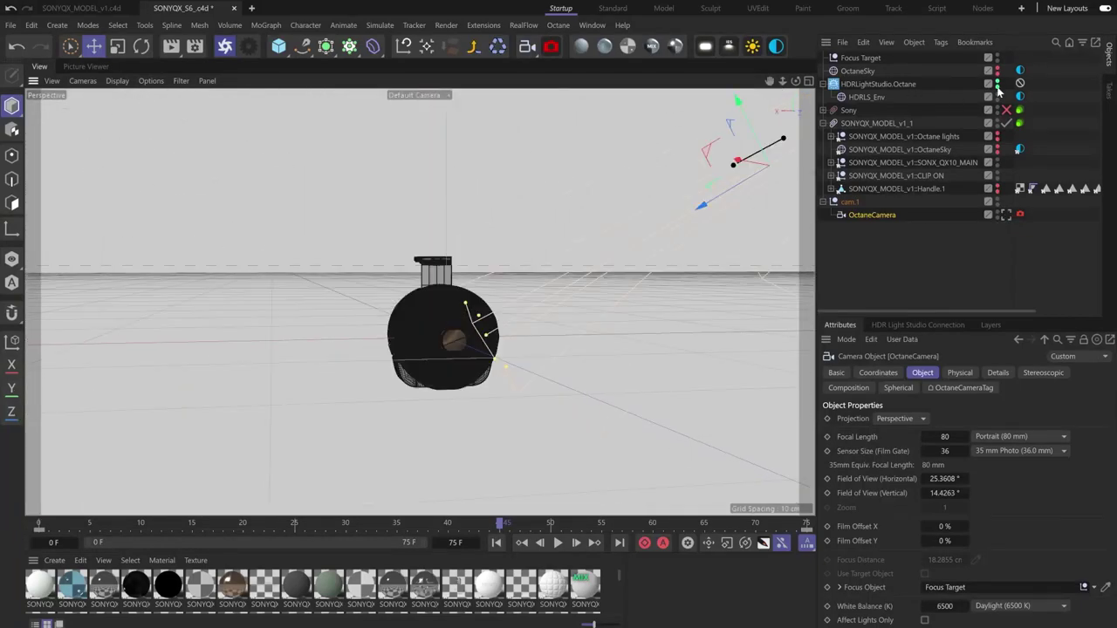
left_click(998, 87)
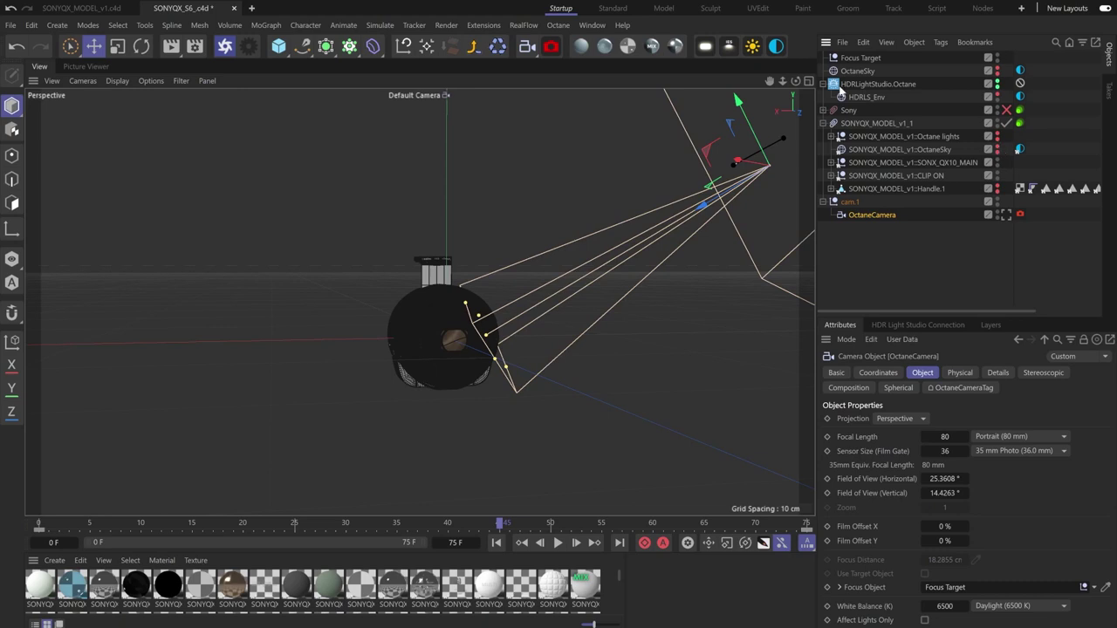
Step: Select the Focus Target null and examine its placement relative to the lens and the camera's view cone
left_click(848, 58)
left_click_drag(556, 302, 490, 325)
scroll(490, 330, "up", 5)
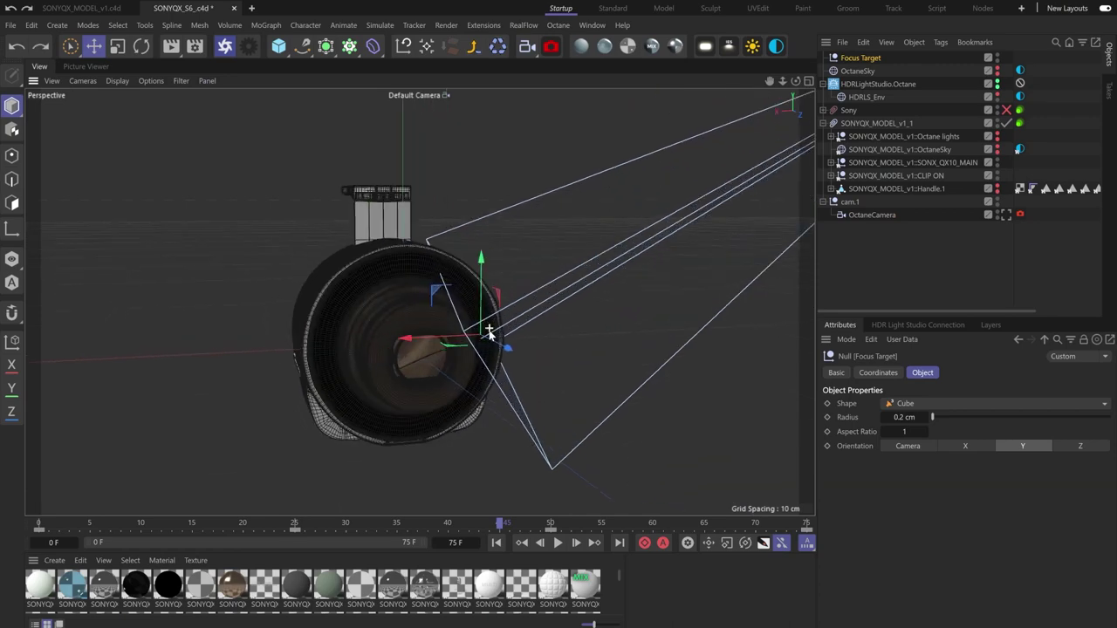
left_click_drag(795, 80, 757, 101)
left_click_drag(419, 301, 436, 301, "alt")
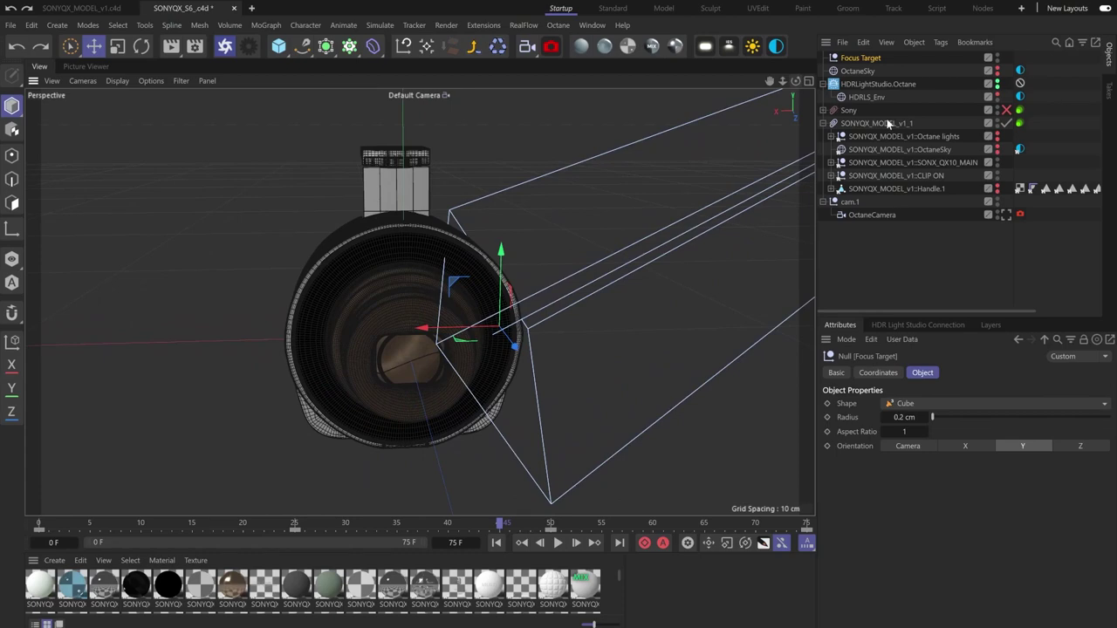
Step: Select OctaneCamera and scrub the S6 shot from outside its view to examine the camera move around the model
left_click(868, 214)
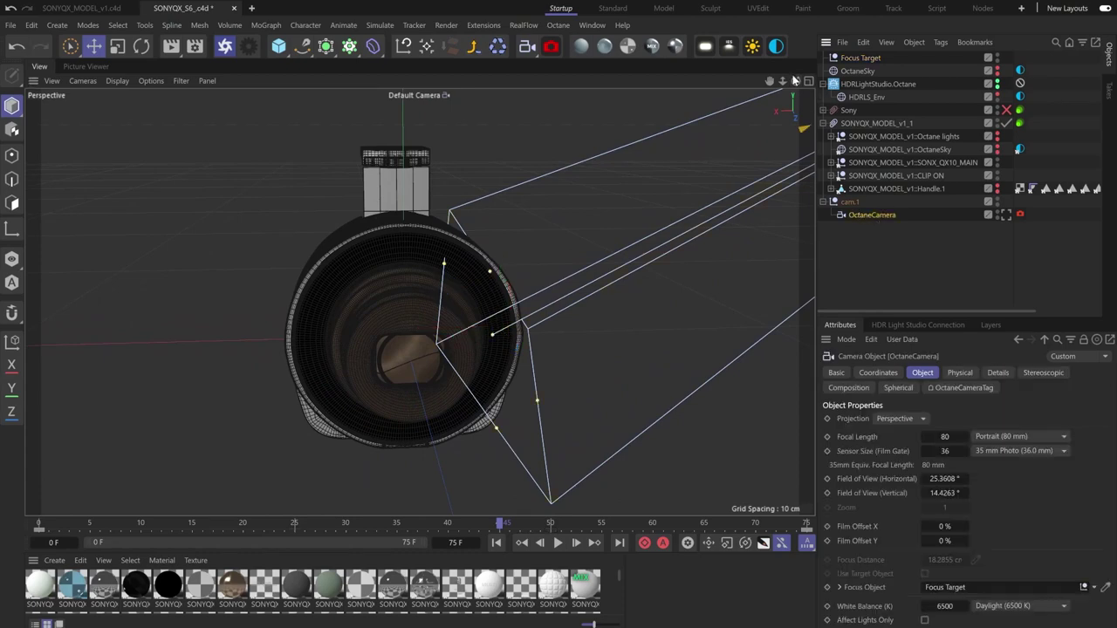
left_click_drag(795, 80, 881, 96)
left_click_drag(418, 301, 386, 510, "alt")
left_click_drag(311, 521, 458, 523)
Step: Open SONYQX_S7_S8_S9_v2.c4d from the SONY_QX10_v6 folder and scrub to about frame 30 of the exploding lens animation
key("alt+Tab")
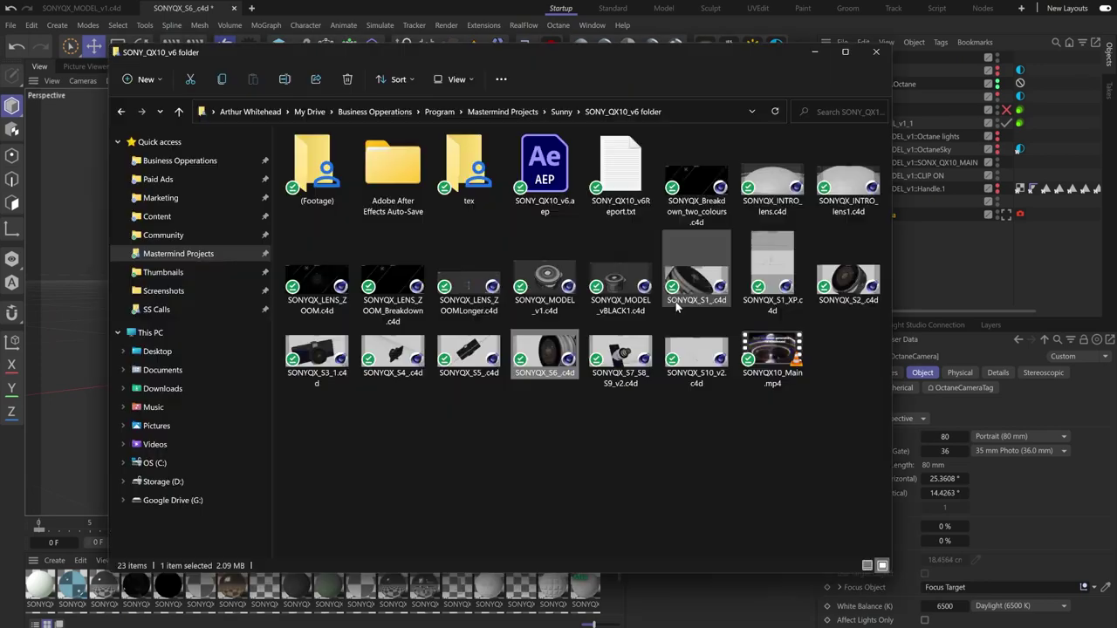
double_click(640, 372)
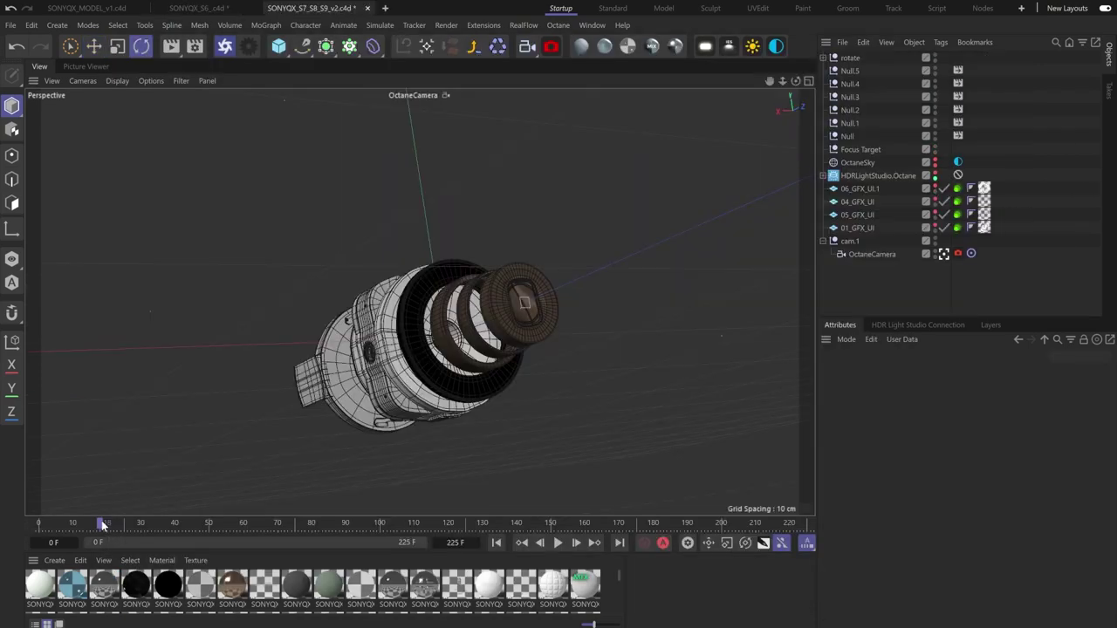
left_click_drag(101, 524, 142, 523)
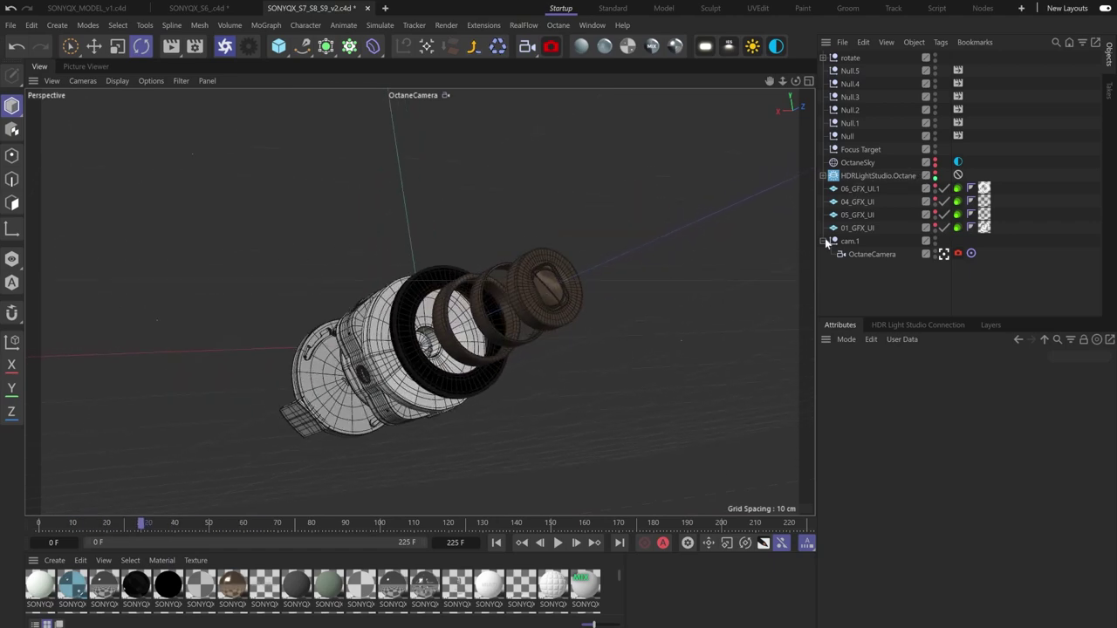
Step: Select and expand the rotate null, and scrub the S7_S8_S9 scene forward to examine its rotation of the model
left_click(846, 57)
left_click(822, 57)
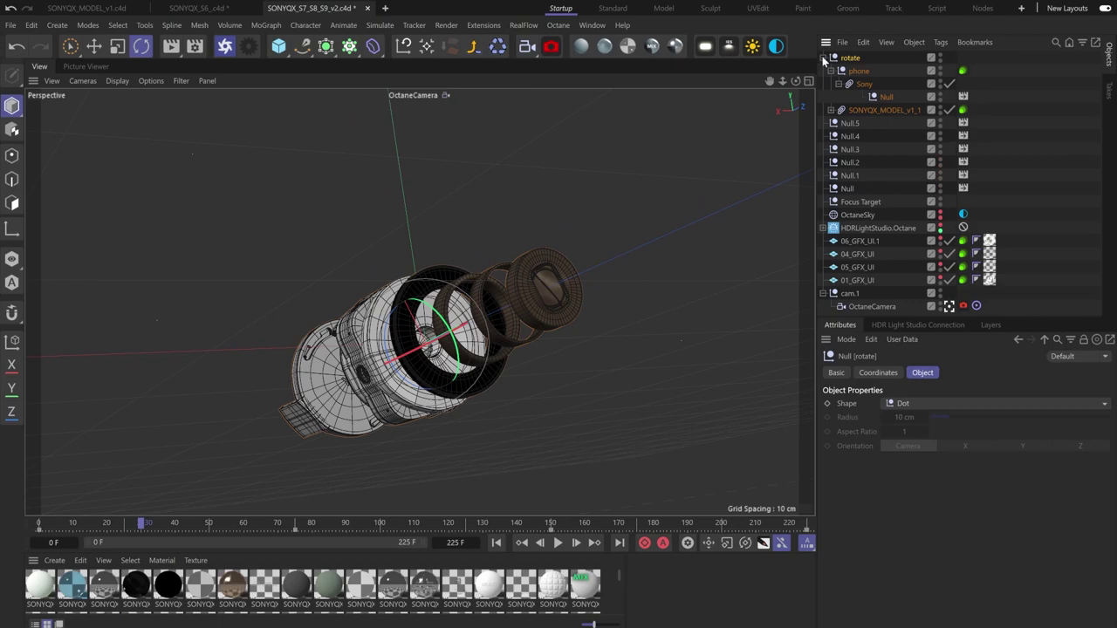
left_click_drag(144, 523, 165, 533)
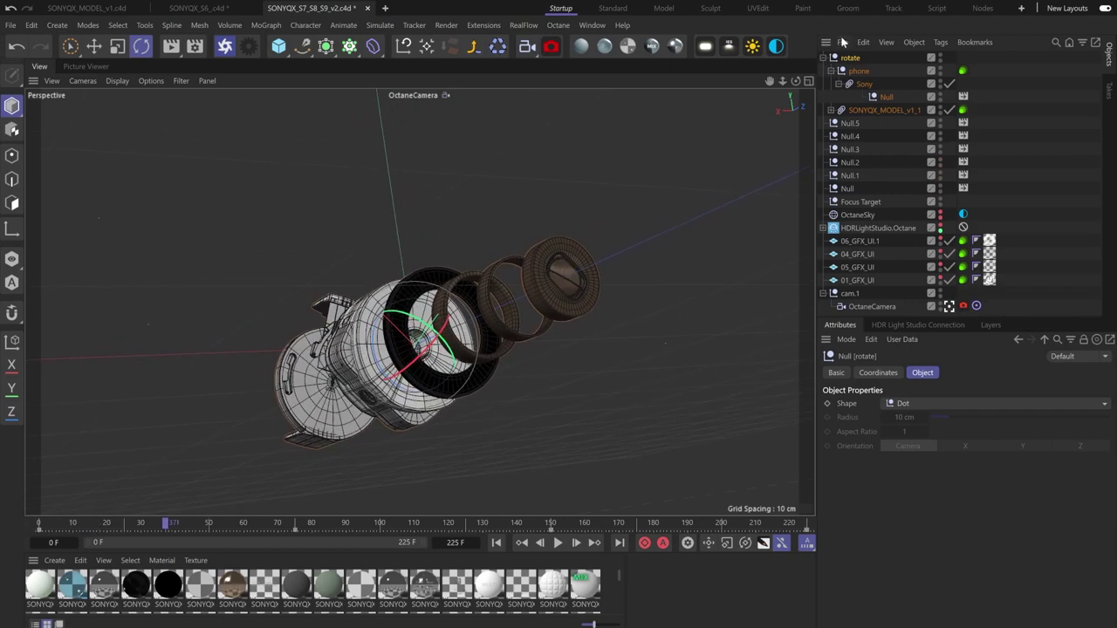
Step: Expand and select the SONYQX_MODEL_v1_1 XRef to examine its contents, collapse the rotate hierarchy, and scrub to about frame 62
left_click(830, 111)
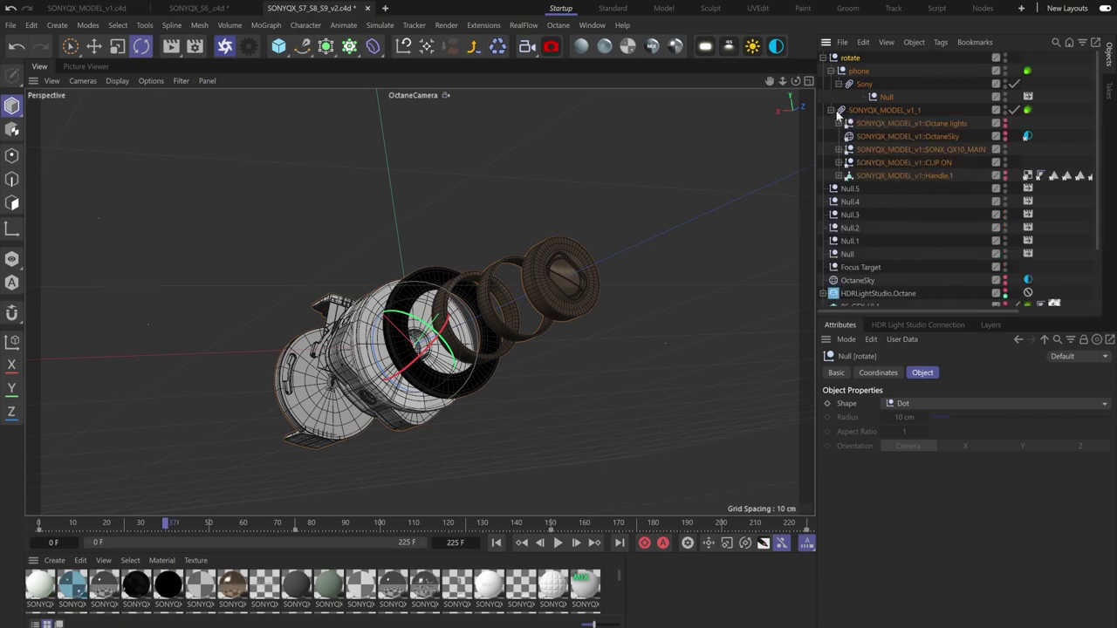
left_click(841, 111)
left_click(831, 111)
left_click(823, 58)
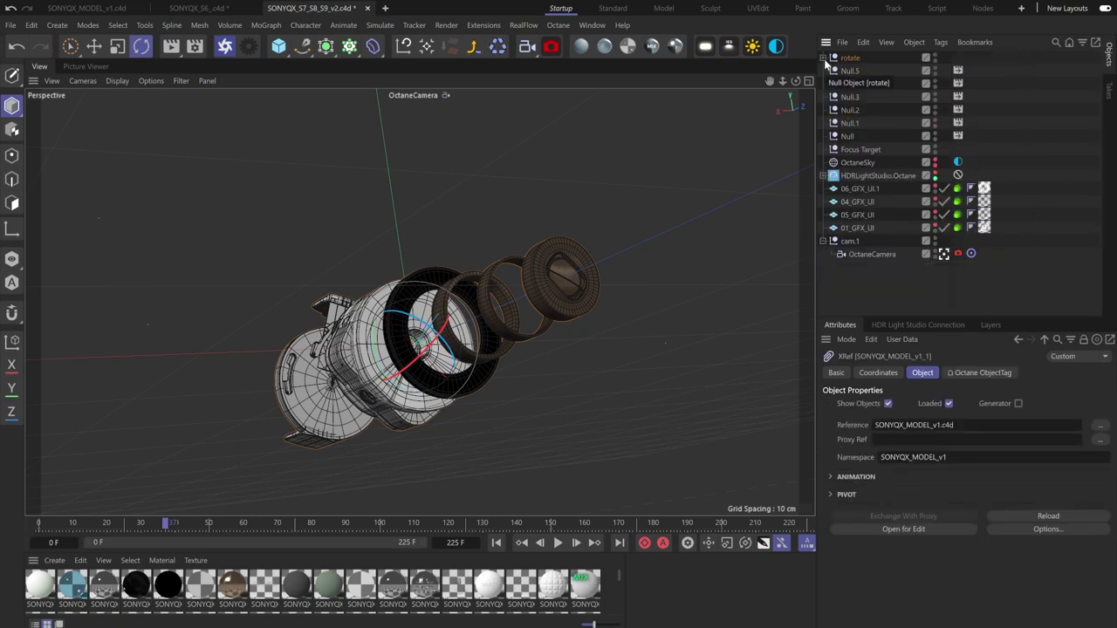
left_click_drag(166, 523, 250, 526)
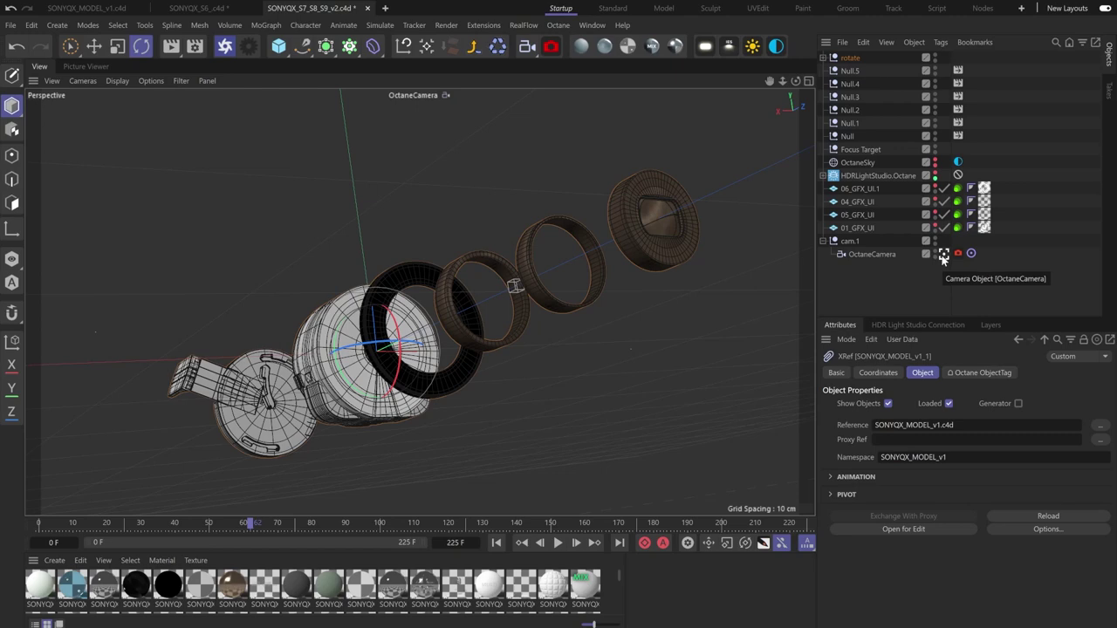
Step: Leave the OctaneCamera view and scrub to about frame 103 to examine the camera move around the exploded lens from outside
left_click(942, 254)
scroll(494, 247, "down", 4)
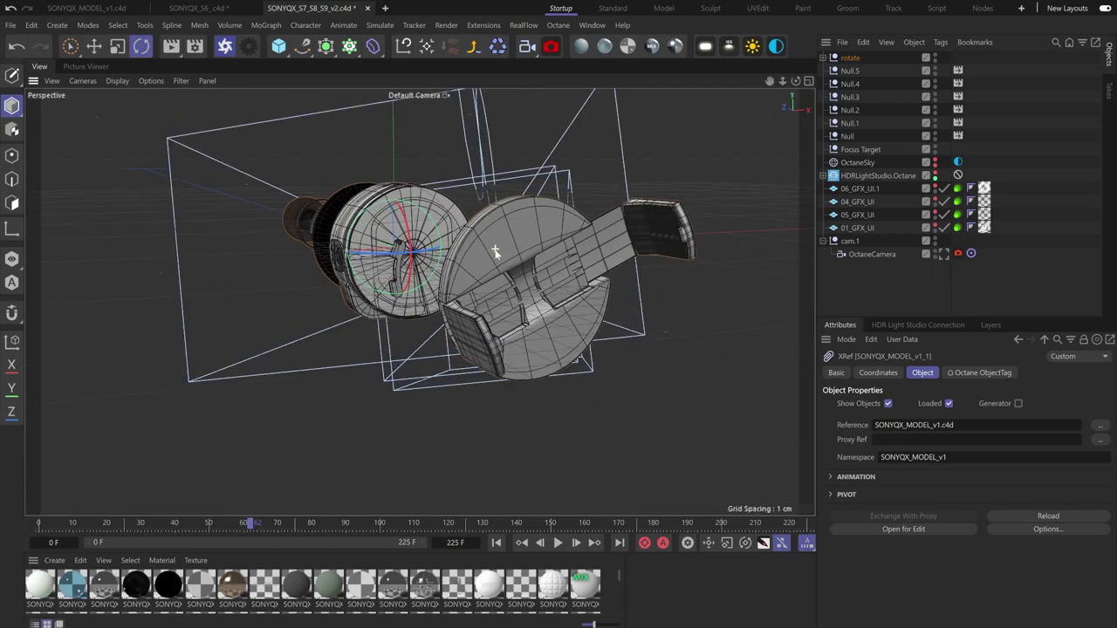
left_click_drag(794, 81, 779, 84)
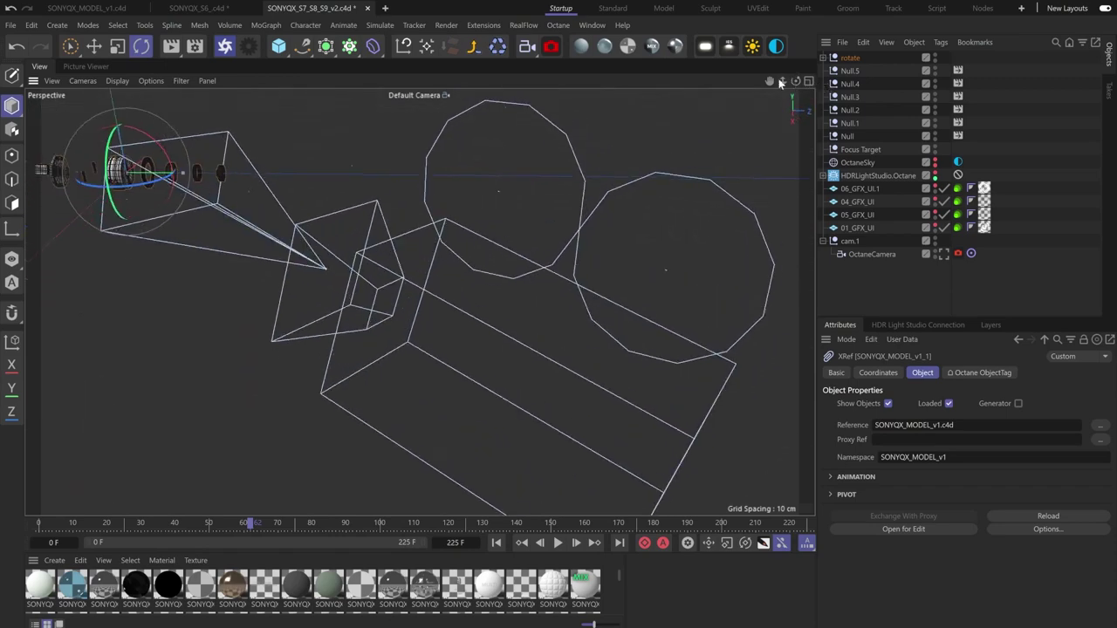
middle_click_drag(237, 218, 420, 302, "alt")
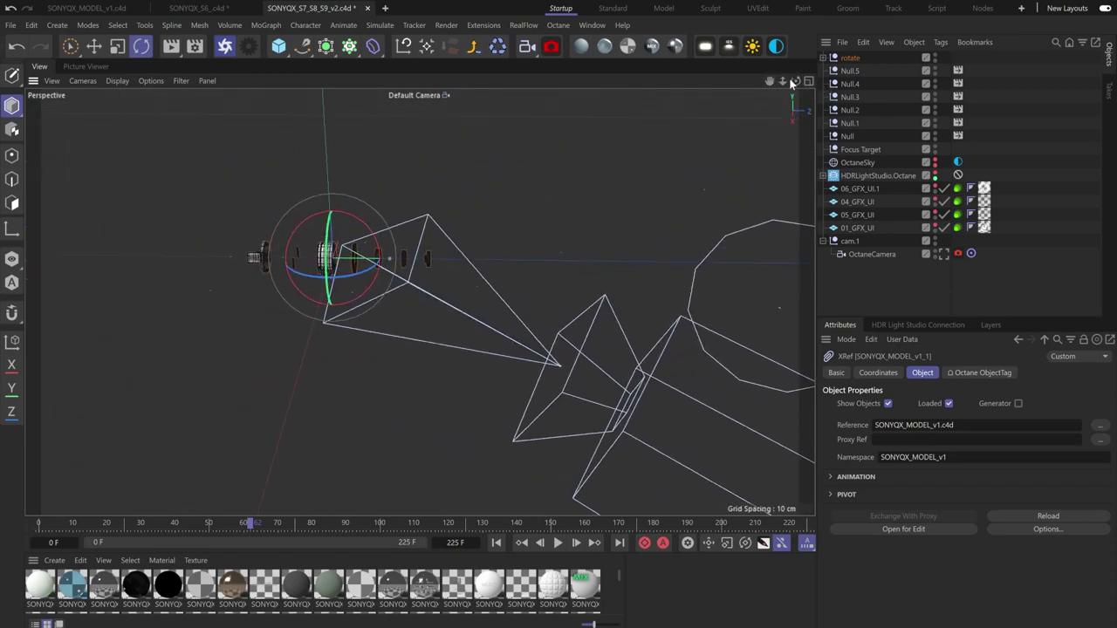
left_click_drag(419, 301, 424, 301, "alt")
left_click_drag(243, 521, 388, 506)
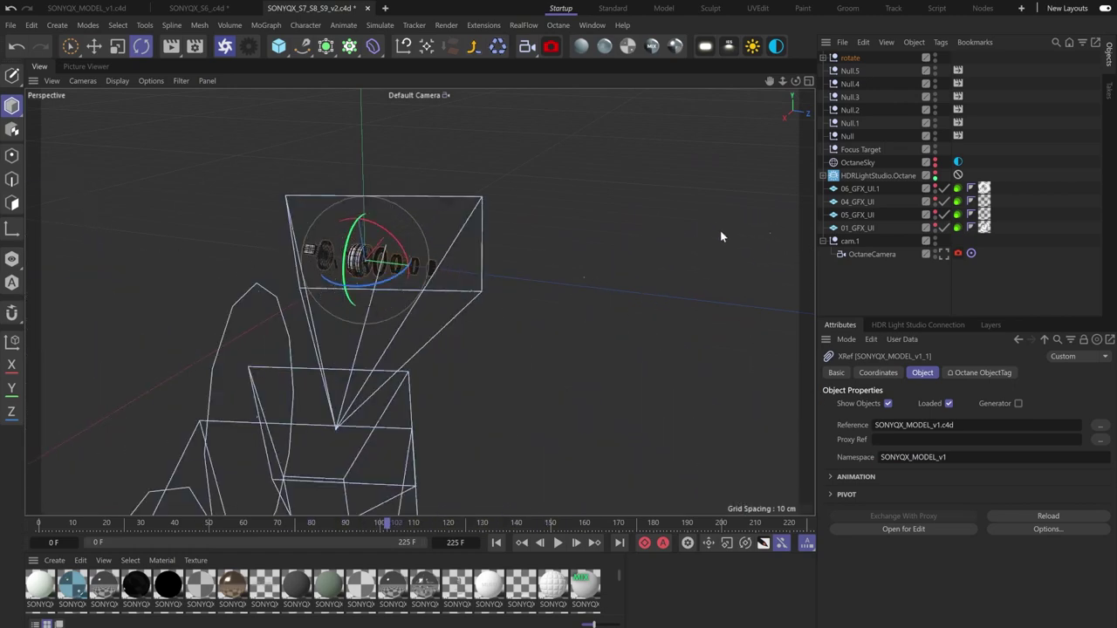
Step: Check the nulls carrying External Compositing tags individually, then select the whole range from Null.5 through Null
left_click(845, 85)
left_click(847, 111)
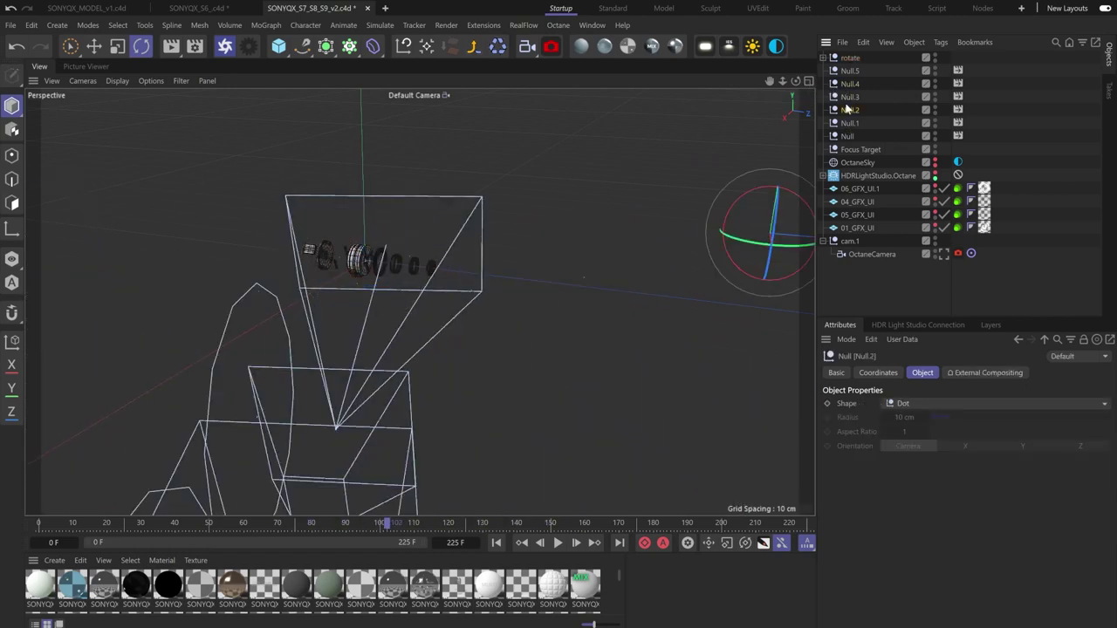
left_click(844, 85)
left_click(849, 72)
left_click(848, 136, "shift")
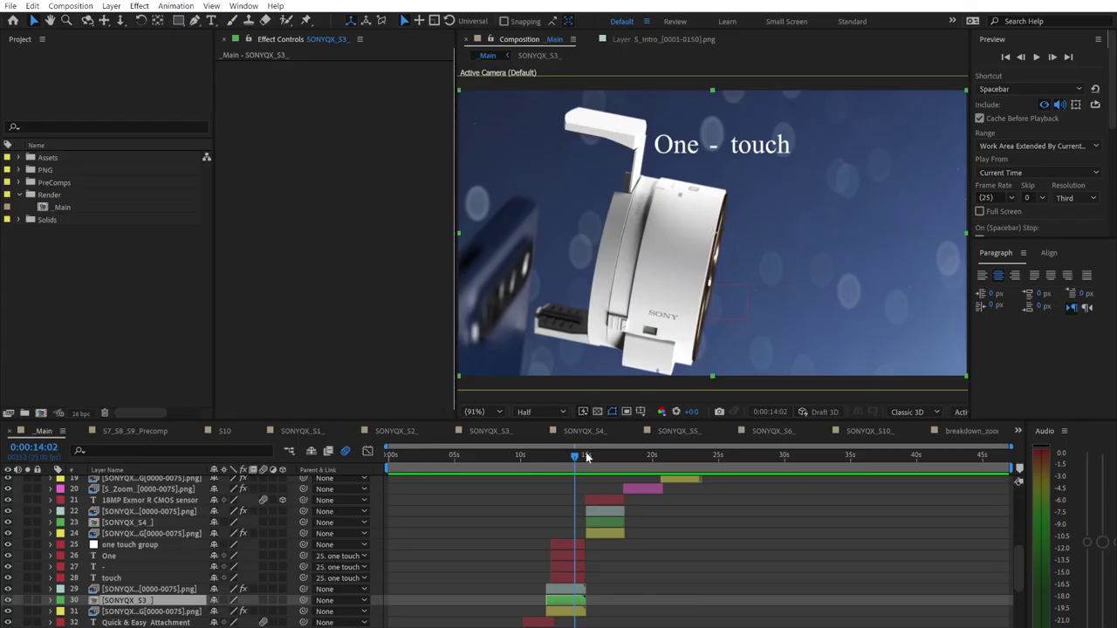
Step: Switch to After Effects and scrub the S7_S8_S9 section of the _Main composition to examine the exploded lens shot
left_click_drag(600, 453, 768, 477)
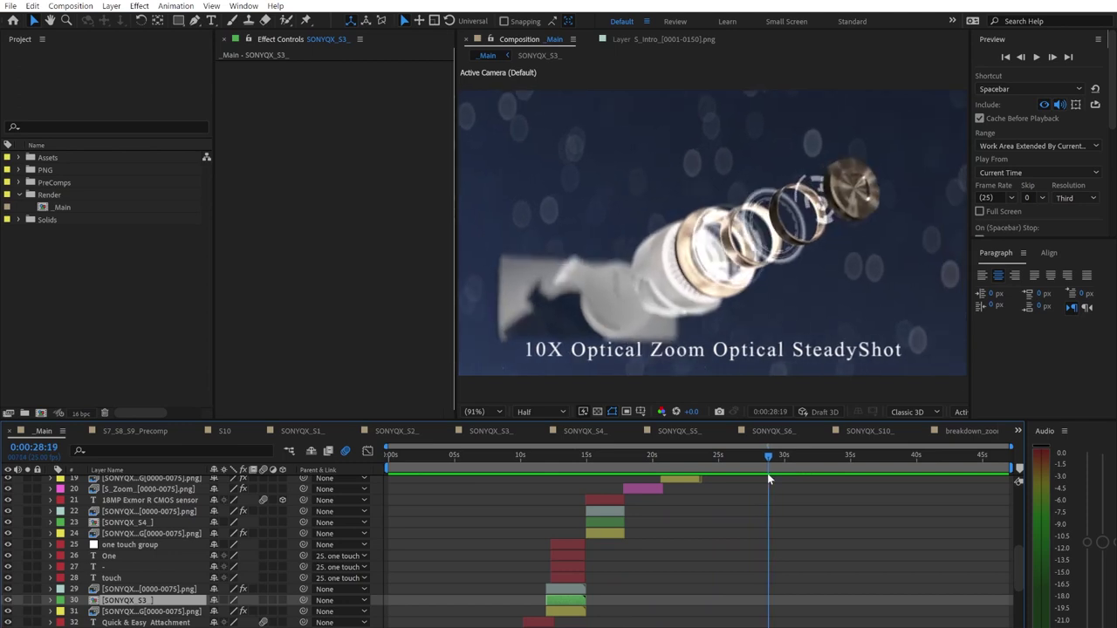
scroll(769, 495, "up", 5)
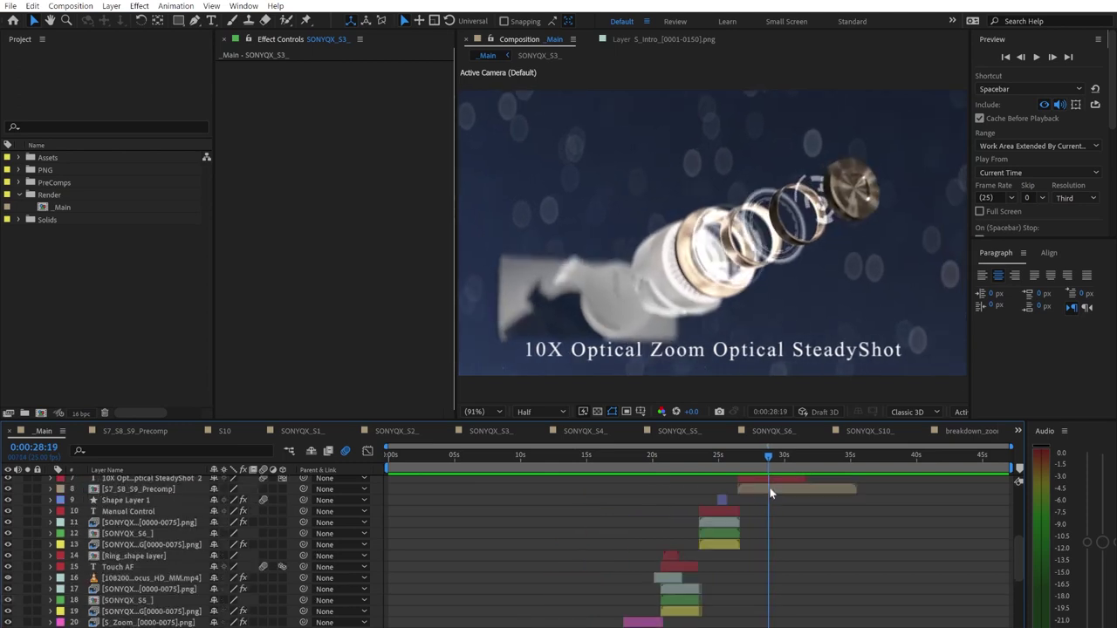
left_click_drag(767, 455, 790, 465)
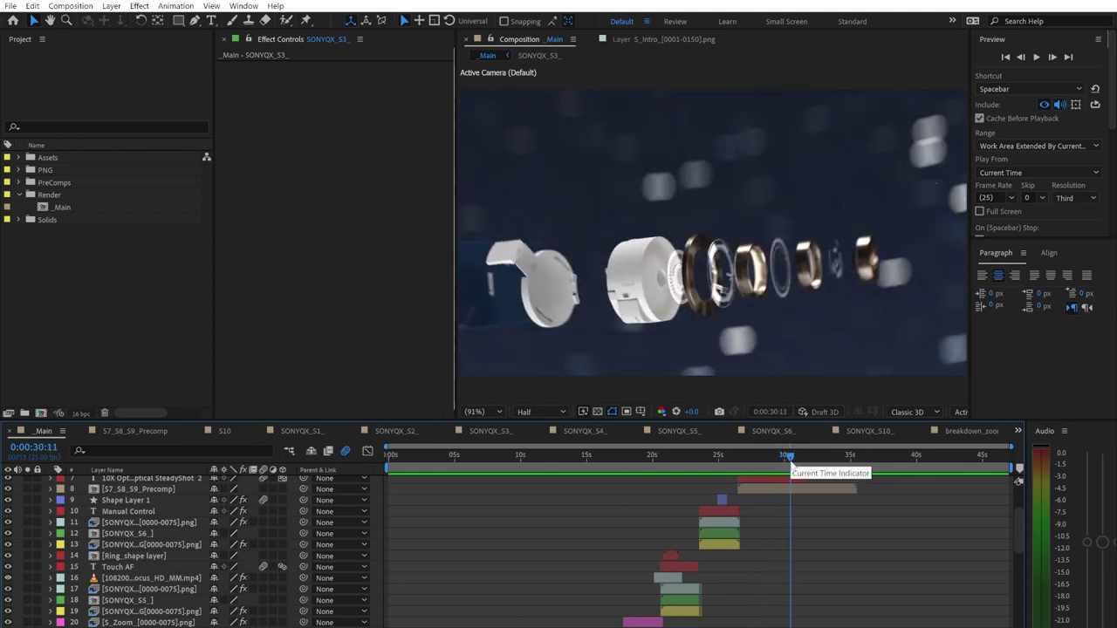
scroll(823, 519, "up", 2)
mouse_move(760, 462)
left_mouse_down()
mouse_move(796, 465)
mouse_move(756, 468)
left_mouse_up()
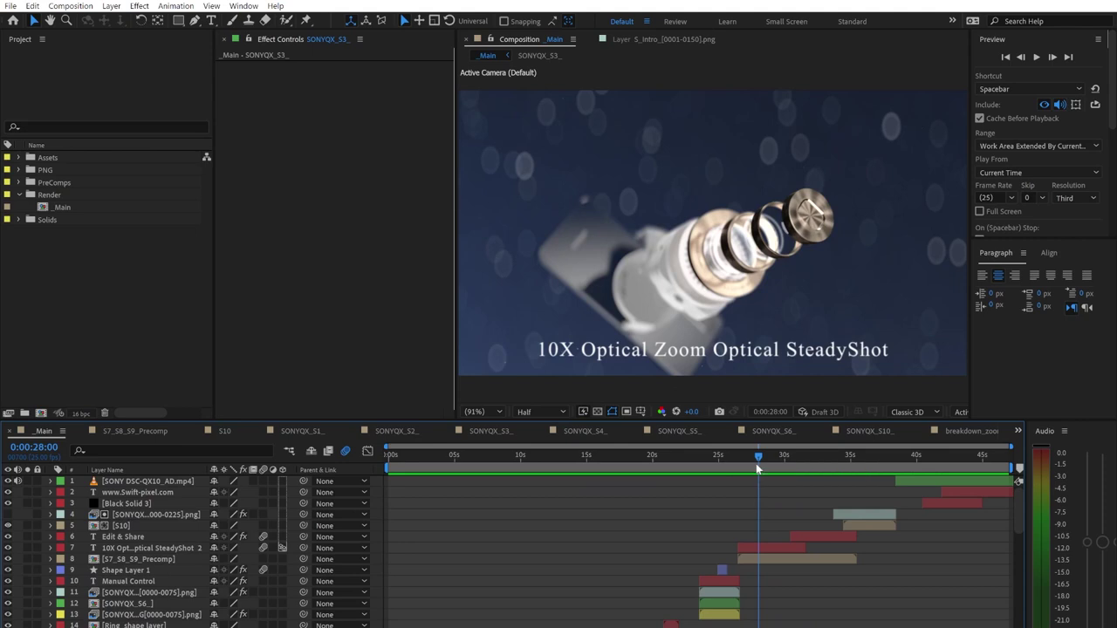
Step: Scrub back and forth between the "One - touch" and "18MP Exmor R CMOS sensor" shots to examine their motion
scroll(757, 469, "down", 5)
left_click_drag(544, 461, 577, 525)
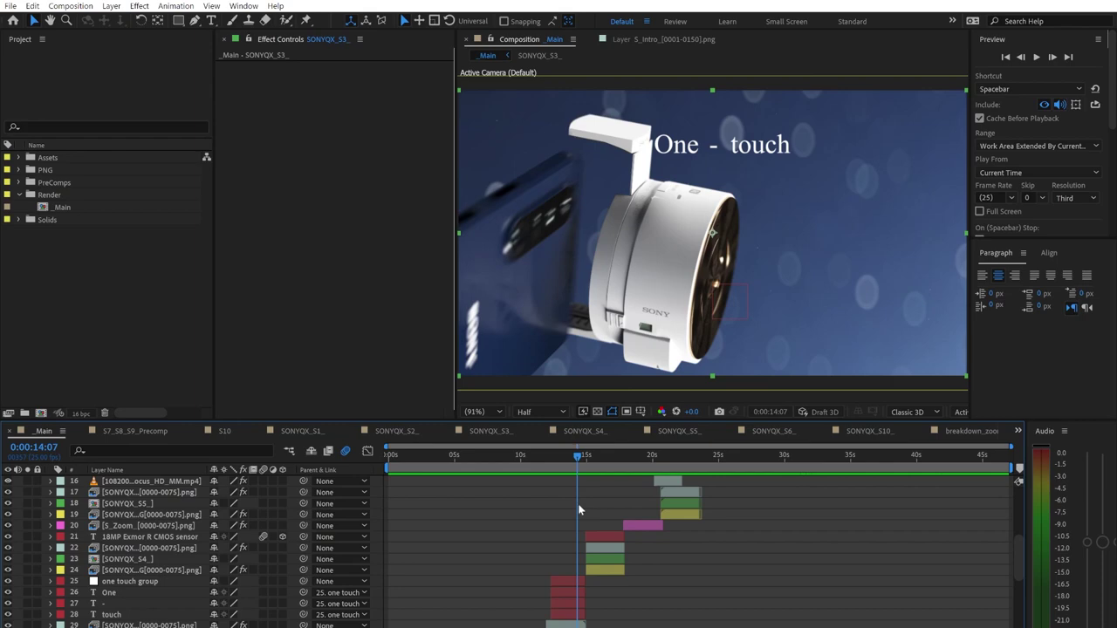
left_click_drag(577, 460, 579, 509)
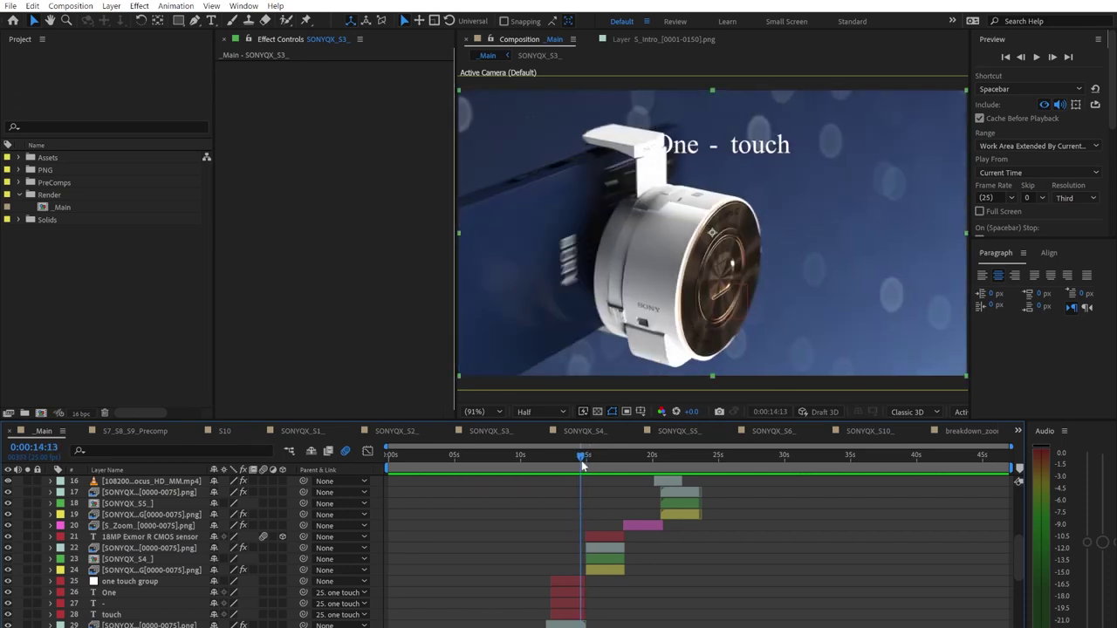
mouse_move(584, 467)
left_mouse_down()
mouse_move(574, 471)
mouse_move(604, 471)
left_mouse_up()
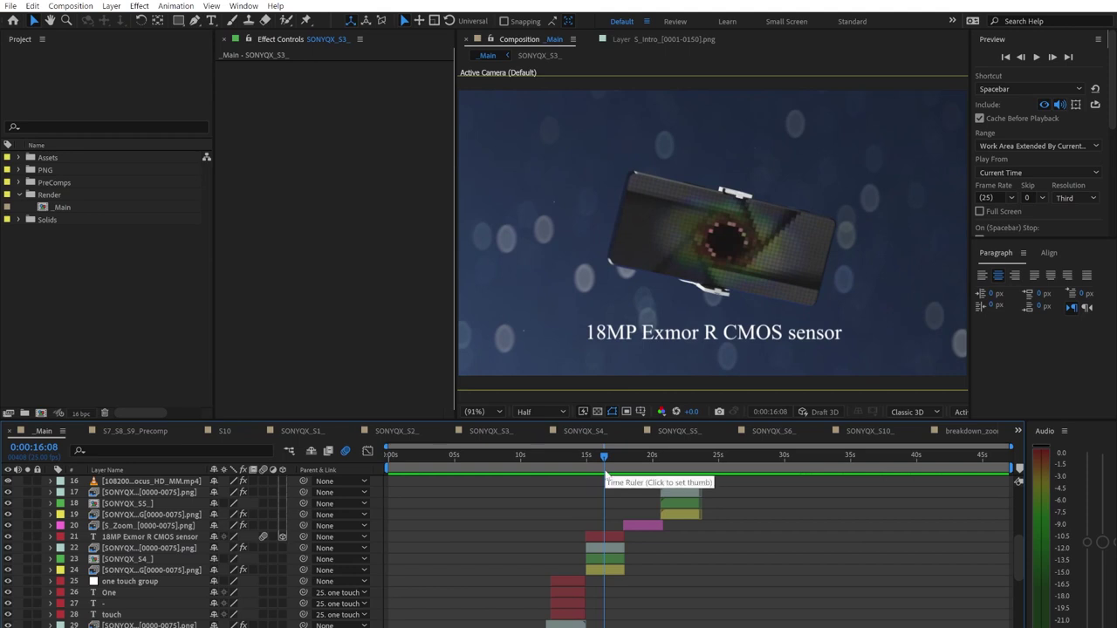
left_click_drag(605, 472, 572, 482)
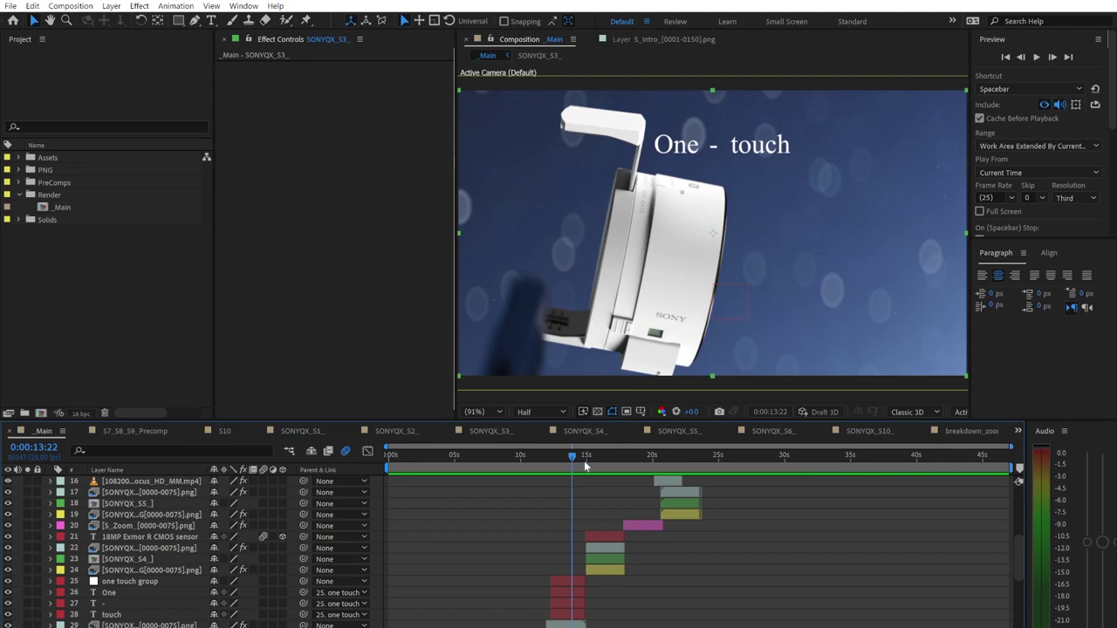
left_click(585, 461)
left_click_drag(583, 462, 580, 499)
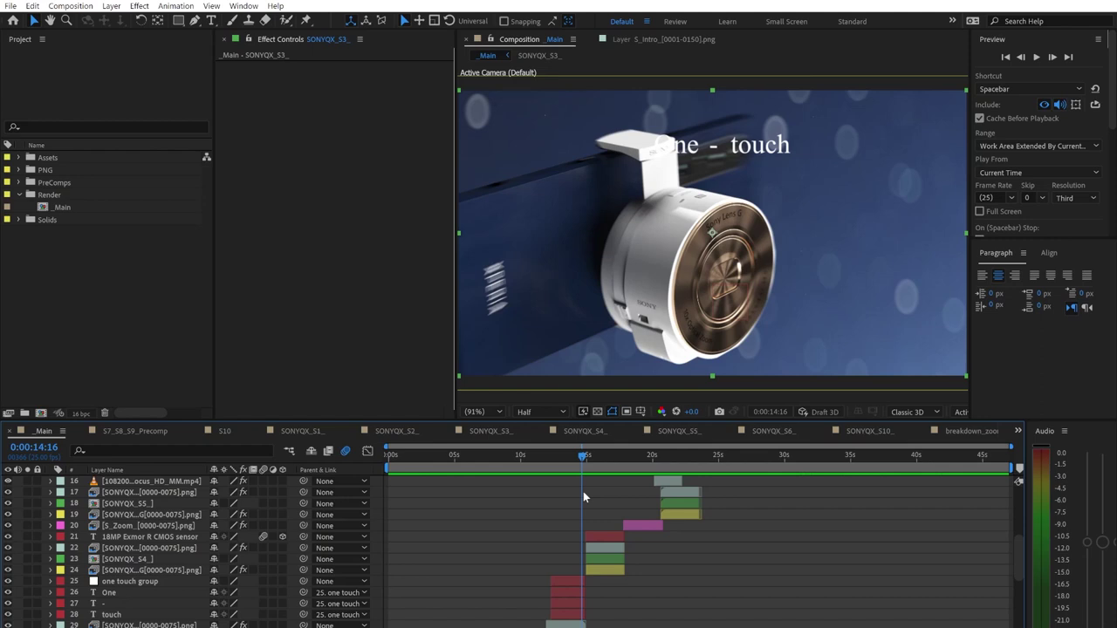
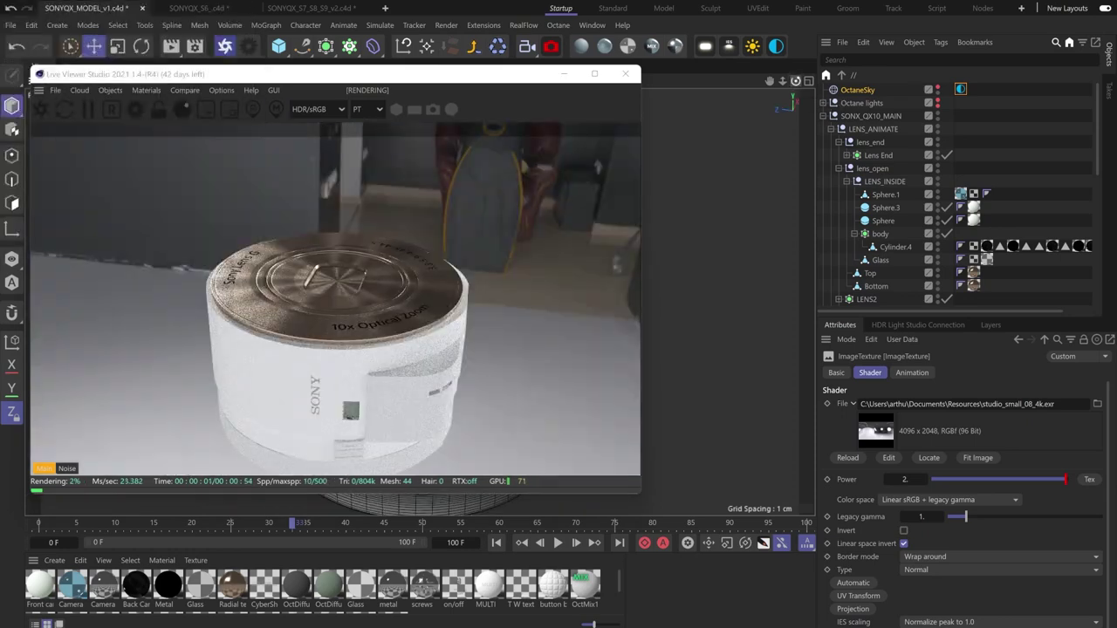
Step: In the SONYQX_MODEL_v1 scene in Cinema 4D, frame the lens face in the Octane live render and select its LENS_Base object
left_click_drag(795, 80, 792, 80)
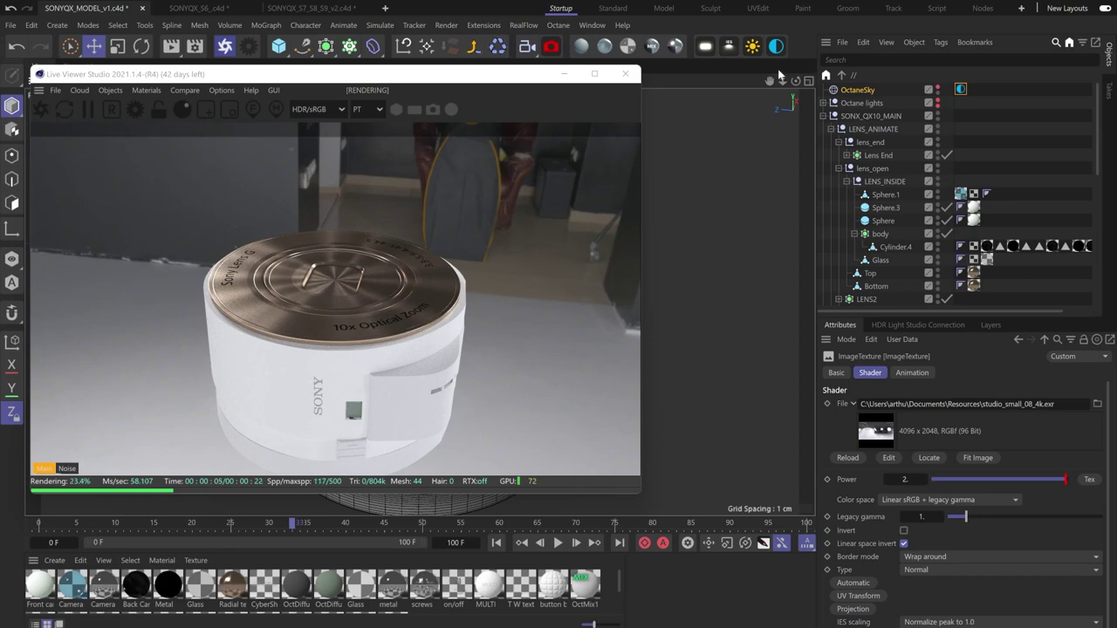
left_click_drag(782, 81, 820, 82)
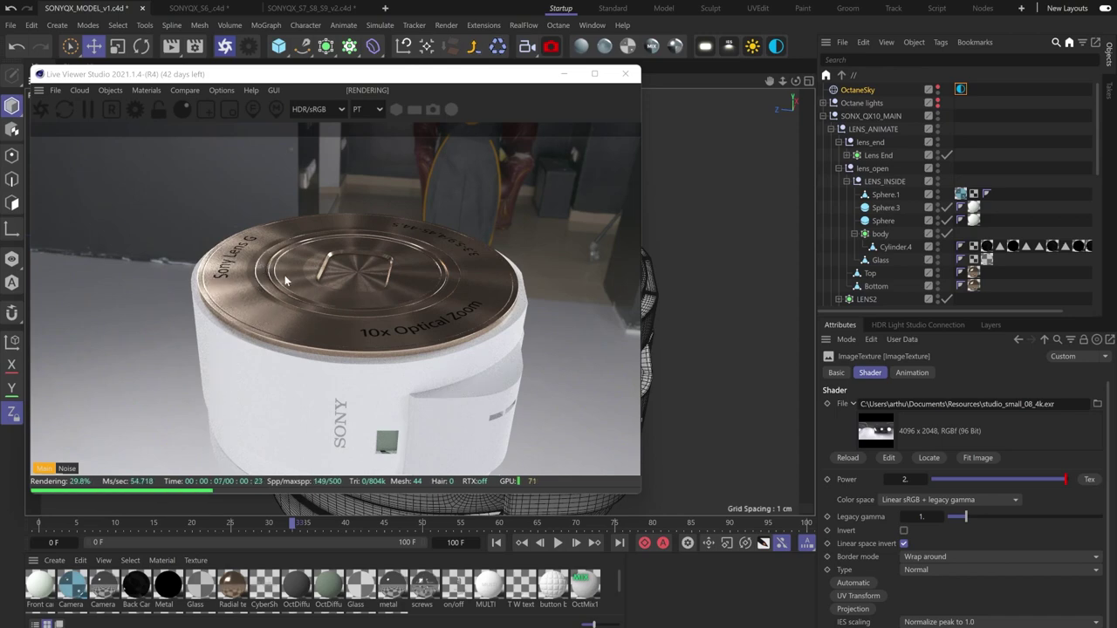
right_click(315, 313)
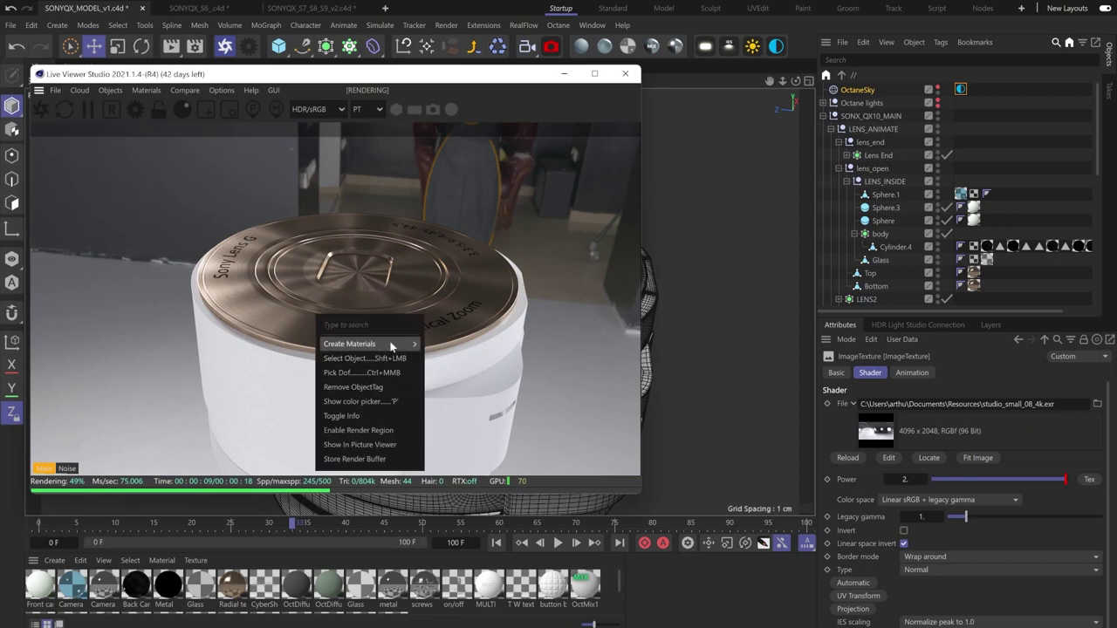
left_click(367, 359)
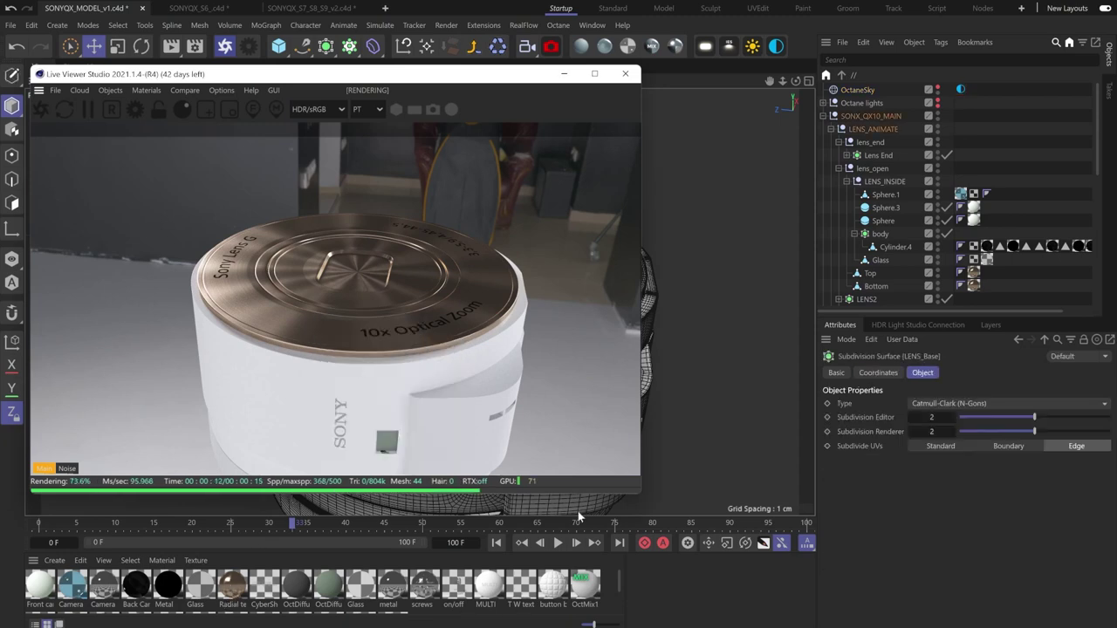
Step: Enlarge the material list, open the Lens_Inner_centre material for editing, and show its node graph in the Octane Node Editor
left_click_drag(586, 518, 586, 457)
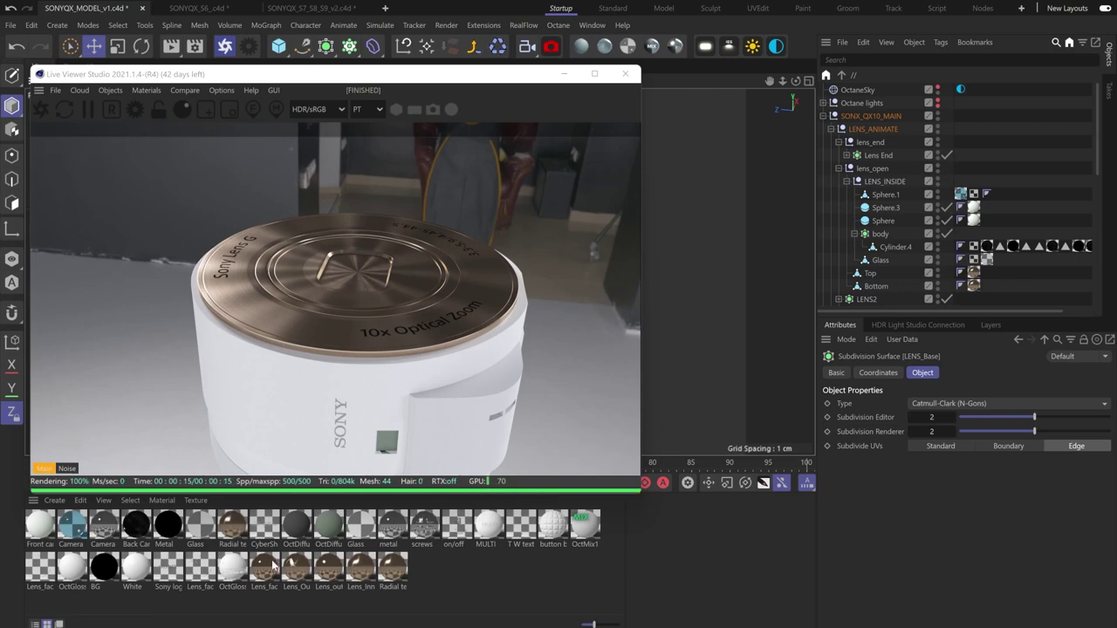
left_click_drag(404, 74, 404, 40)
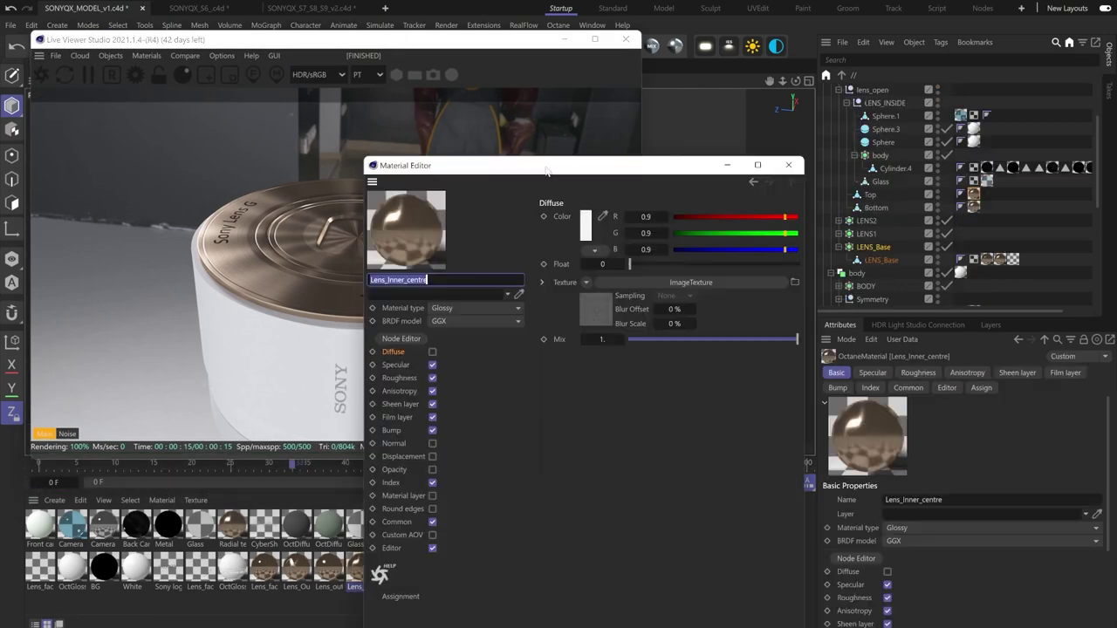
left_click_drag(545, 168, 789, 150)
left_click(645, 320)
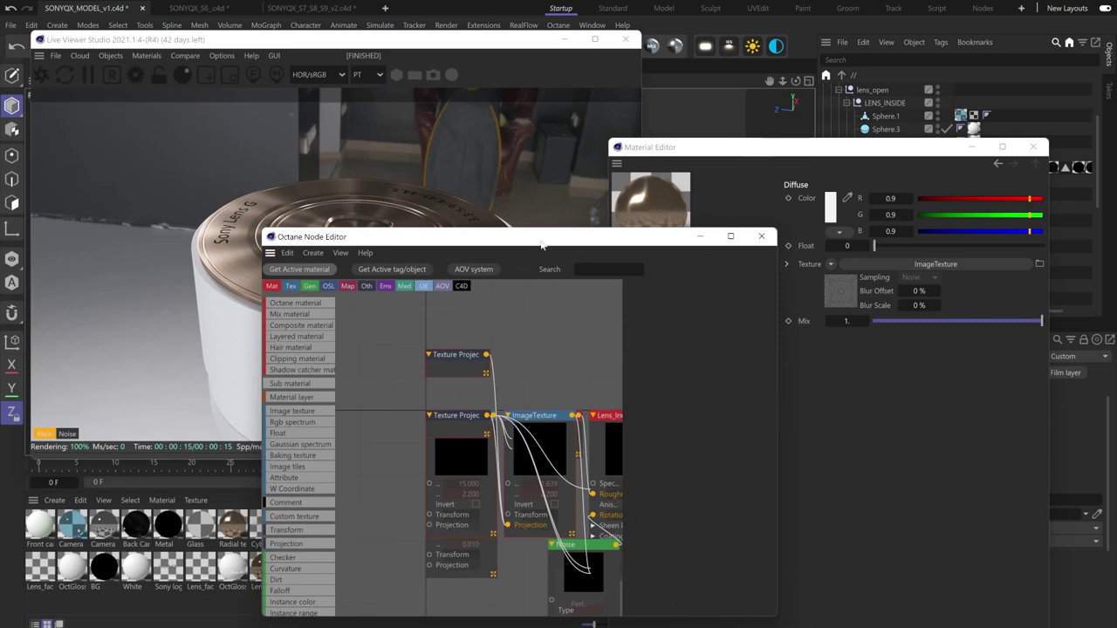
Step: Move the ImageTexture node clear of the other nodes and examine the texture connections into the Lens_Inner_centre material
left_click_drag(529, 242, 656, 232)
middle_click_drag(625, 403, 502, 376)
left_click_drag(617, 403, 694, 324)
middle_click_drag(635, 390, 626, 456)
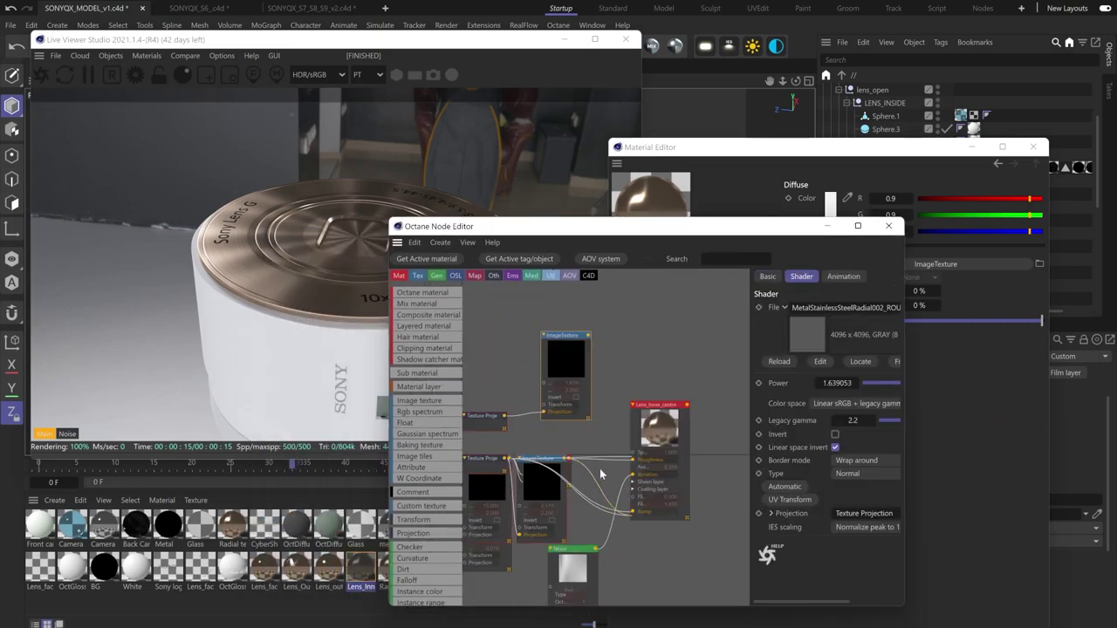
left_click_drag(611, 226, 727, 217)
Step: Examine the brushed metal lens face close up in the live render, then close the node editor, Material Editor and Live Viewer
left_click(228, 233)
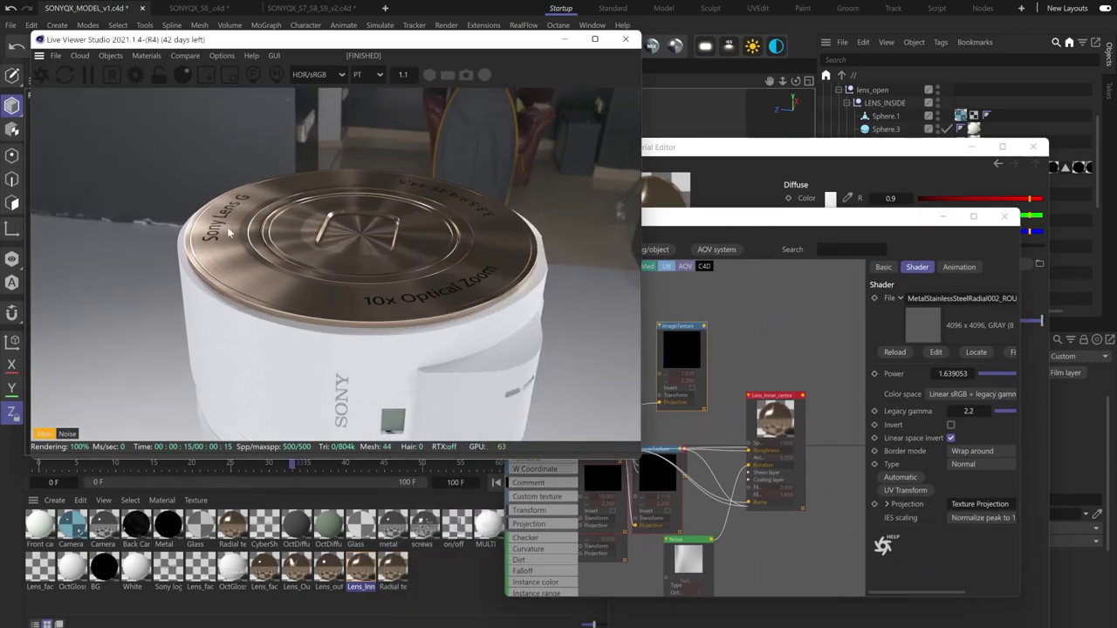
scroll(229, 232, "up", 5)
scroll(674, 115, "up", 3)
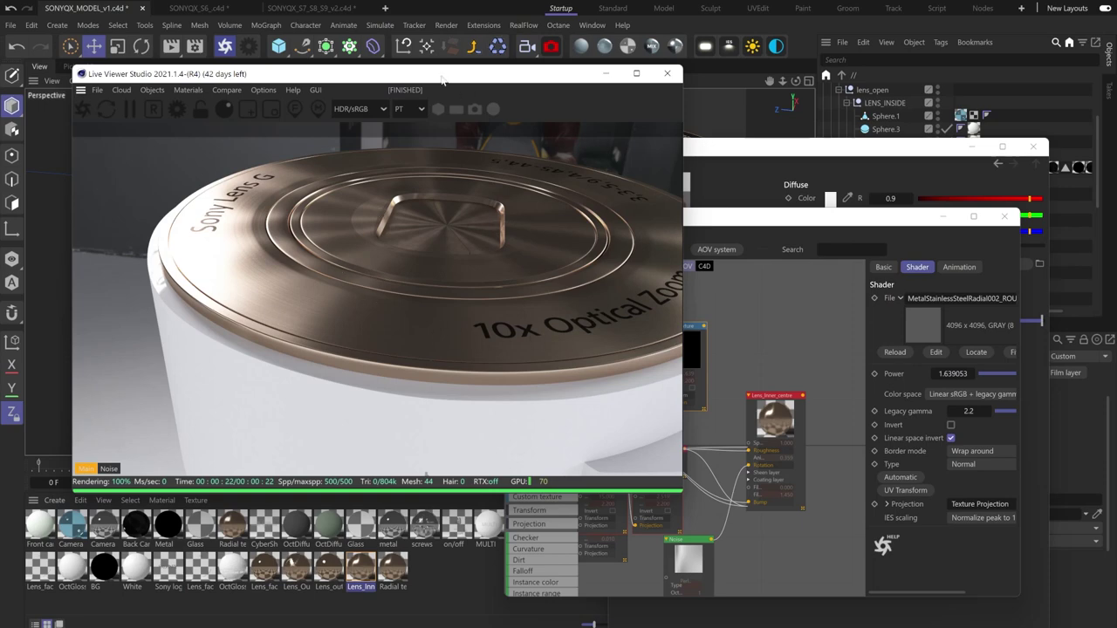
left_click(1004, 215)
left_click(1032, 146)
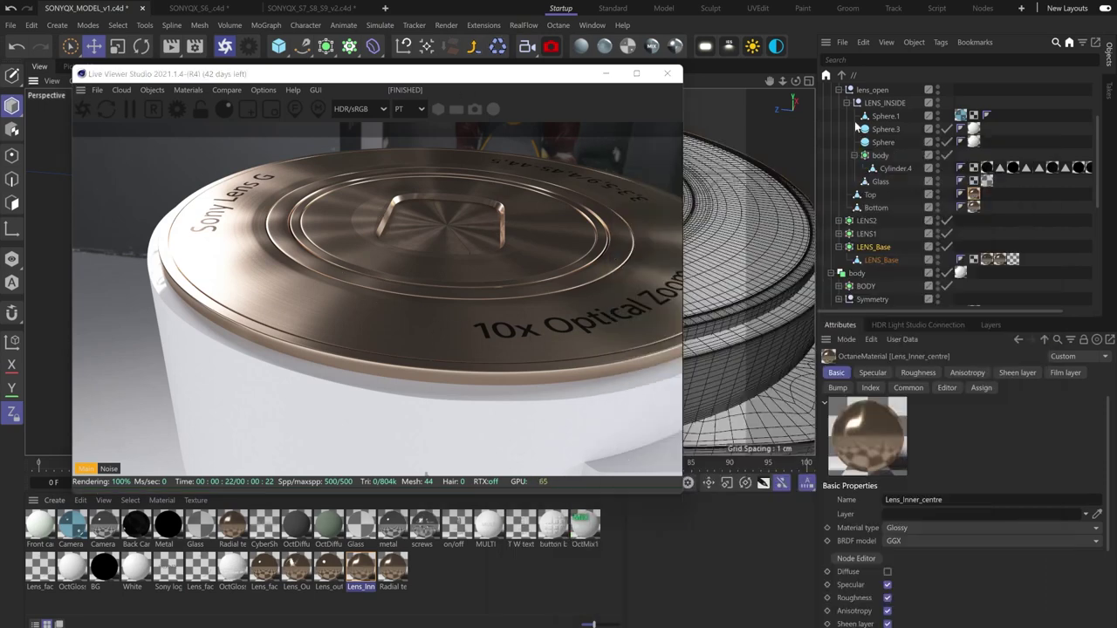
left_click(667, 73)
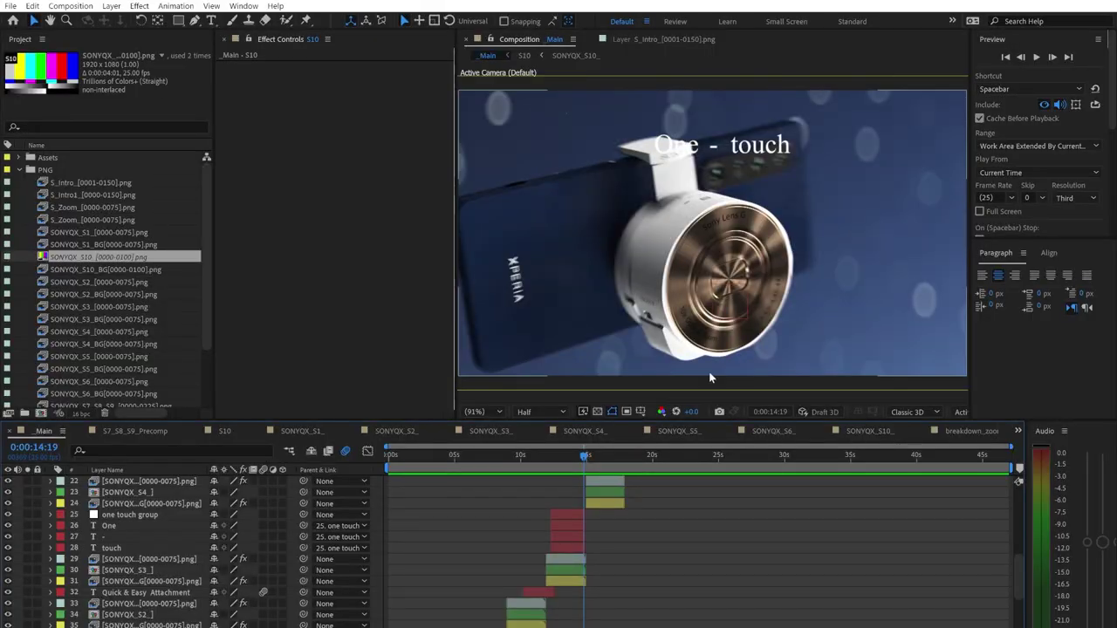
Step: In the After Effects _Main composition, scrub to about 0:00:11:09 and turn off FL Depth Of Field on the SONYQX_S2_BG layer
left_click_drag(585, 458, 579, 457)
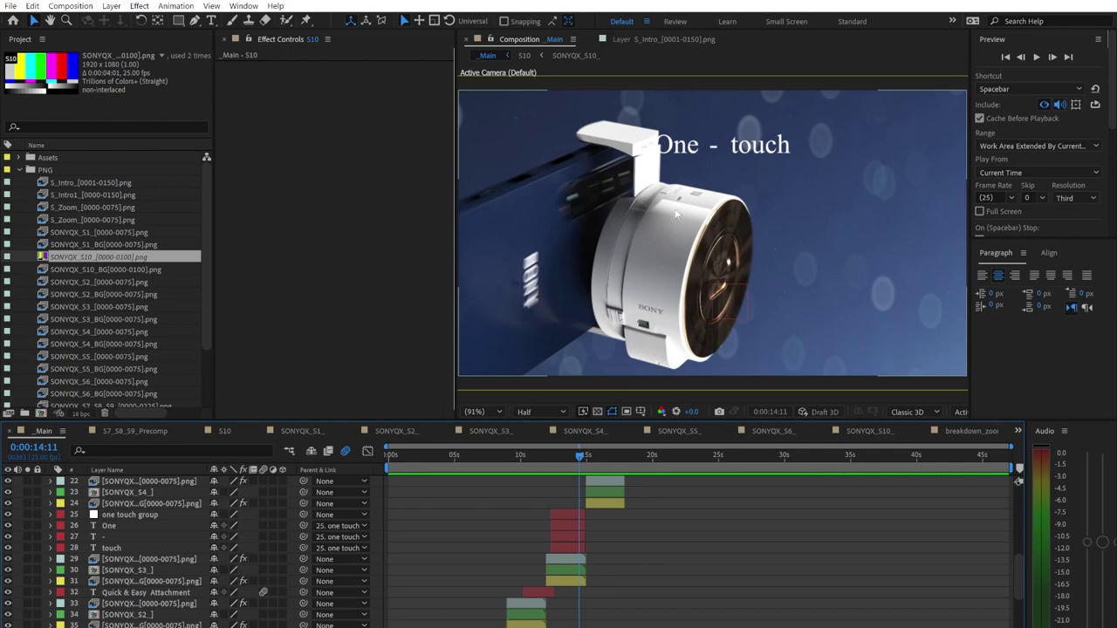
left_click_drag(583, 457, 539, 474)
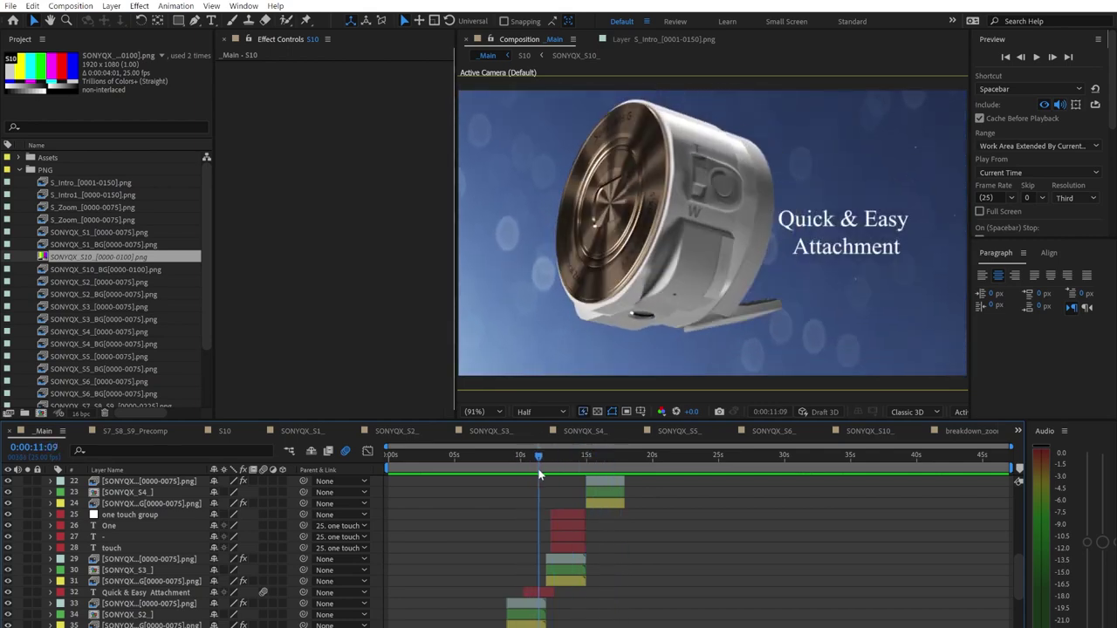
left_click(527, 624)
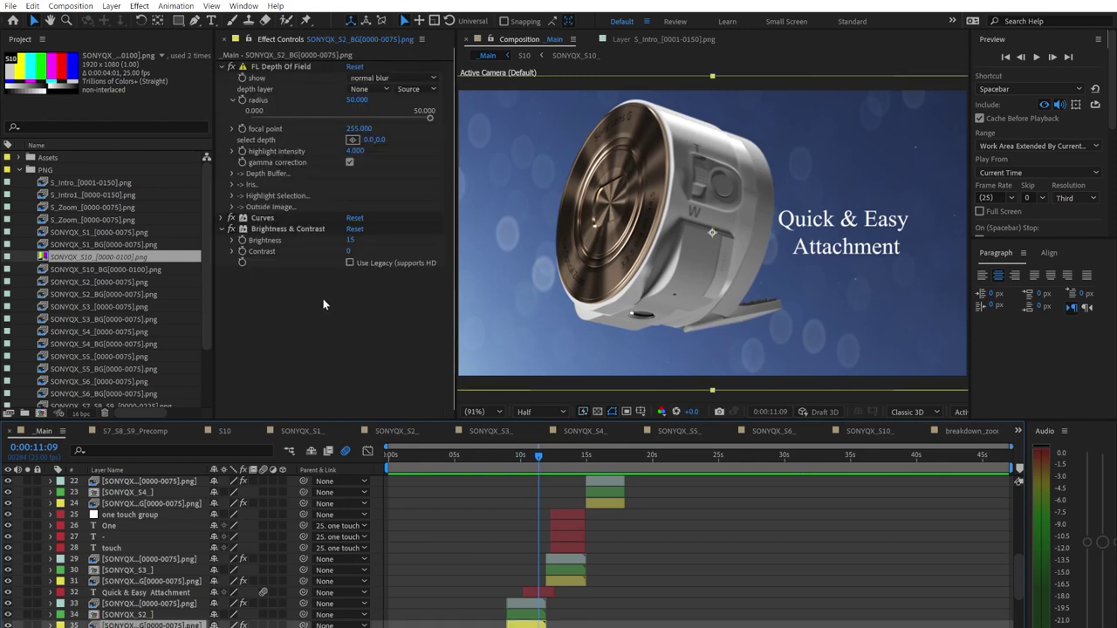
left_click(231, 67)
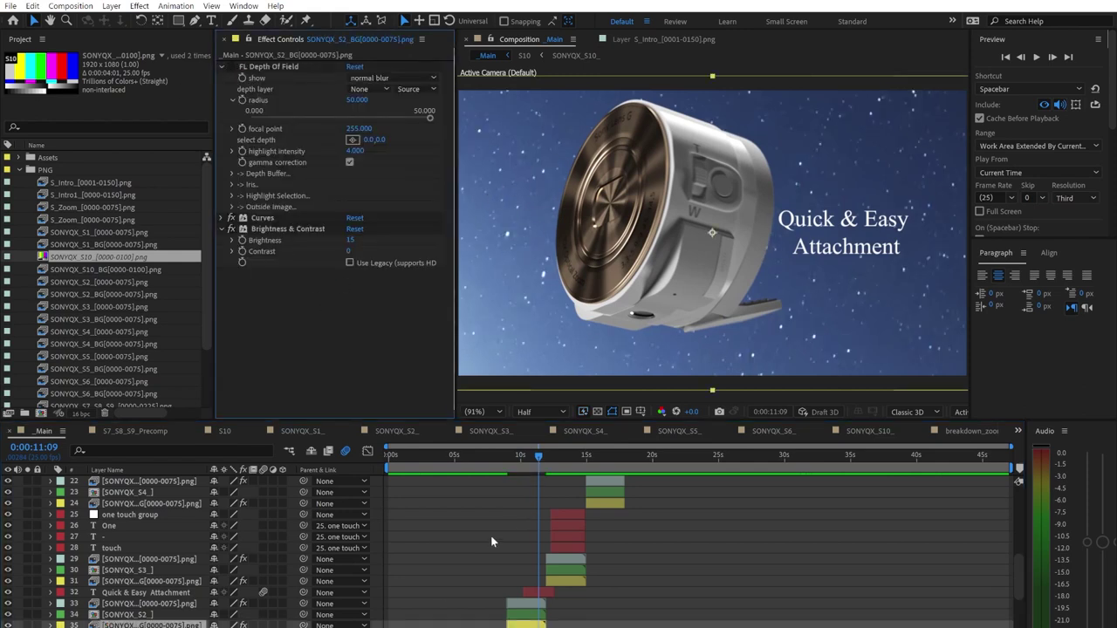
Step: Move the playhead to about 0:00:10:16 and turn FL Depth Of Field on for the SONYQX_S2_BG layer
left_click_drag(531, 467, 528, 467)
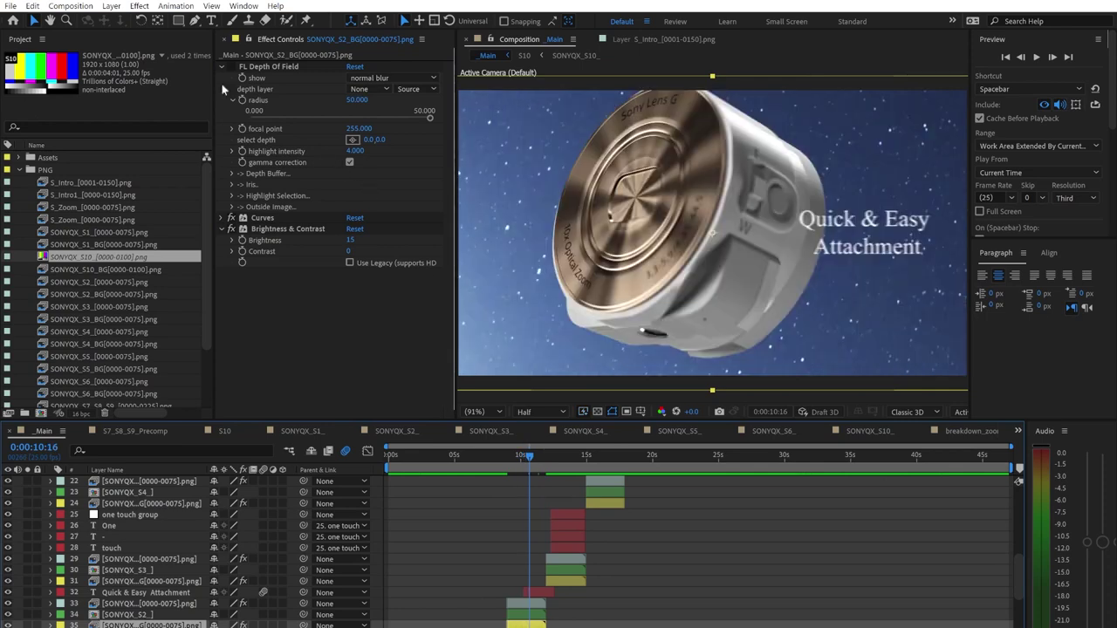
left_click(231, 67)
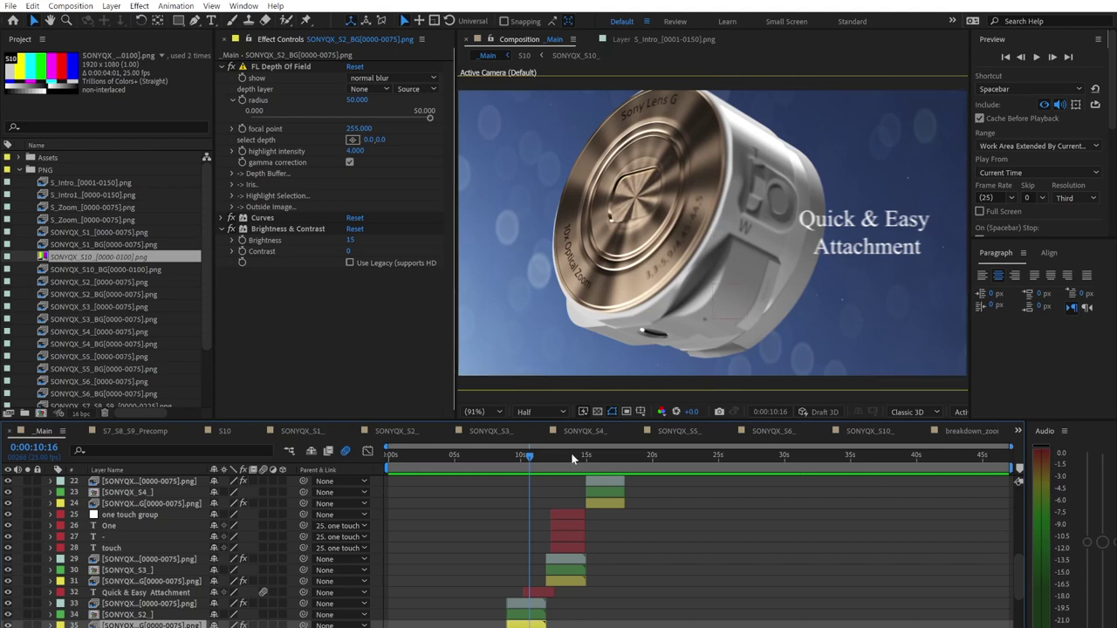
Step: Compare the One-touch shot with the SONYQX_S3_BG layer's effects switched off and on, scrubbing from 0:00:13:22 to about 0:00:14:18
left_click(569, 454)
left_click(243, 581)
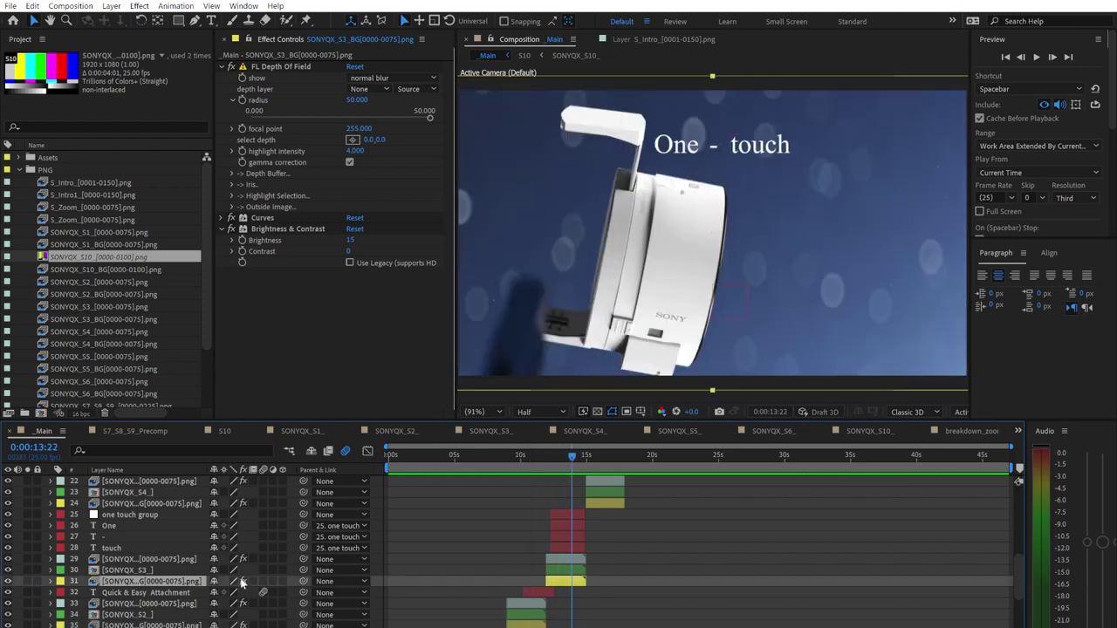
left_click(244, 581)
mouse_move(578, 457)
left_mouse_down()
mouse_move(556, 457)
mouse_move(577, 458)
left_mouse_up()
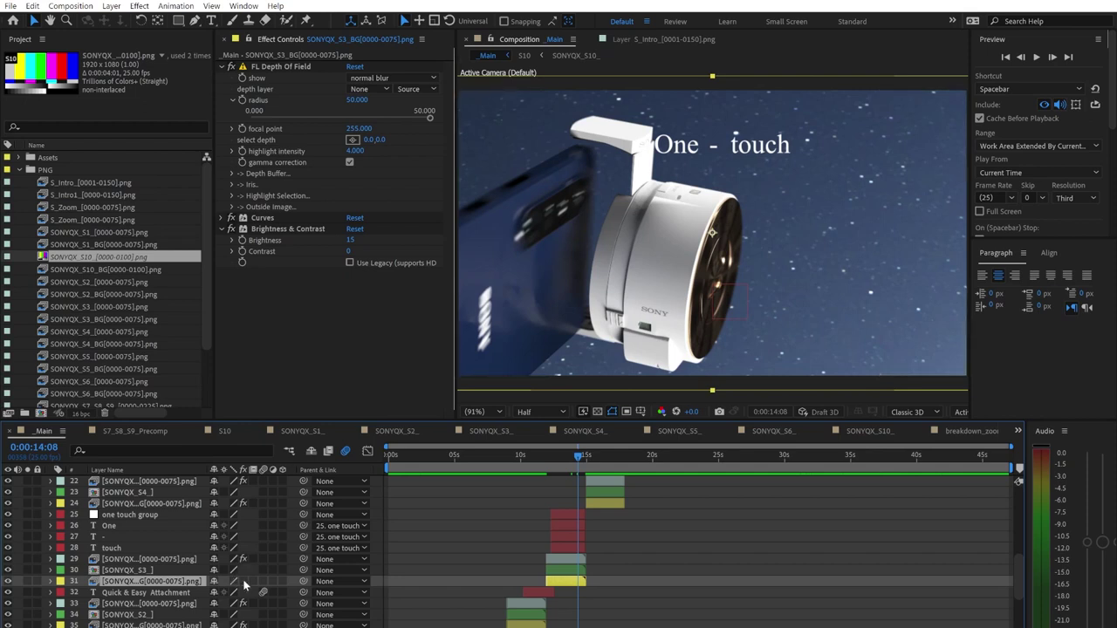
left_click(584, 462)
left_click(582, 463)
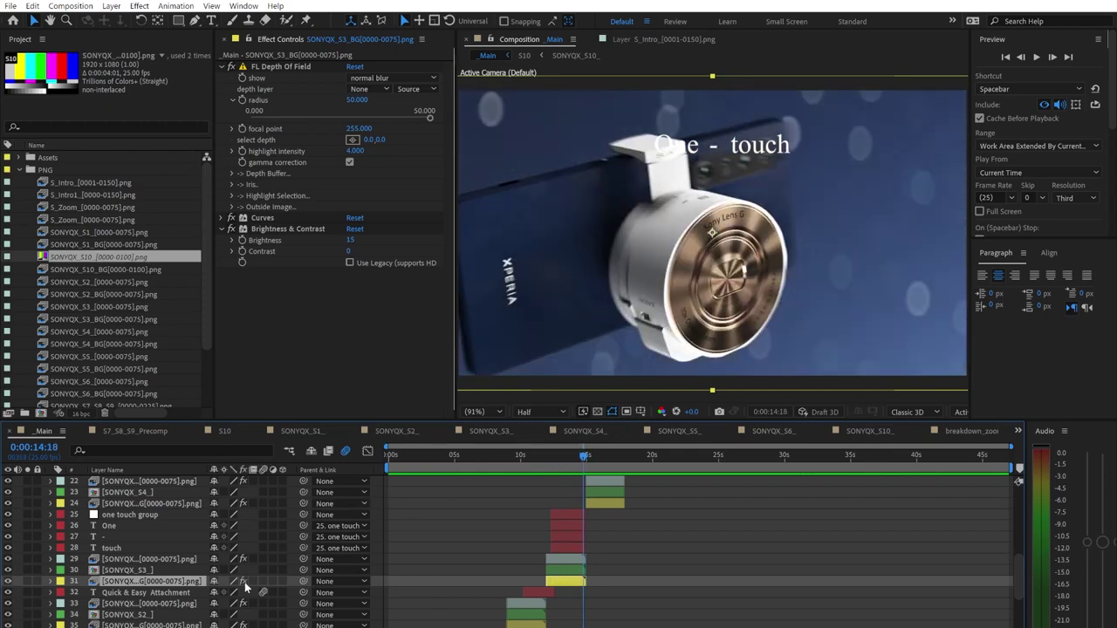
Step: Toggle Curves and Brightness & Contrast on the SONYQX_S3_BG layer to compare their influence, leaving both turned on
left_click(229, 218)
left_click(228, 228)
left_click(232, 217)
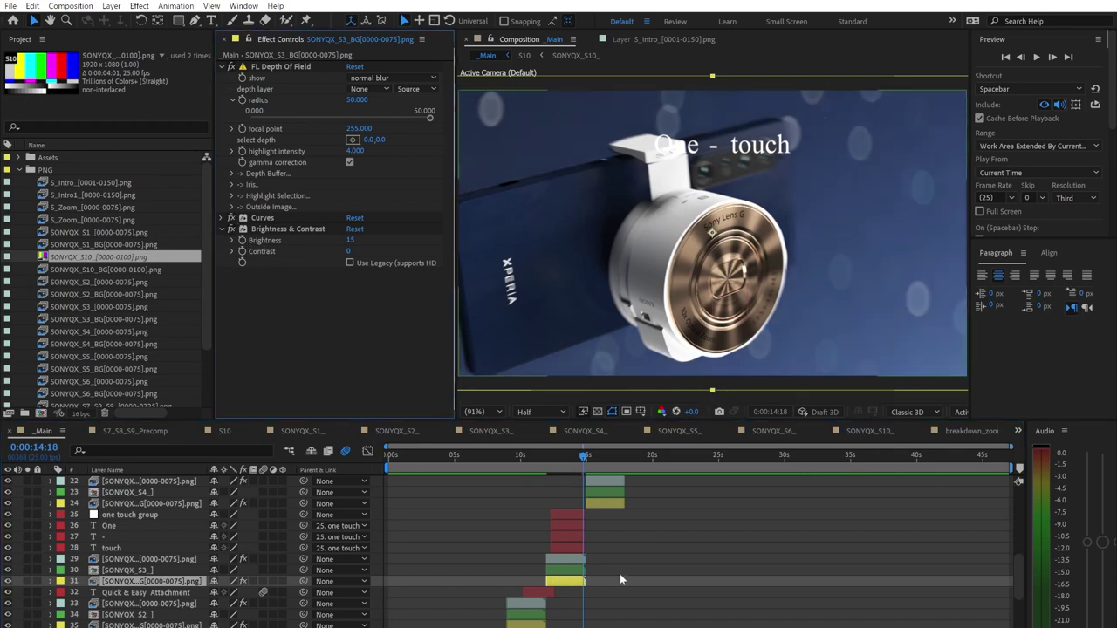
Step: Preview the 18MP Exmor R CMOS sensor shot up to 0:00:17:01, and return to the Quick & Easy Attachment shot at about 0:00:11:01
scroll(637, 558, "up", 2)
left_click(598, 455)
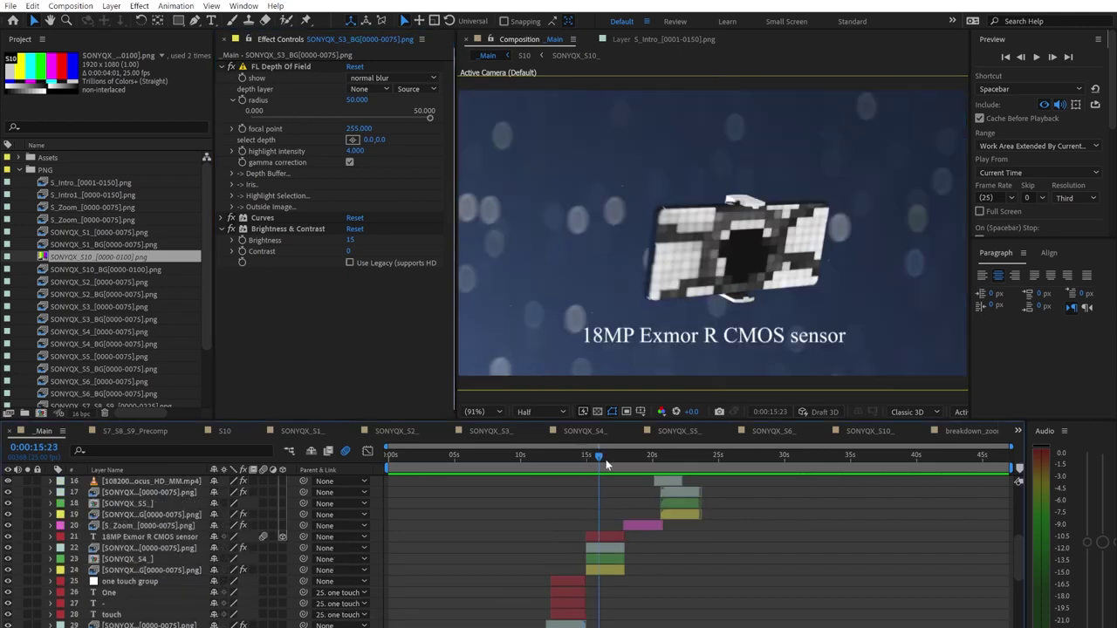
left_click(613, 455)
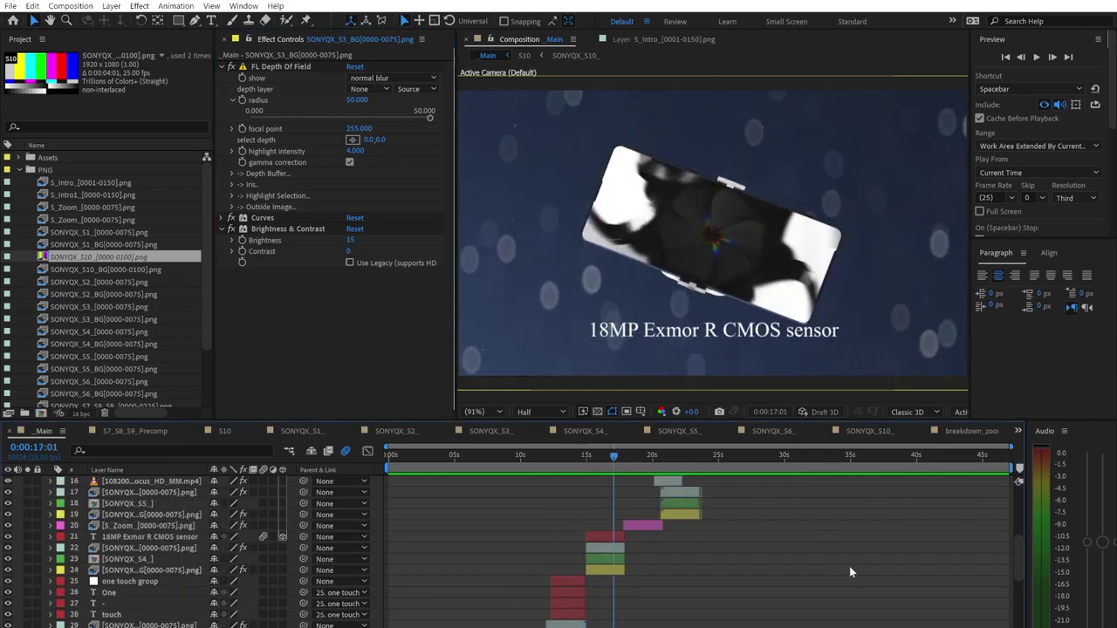
scroll(731, 515, "up", 1)
scroll(731, 515, "up", 1)
left_click_drag(632, 457, 530, 463)
scroll(835, 539, "up", 3)
scroll(870, 510, "down", 9)
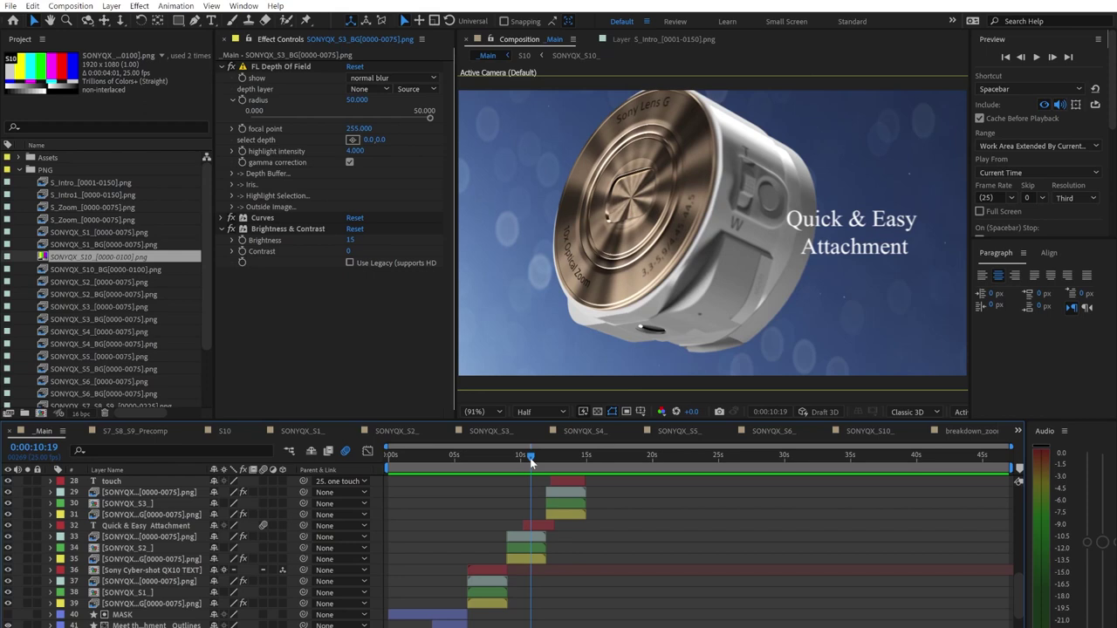
left_click_drag(531, 461, 535, 478)
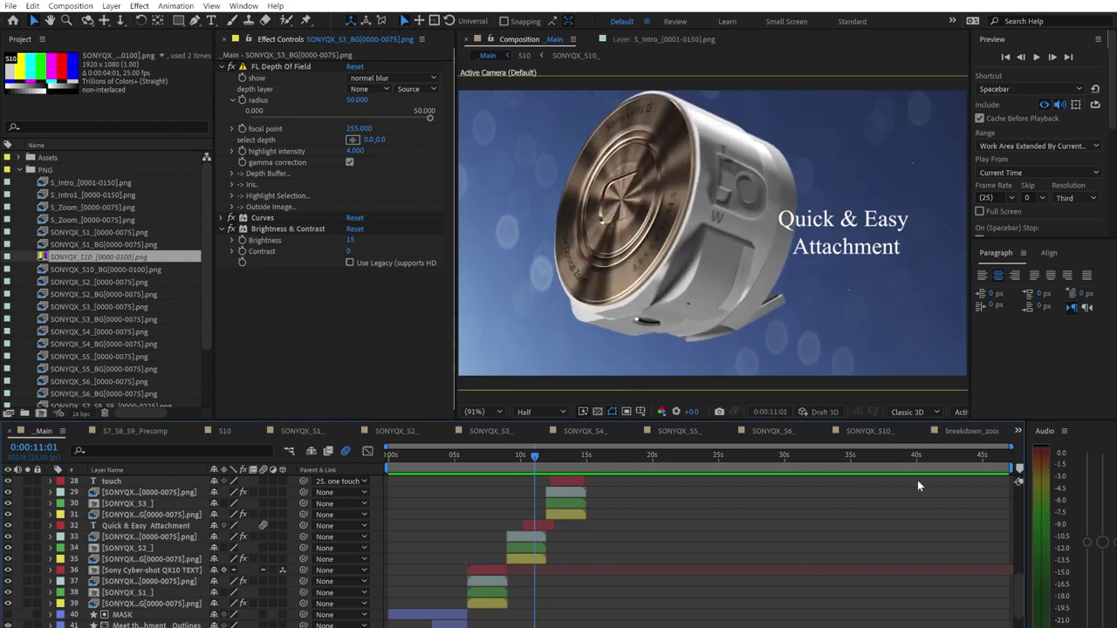
Step: Look through the _Main layer stack and scrub the Sony Cyber-shot QX10 title shot to about 0:00:08:07
scroll(680, 509, "up", 10)
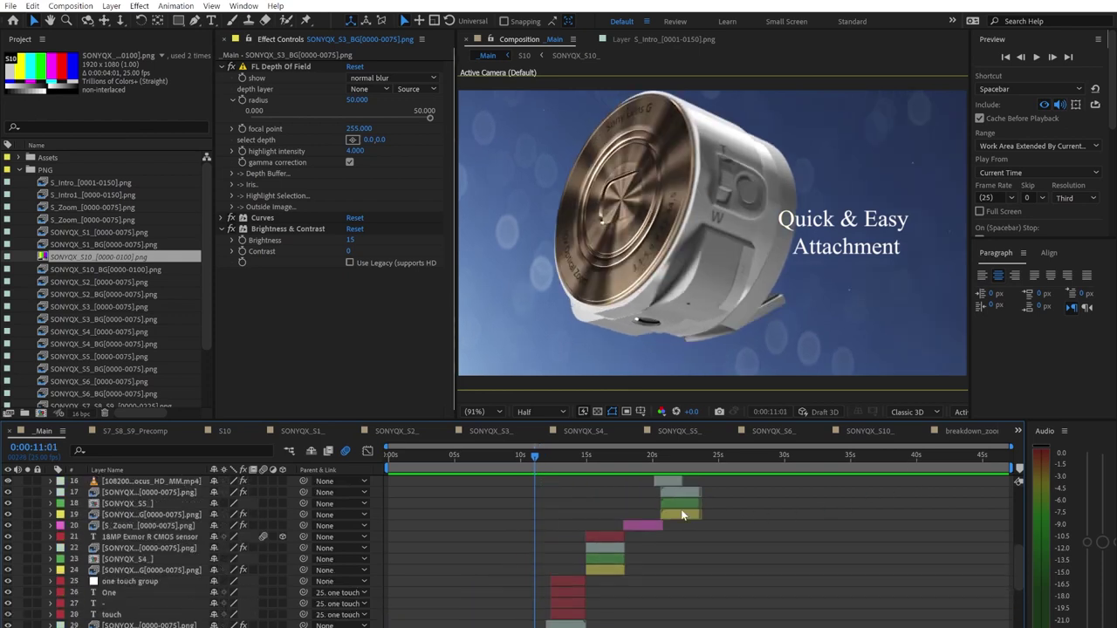
scroll(604, 513, "down", 3)
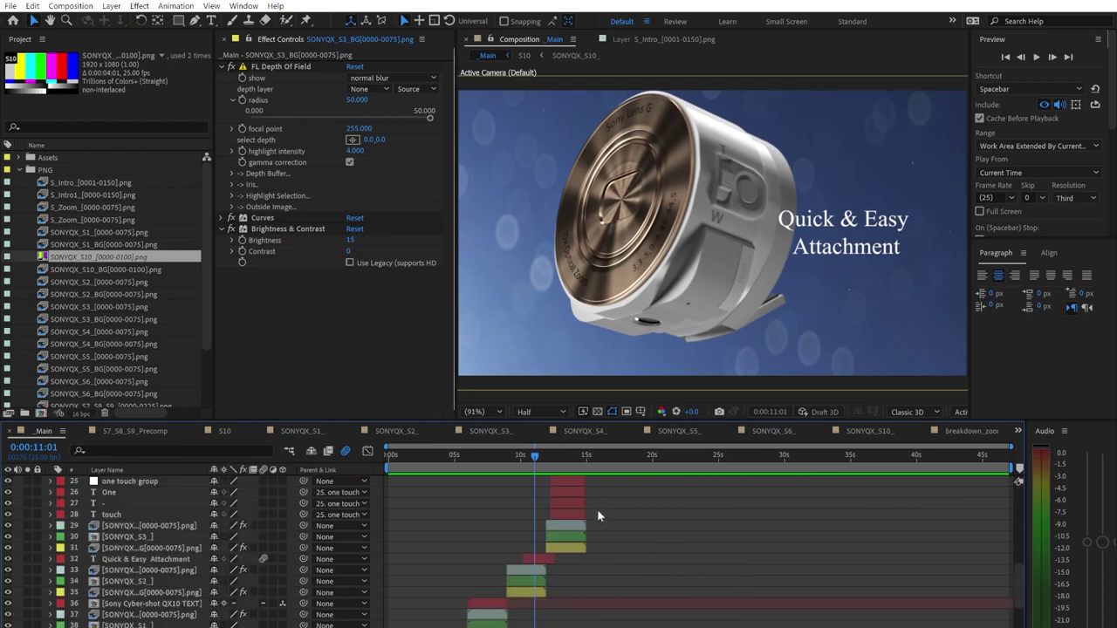
scroll(380, 523, "down", 4)
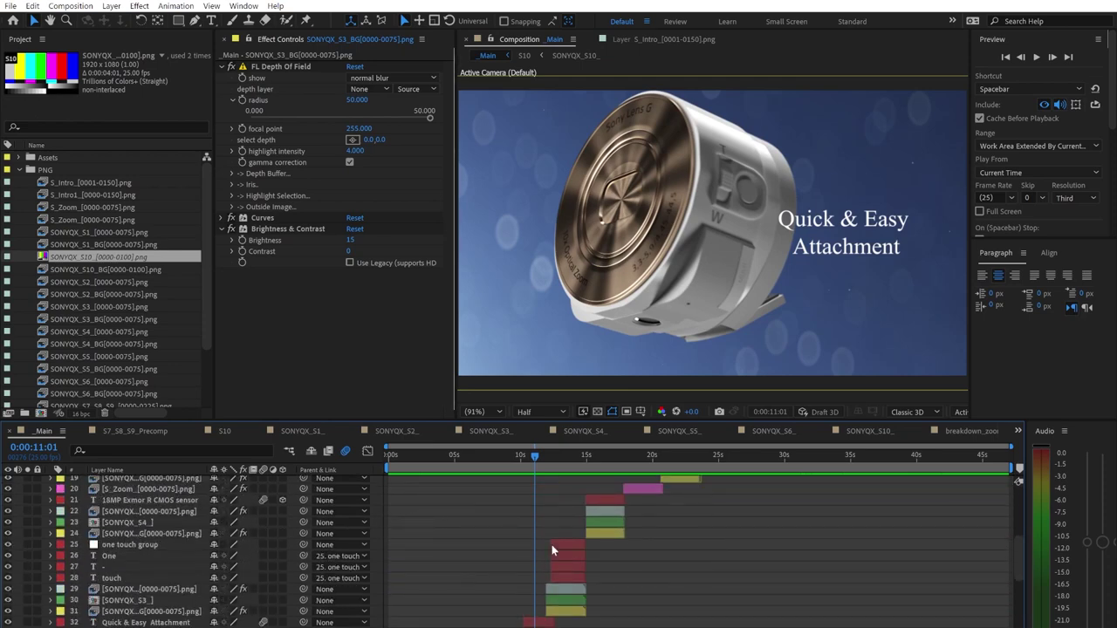
scroll(559, 545, "down", 2)
left_click(505, 454)
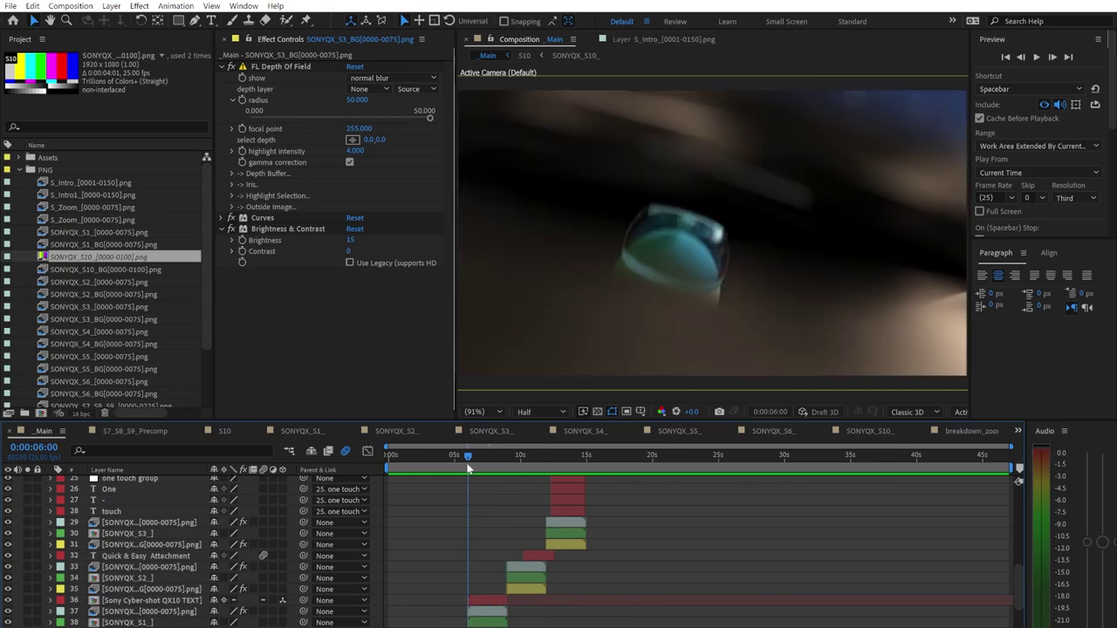
scroll(665, 538, "down", 3)
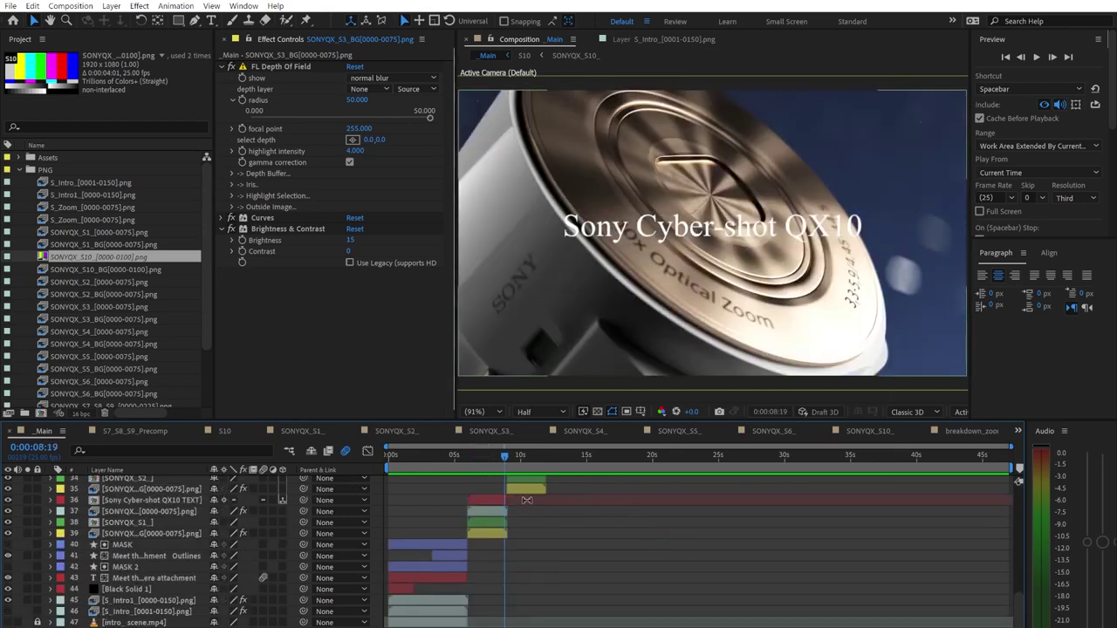
left_click(451, 457)
left_click_drag(453, 460, 499, 456)
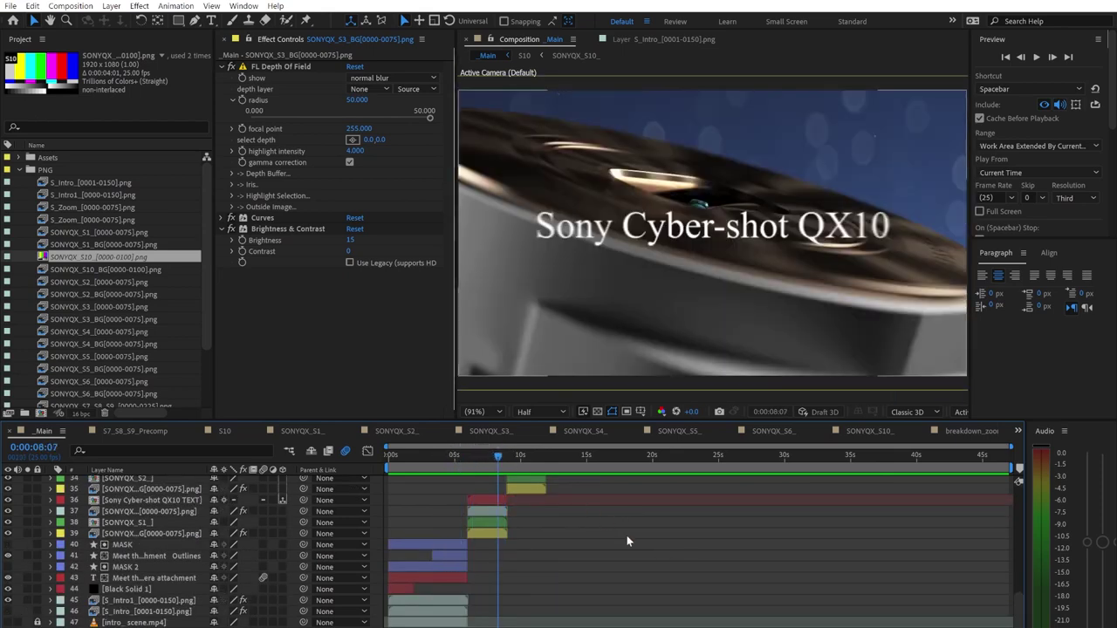
Step: Return to the Quick & Easy Attachment shot at 0:00:11:09 and review how the shot layers are stacked in the _Main composition
scroll(606, 519, "up", 5)
left_click(534, 455)
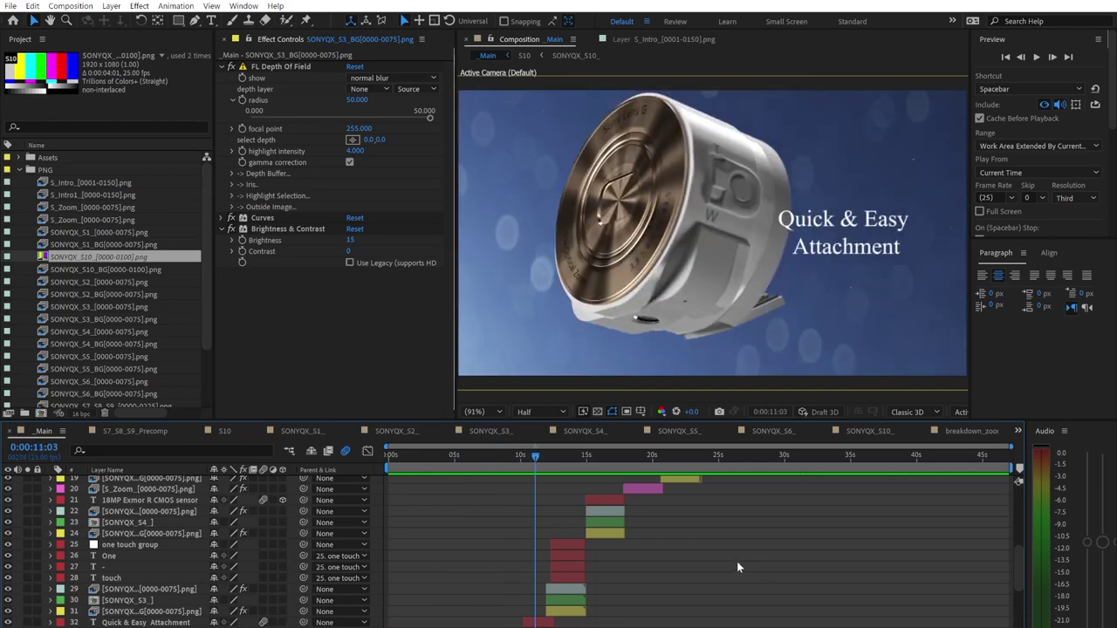
scroll(725, 556, "up", 5)
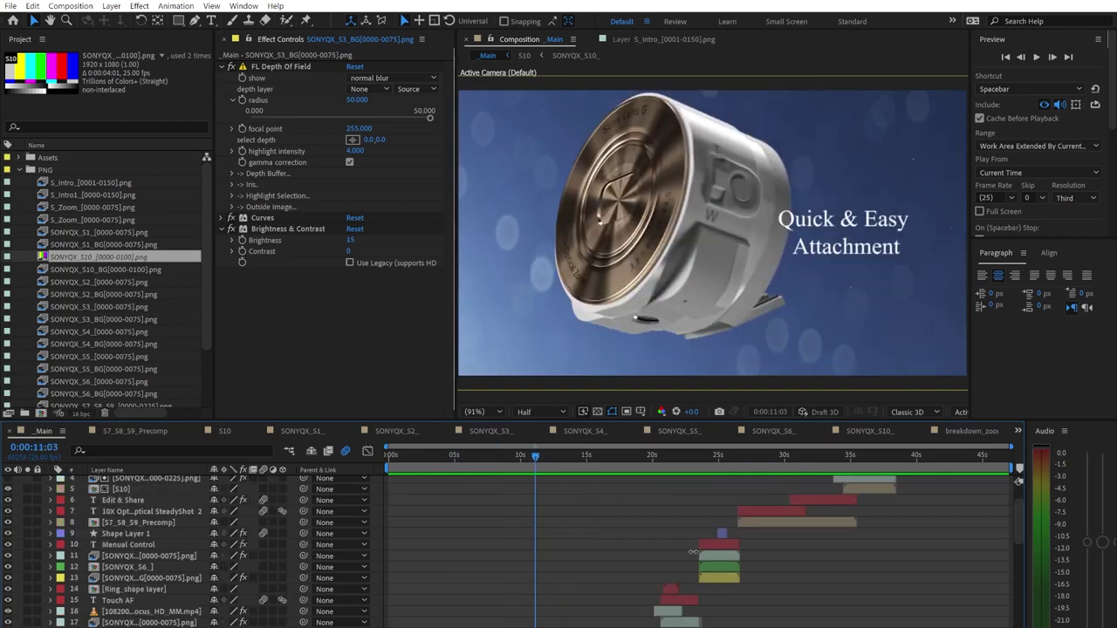
scroll(813, 573, "down", 1)
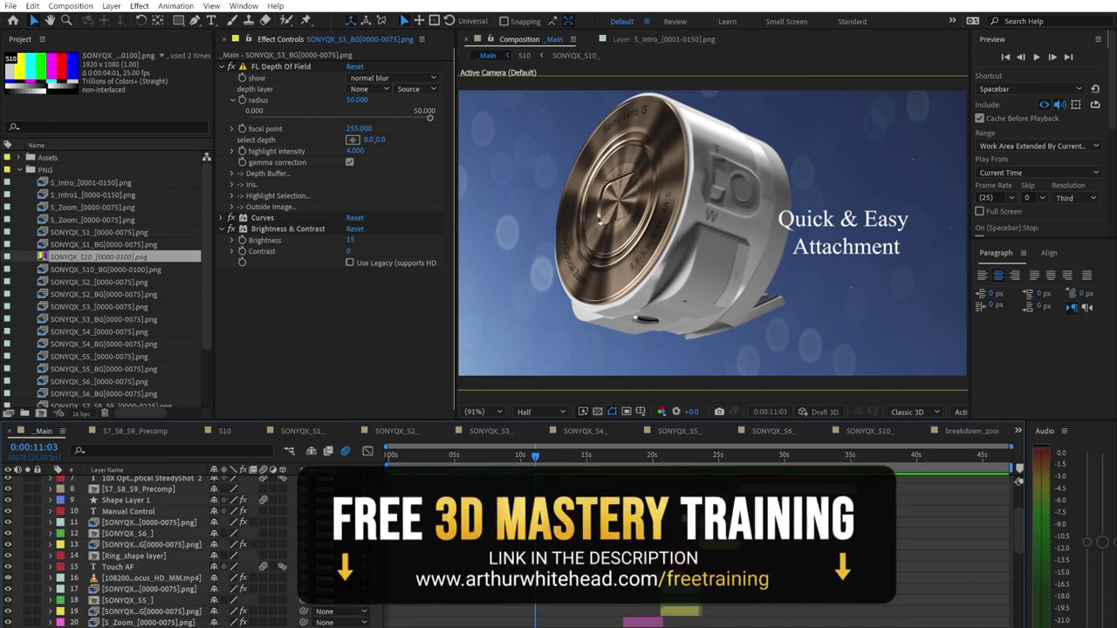
scroll(540, 479, "down", 8)
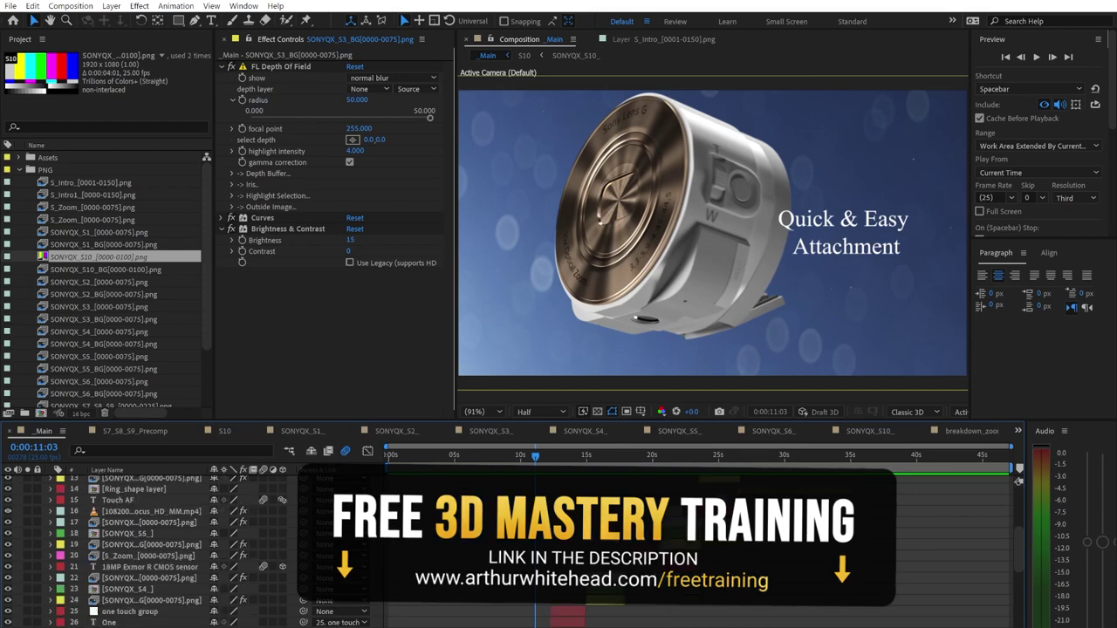
left_click(530, 456)
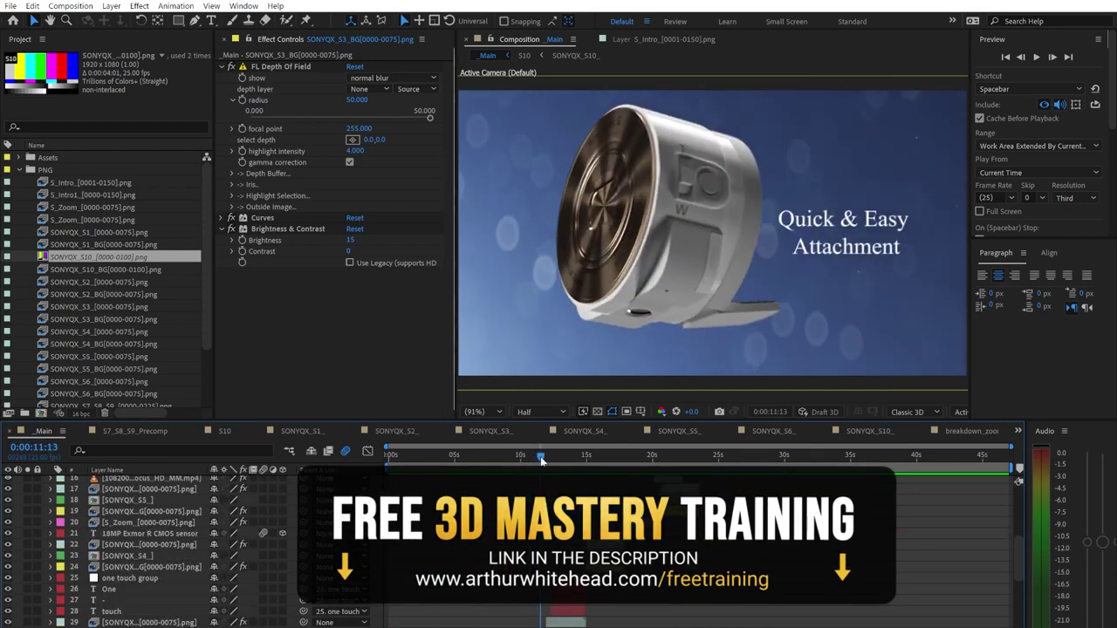
mouse_move(540, 456)
left_mouse_down()
mouse_move(552, 460)
mouse_move(538, 456)
left_mouse_up()
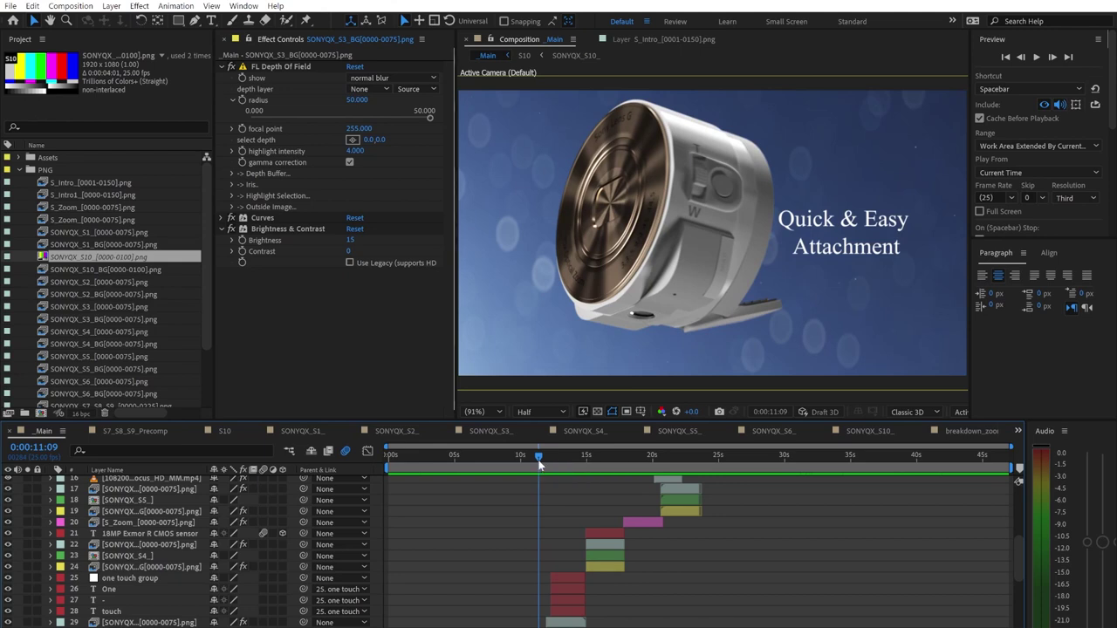
scroll(738, 549, "down", 3)
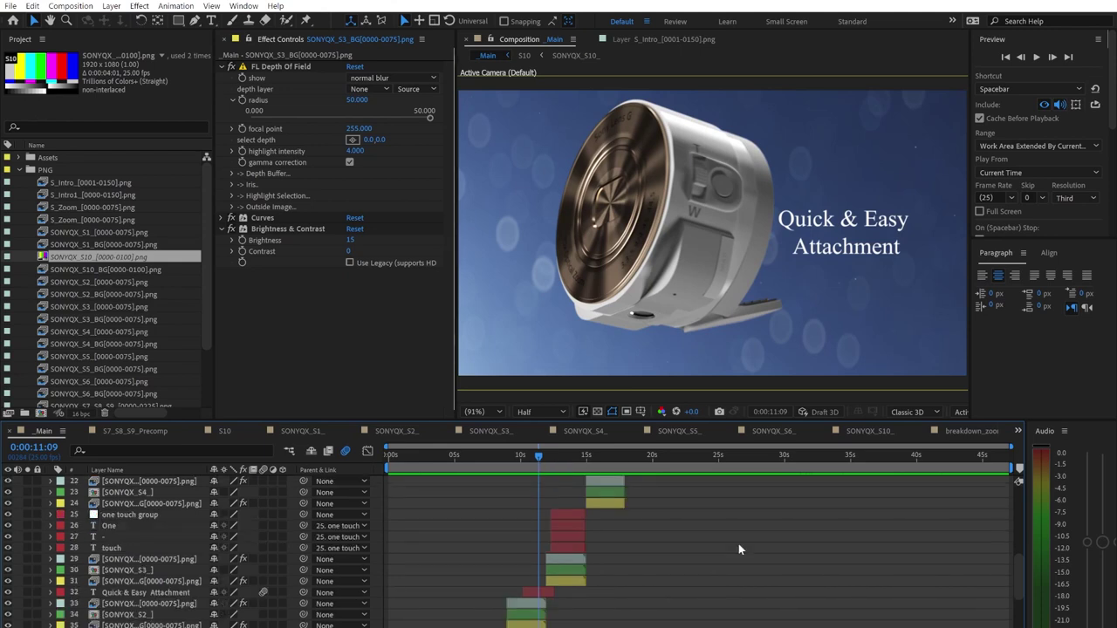